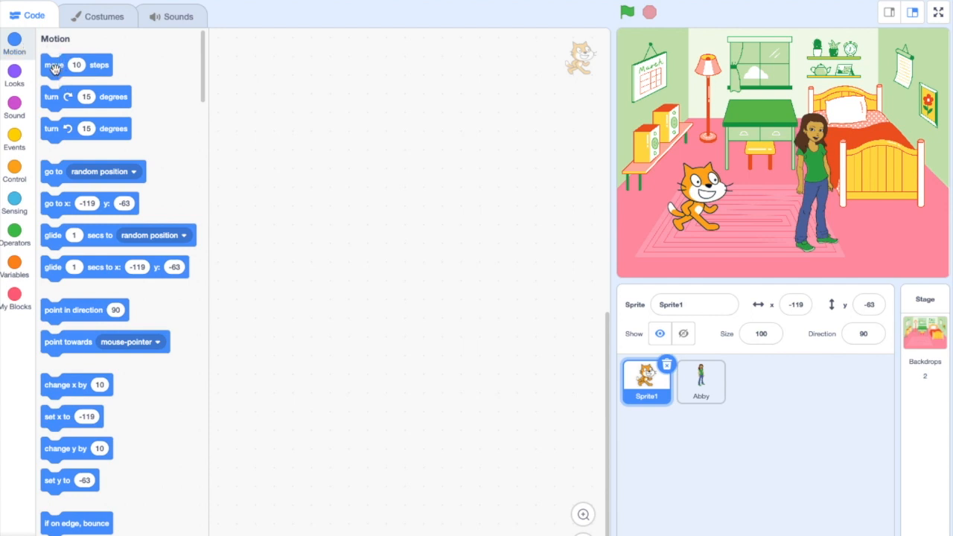
Add a "move 10 steps" block to the workspace and rename Sprite1 to Cat
left_click_drag(49, 65, 320, 178)
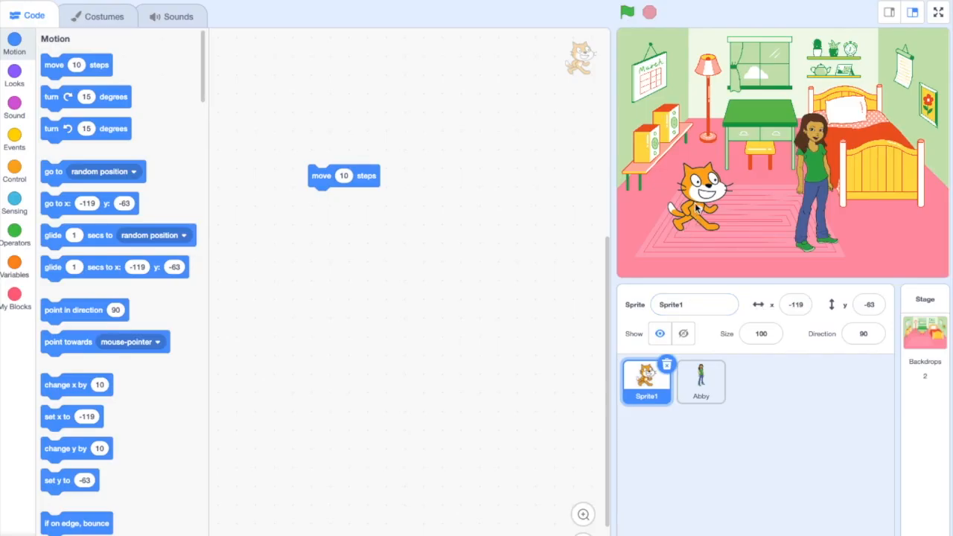
left_click_drag(653, 305, 712, 308)
type("C")
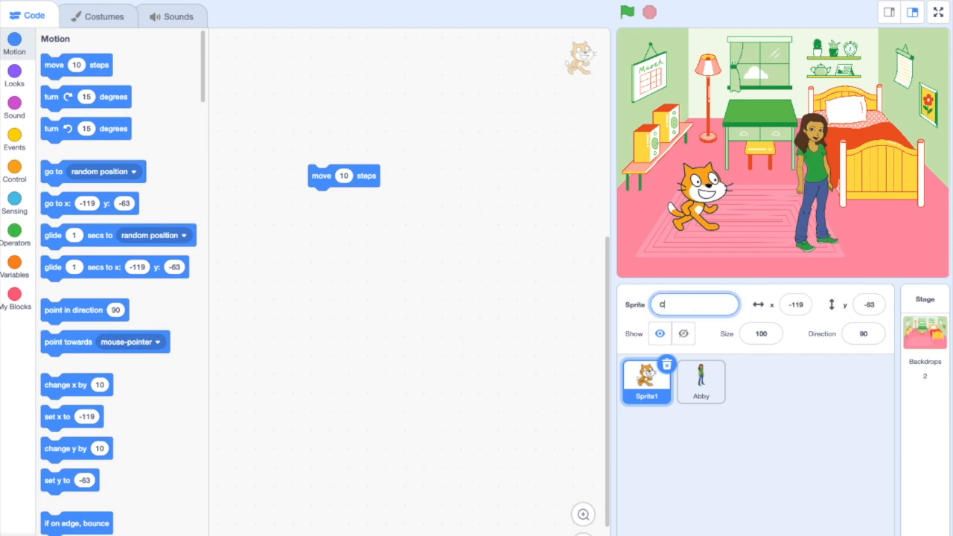
type("at")
Reposition the Cat on the stage, up to about x -129, y 18 and back down to about x -106, y -36
left_click_drag(695, 197, 695, 145)
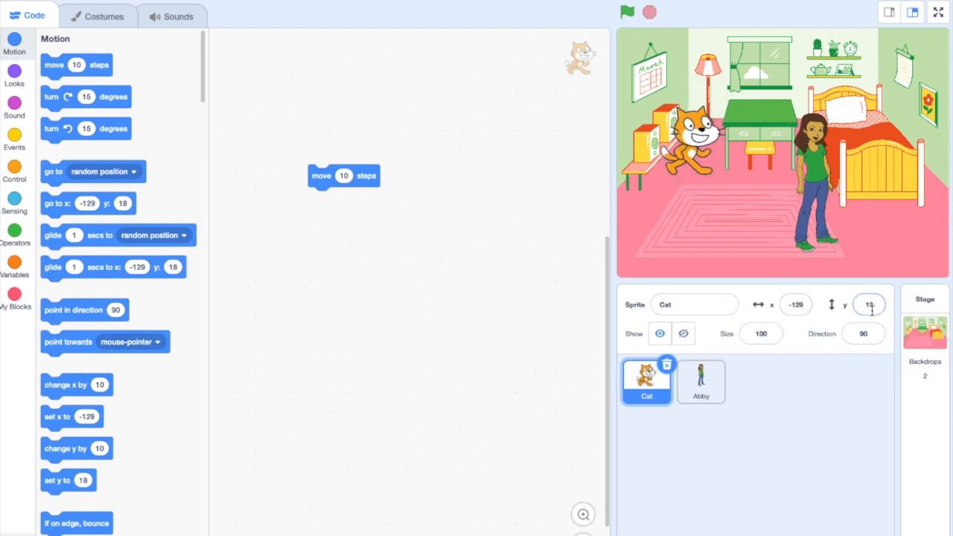
left_click_drag(695, 140, 709, 177)
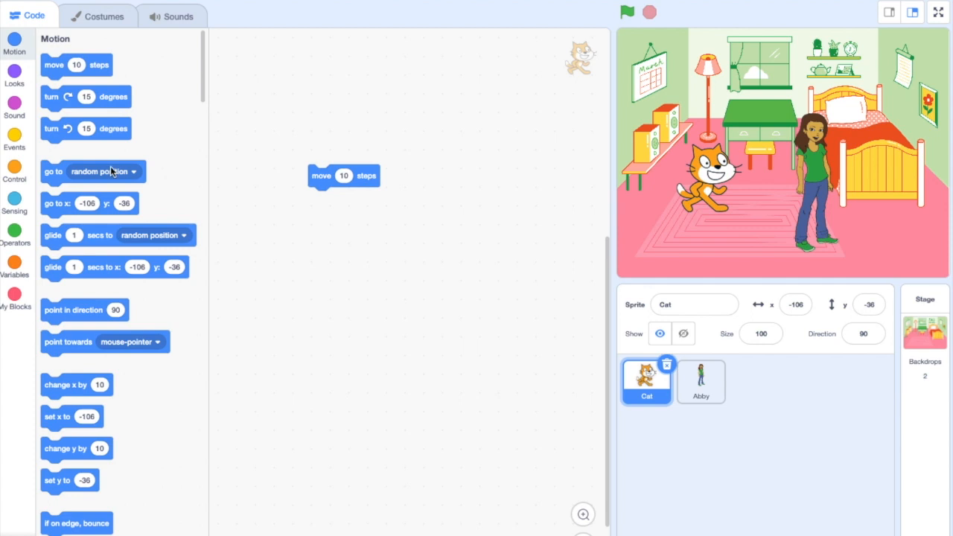
Run the "move 10 steps" block repeatedly to test how it moves the Cat across the stage
left_click(367, 177)
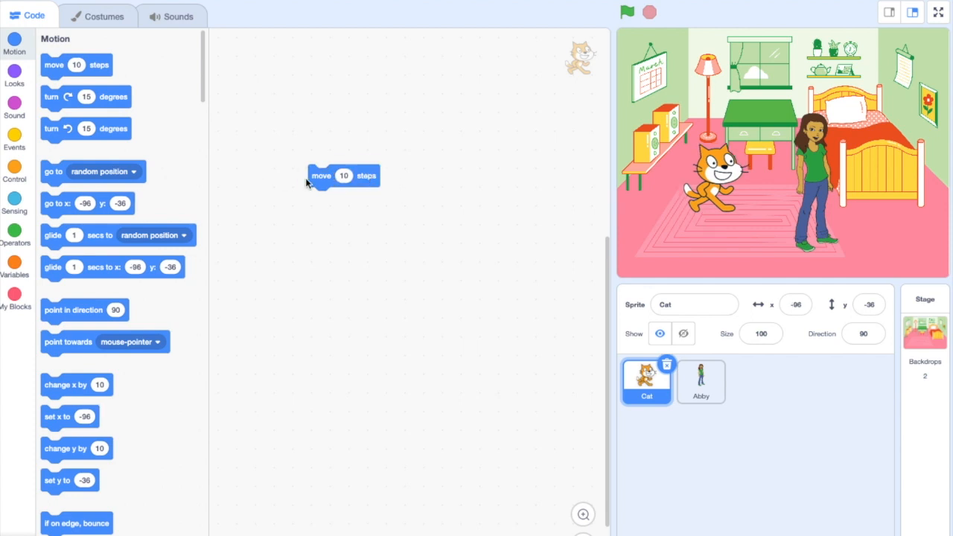
left_click(367, 178)
left_click(365, 178)
left_click(365, 177)
left_click(366, 177)
left_click(365, 177)
left_click(366, 178)
left_click(366, 178)
left_click(366, 177)
left_click(366, 177)
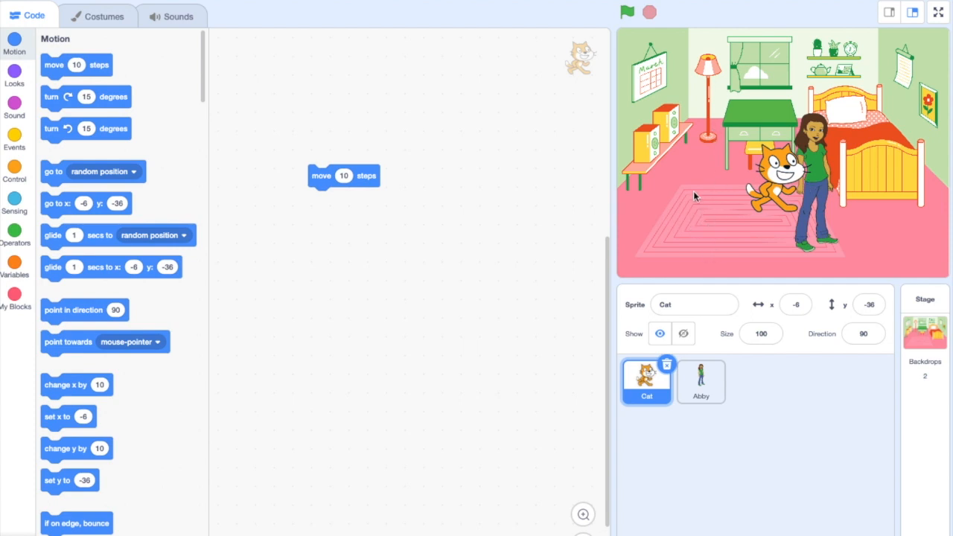
left_click(371, 177)
left_click(370, 177)
left_click(370, 177)
Return the Cat to about x -108, y -42 on the stage and remove the "move 10 steps" block
left_click_drag(797, 182, 707, 206)
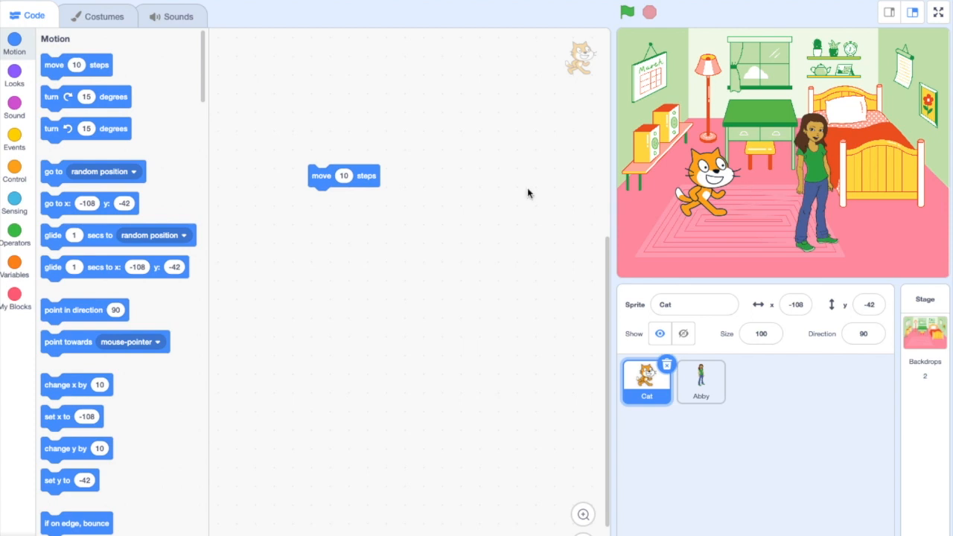
left_click(362, 176)
left_click_drag(361, 176, 148, 191)
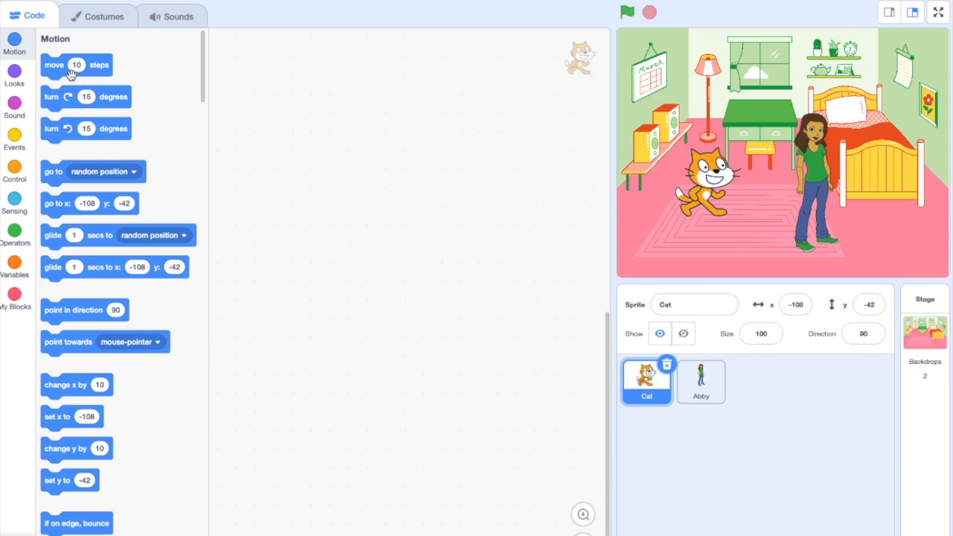
Add two separate "change x by 10" blocks side by side in the workspace
scroll(130, 250, "down", 5)
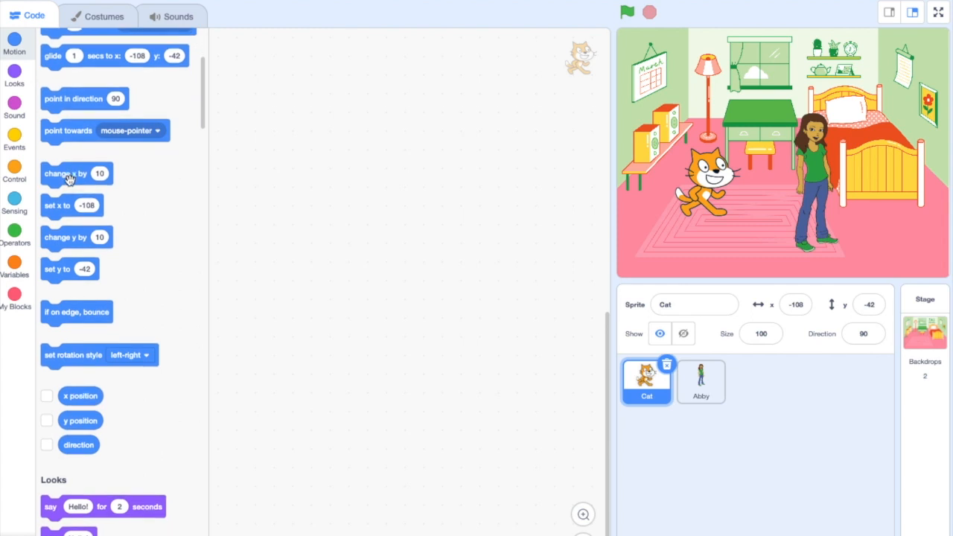
left_click_drag(69, 176, 301, 167)
left_click_drag(71, 182, 464, 166)
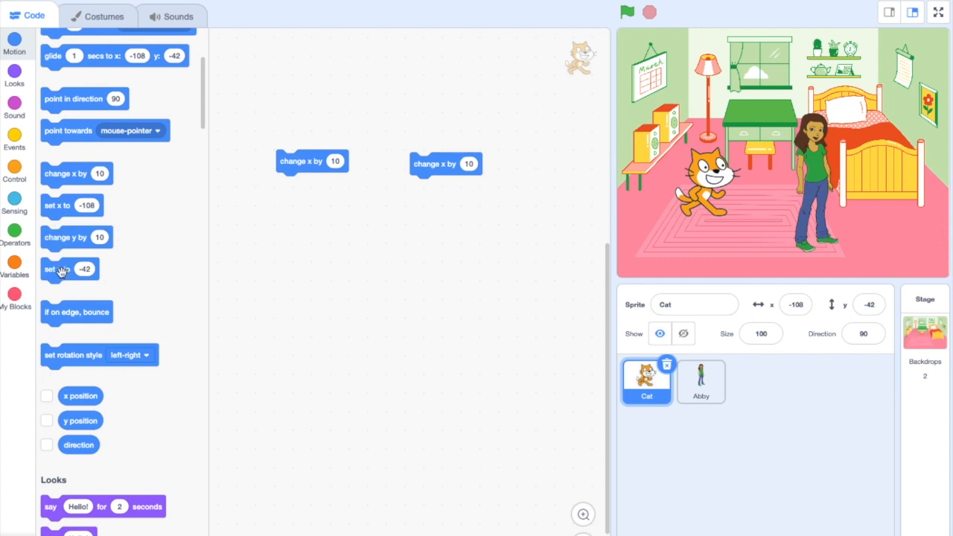
Add two separate "change y by 10" blocks beneath the "change x" blocks and tidy the first column's layout
left_click_drag(66, 238, 286, 235)
left_click_drag(58, 240, 428, 235)
left_click_drag(304, 228, 297, 240)
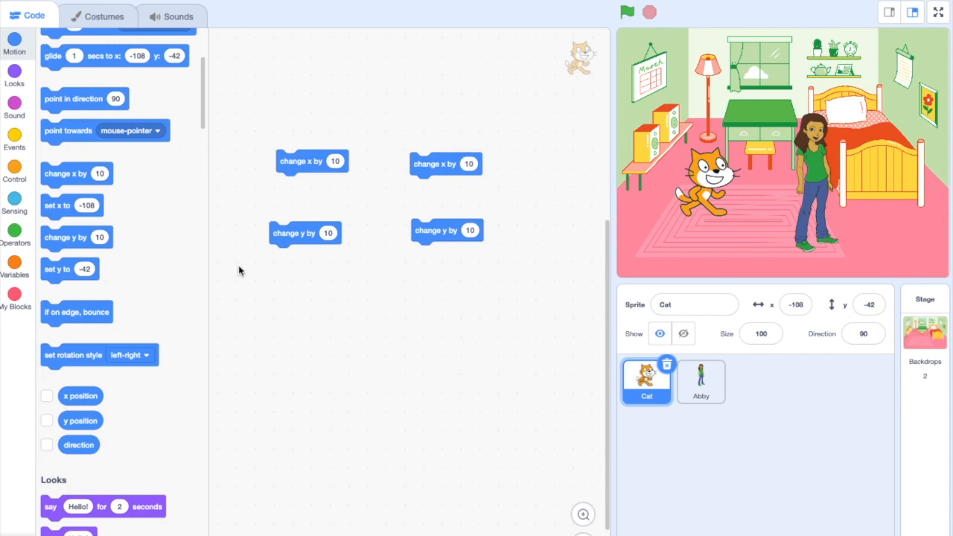
left_click_drag(312, 163, 296, 161)
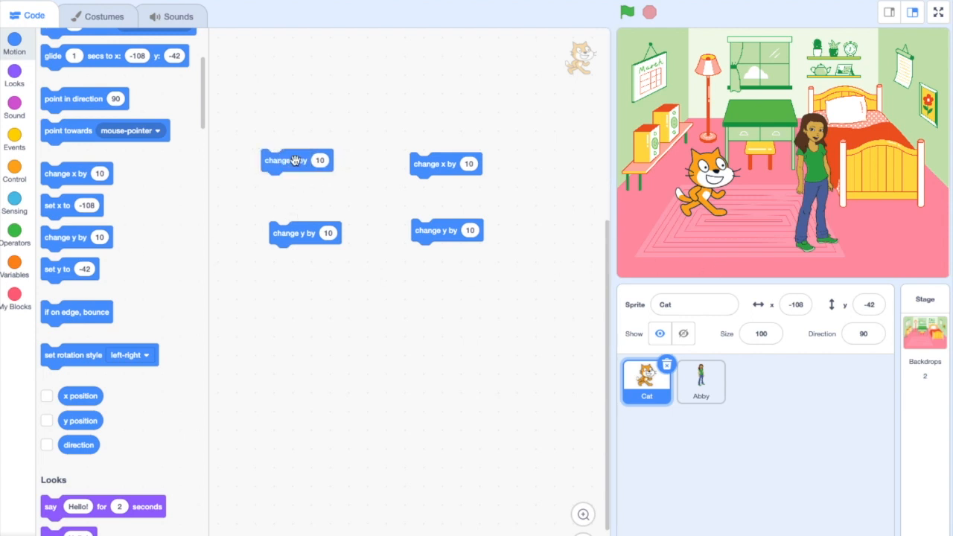
Run the first "change x by 10" and "change y by 10" blocks repeatedly to test the Cat's movement
left_click(294, 160)
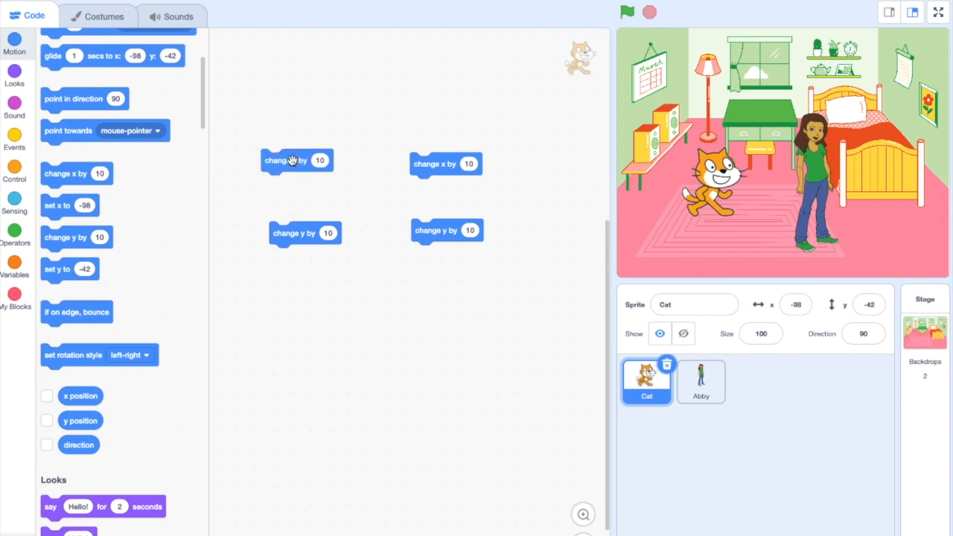
left_click(292, 160)
left_click(292, 160)
left_click(292, 160)
left_click(293, 160)
left_click(302, 233)
left_click(301, 233)
left_click(301, 233)
left_click(302, 233)
left_click(302, 233)
left_click(301, 233)
left_click(301, 233)
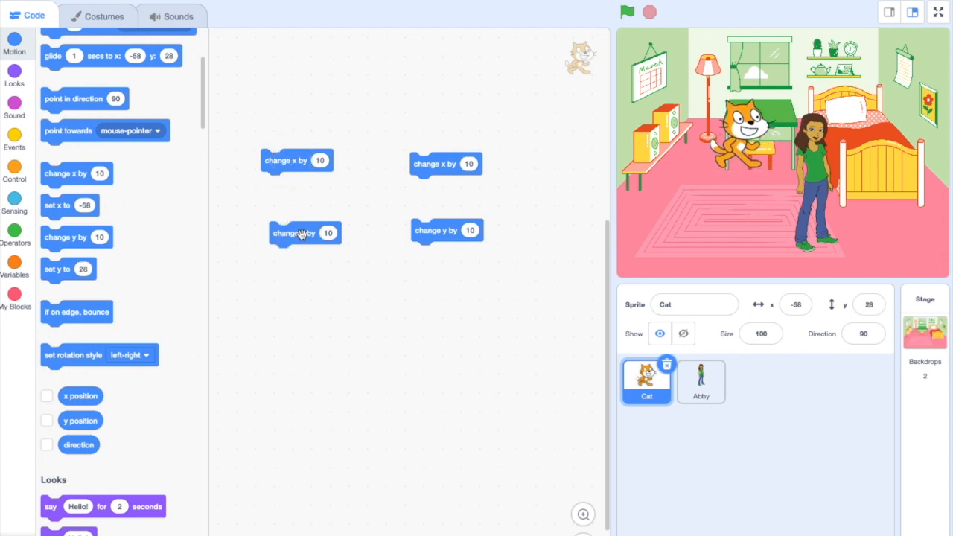
left_click(301, 233)
left_click(301, 233)
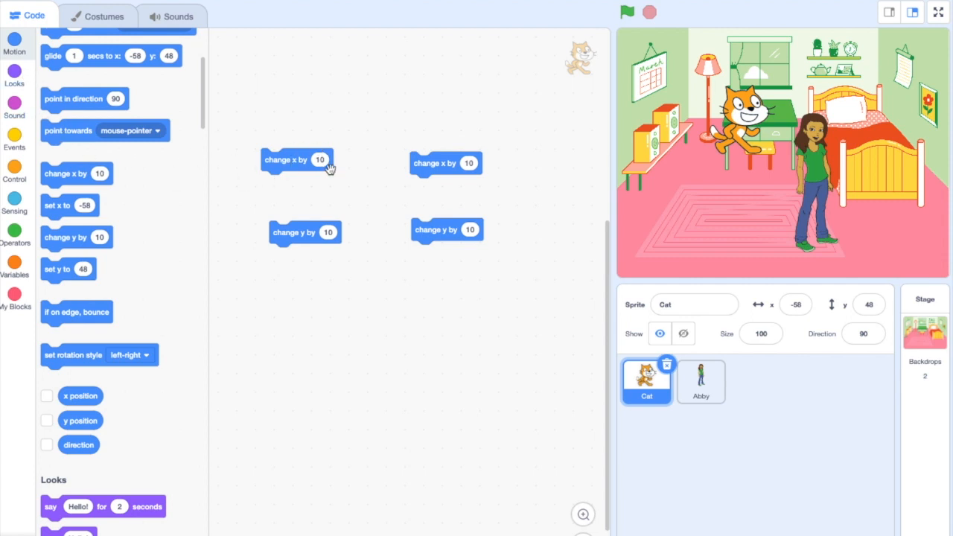
Attach a key event block set to right arrow above the first "change x by 10" block
left_click(15, 138)
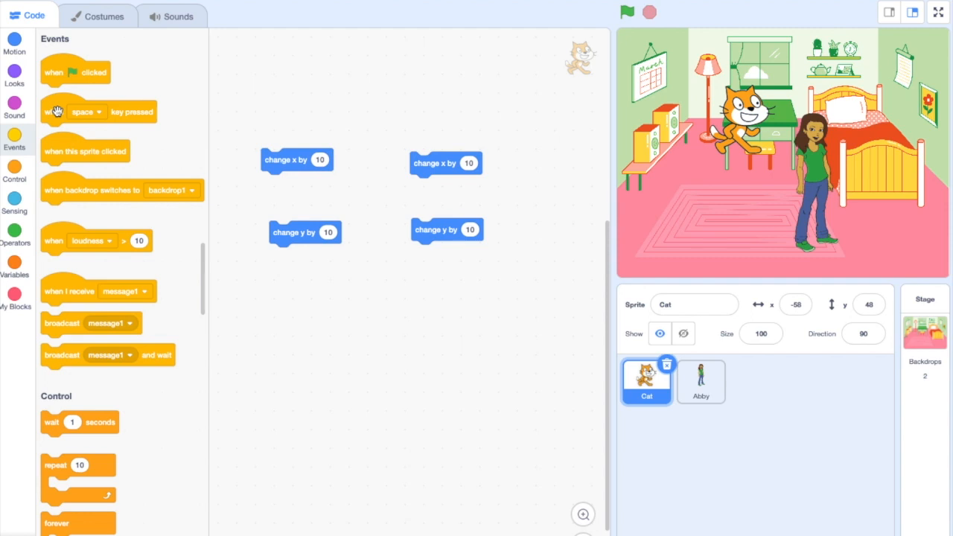
left_click_drag(58, 112, 278, 134)
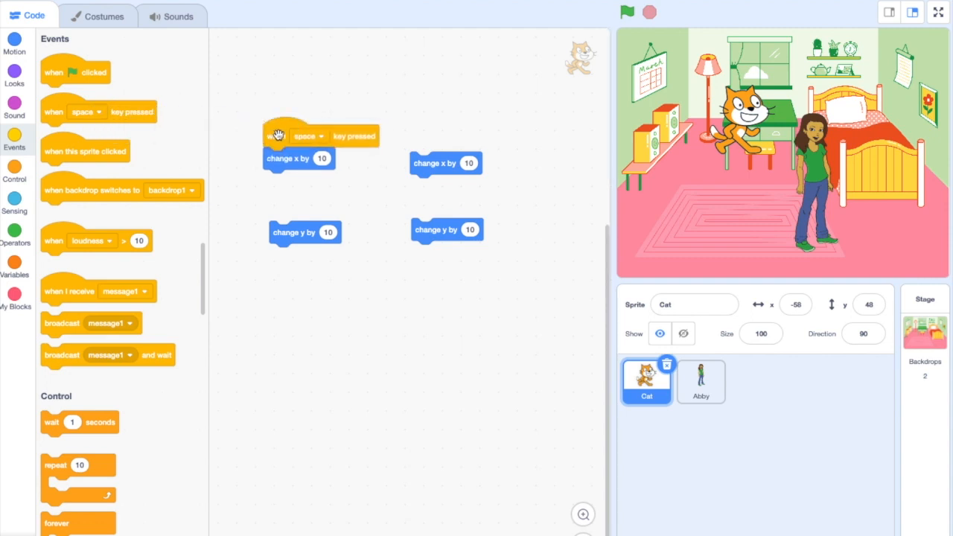
left_click(321, 136)
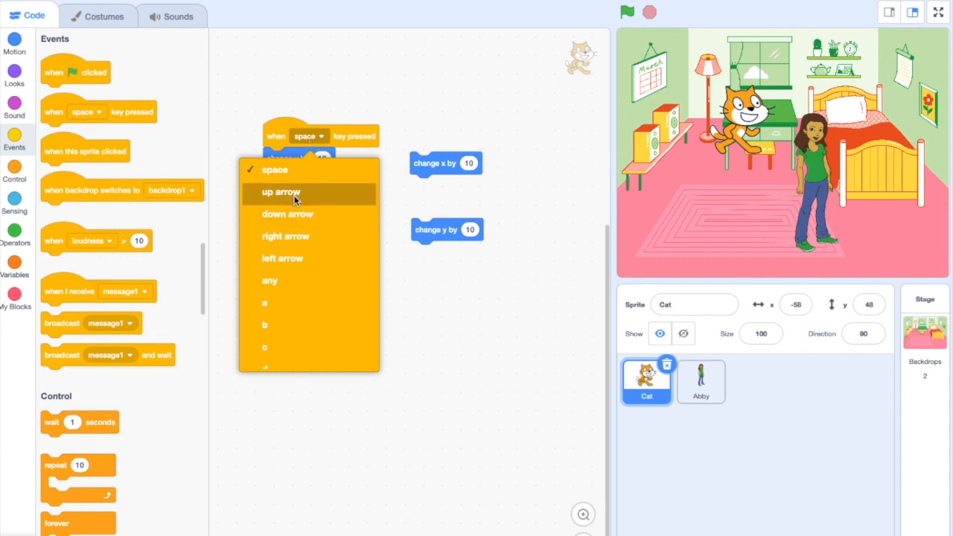
left_click(296, 236)
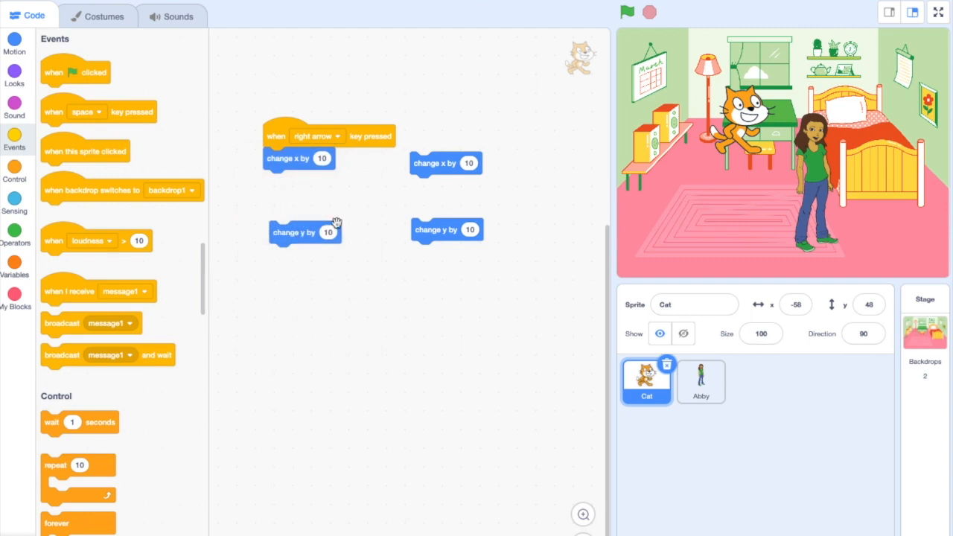
Attach a key event block set to left arrow above the second "change x by 10" block
left_click_drag(65, 110, 435, 132)
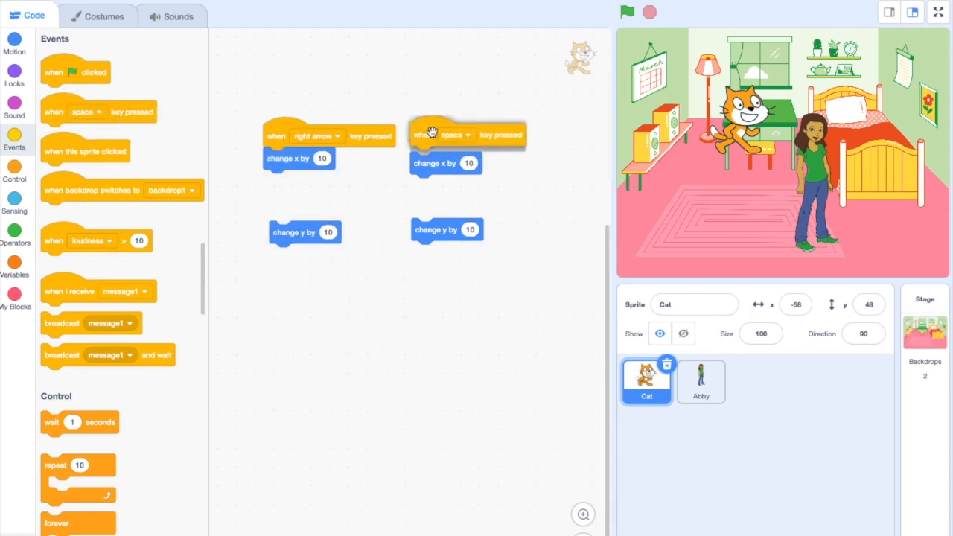
left_click(468, 139)
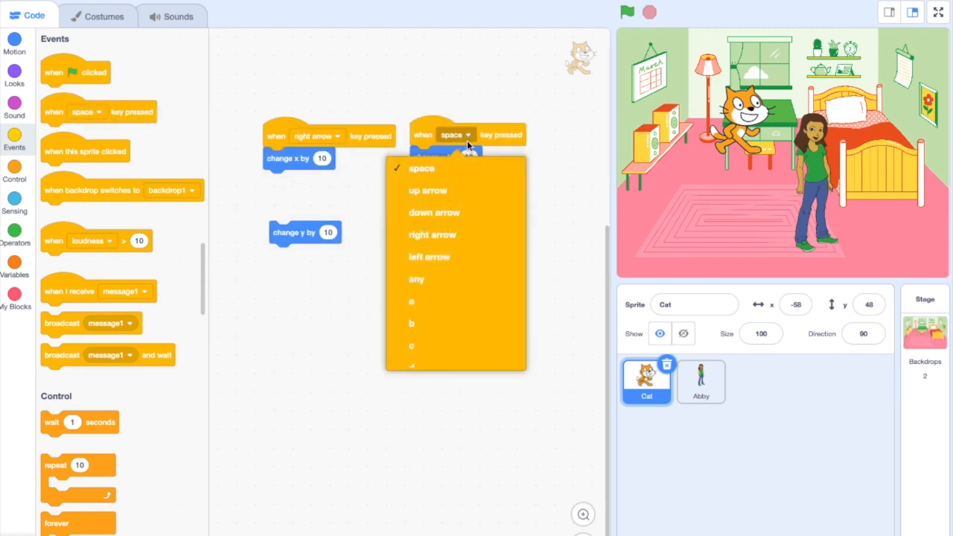
left_click(444, 256)
Attach a key event block set to up arrow above the first "change y by 10" block
left_click_drag(62, 109, 290, 207)
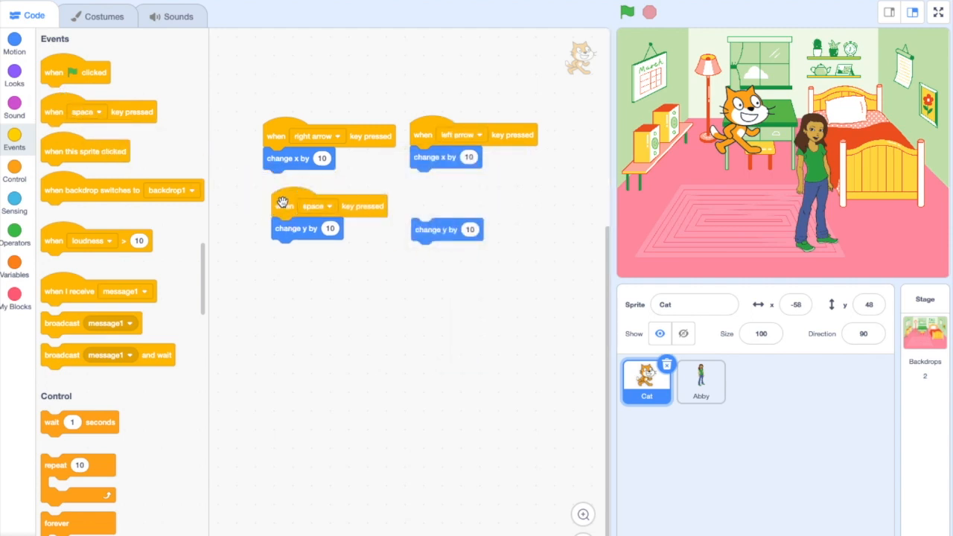
left_click(327, 207)
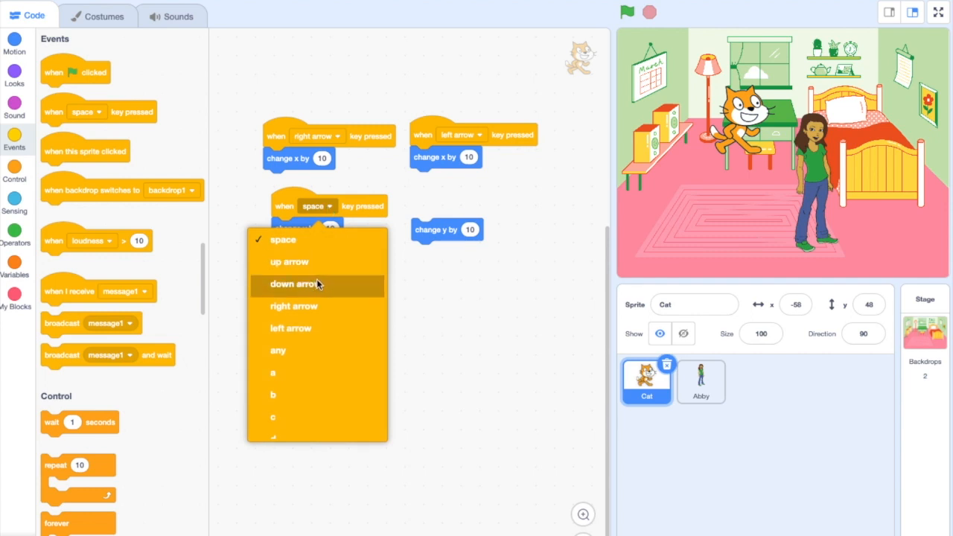
left_click(300, 265)
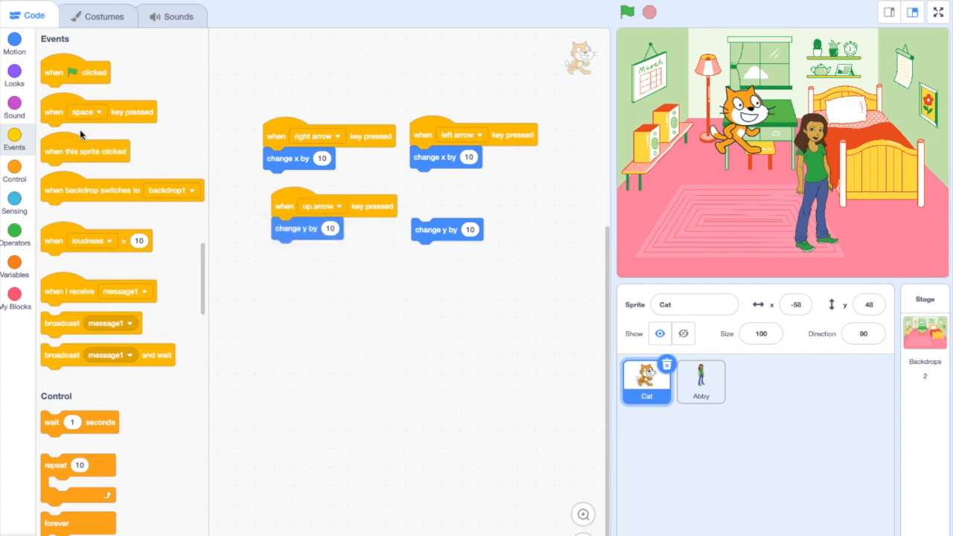
Attach a key event block set to down arrow above the second "change y by 10" block
left_click_drag(65, 115, 445, 207)
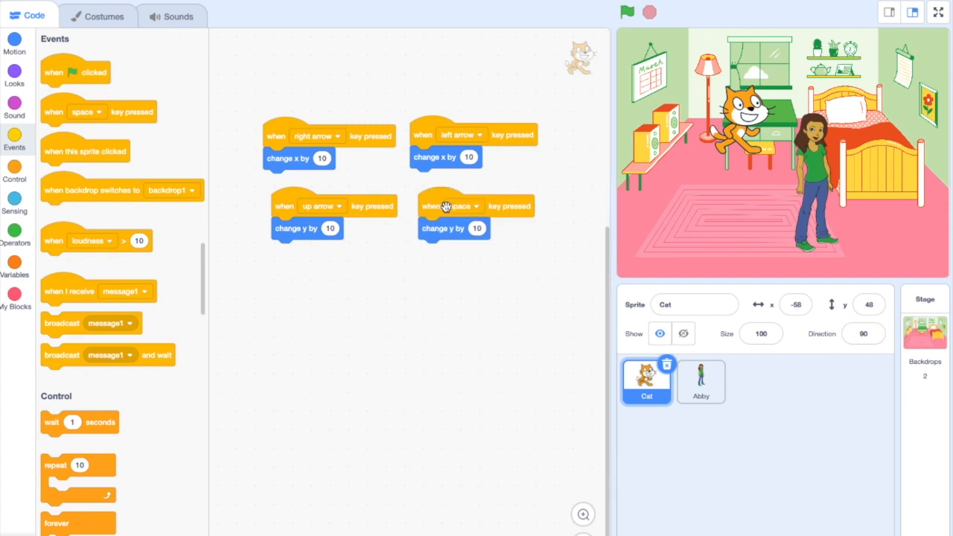
left_click(473, 206)
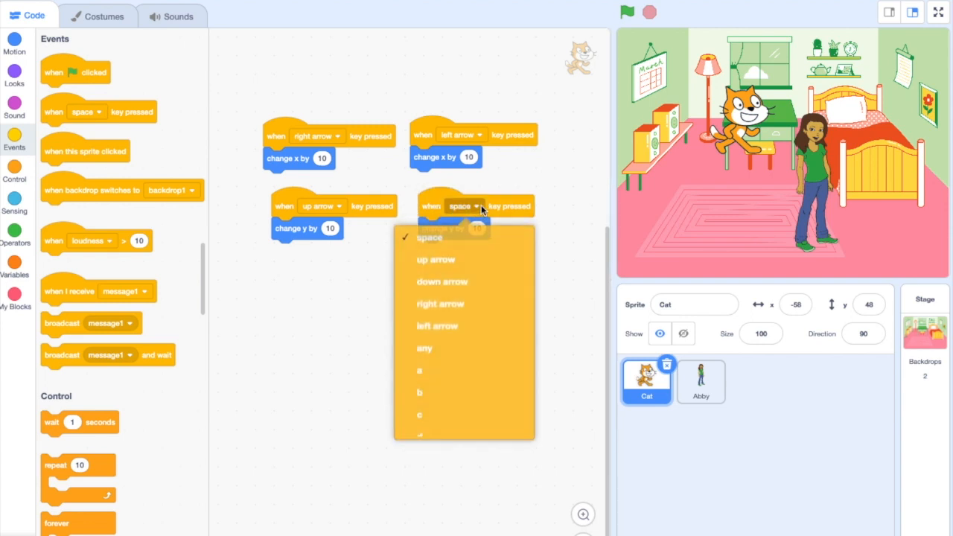
left_click(466, 285)
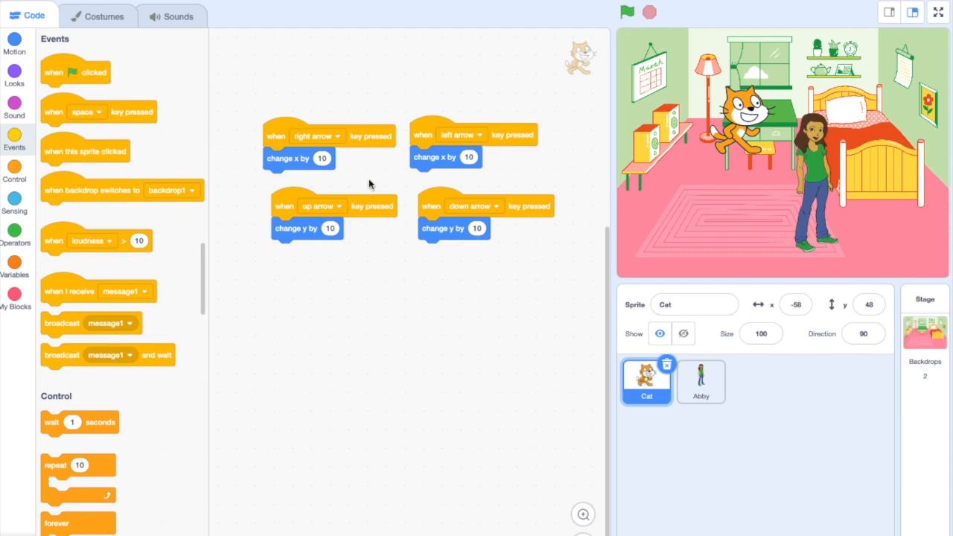
Test the arrow-key scripts by moving the Cat horizontally and vertically on the stage
key("Right")
key("Right")
key("Right")
key("Right")
key("Right")
key("Right")
key("Right")
key("Right")
key("Right")
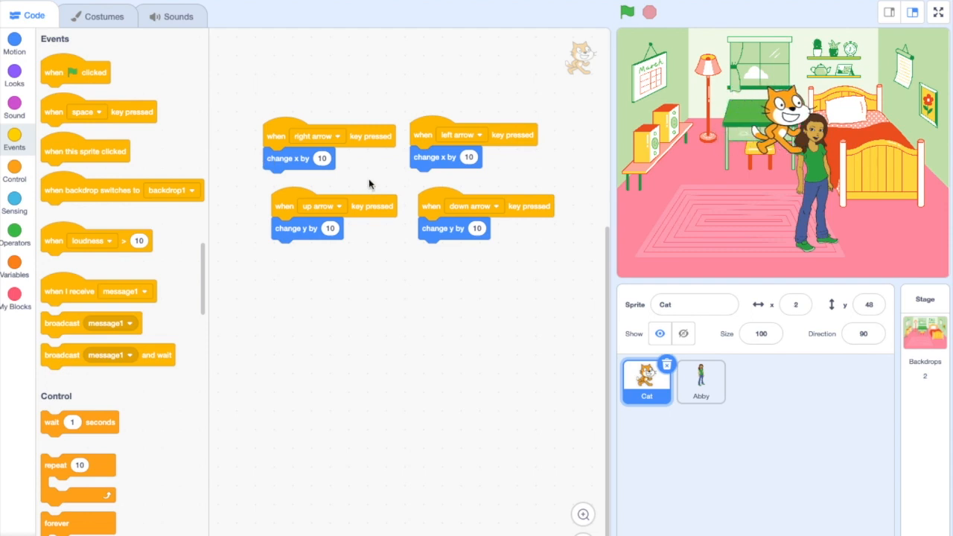
key("Right")
key("Right")
key("Right")
key("Up")
key("Up")
key("Up")
key("Up")
key("Up")
key("Up")
key("Up")
key("Up")
key("Up")
key("Up")
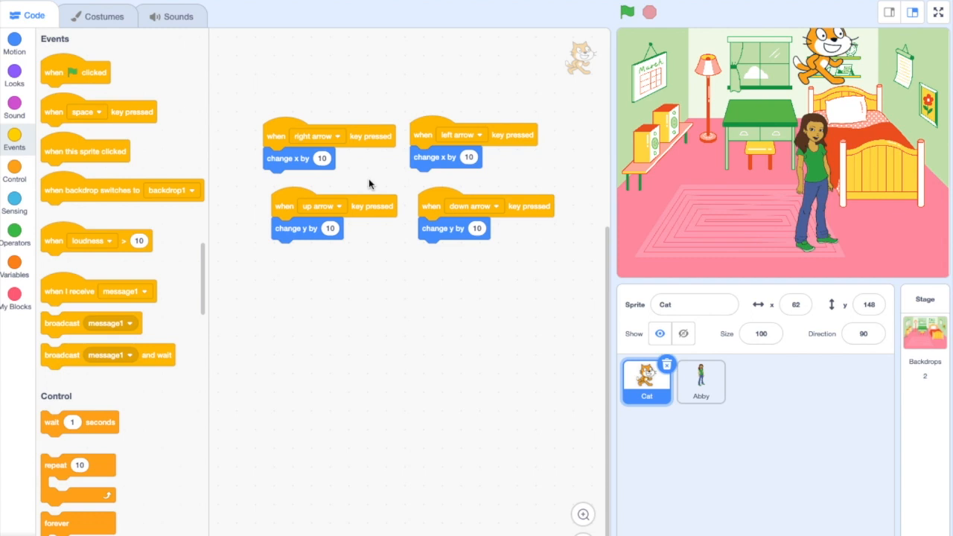
key("Left")
key("Left")
key("Left")
key("Left")
key("Left")
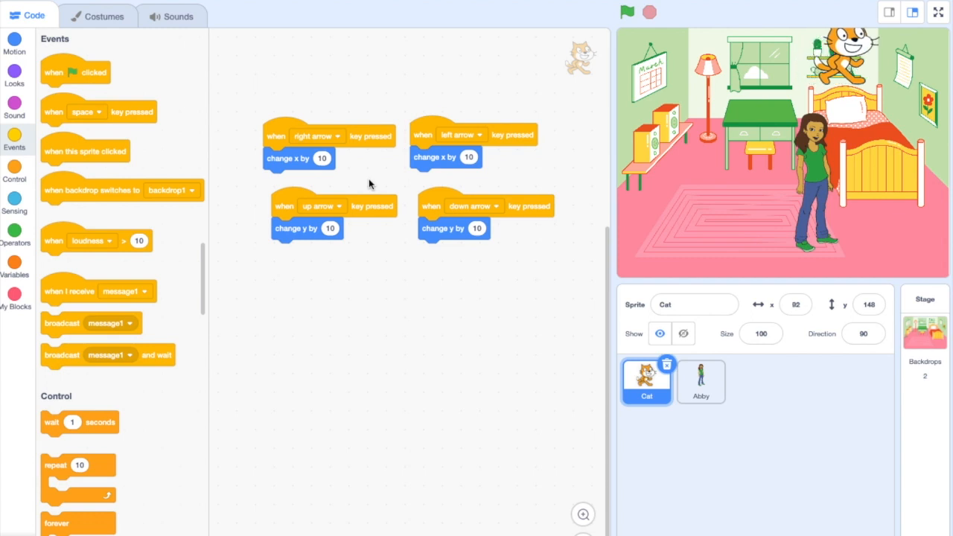
key("Left")
key("Left")
key("Left")
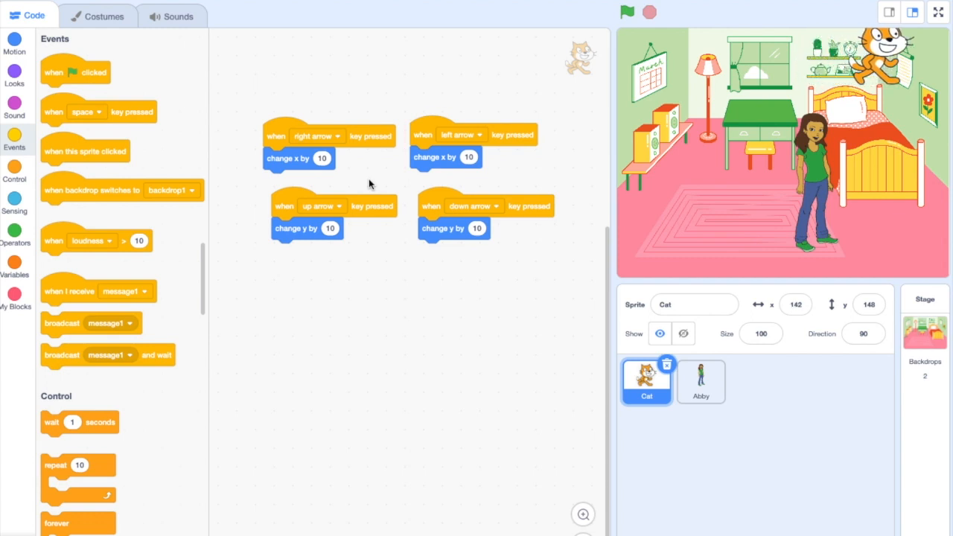
key("Up")
key("Up")
key("Up")
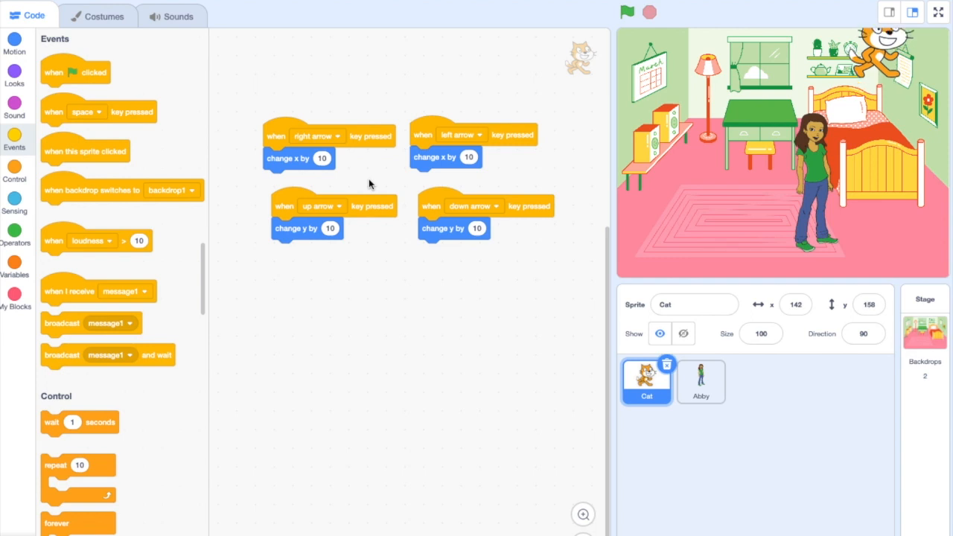
key("Up")
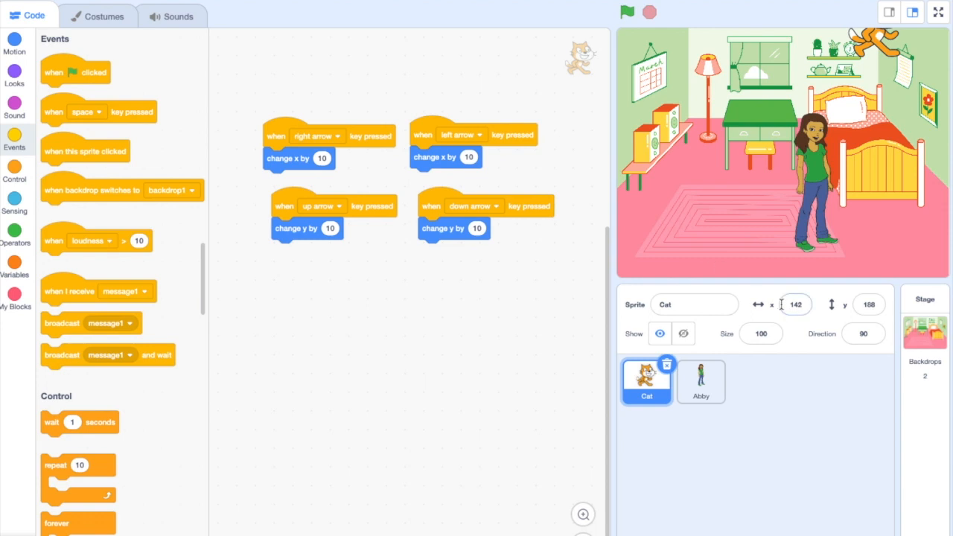
Set the left arrow script's "change x" value and the down arrow script's "change y" value to -10
left_click(467, 158)
type("-10")
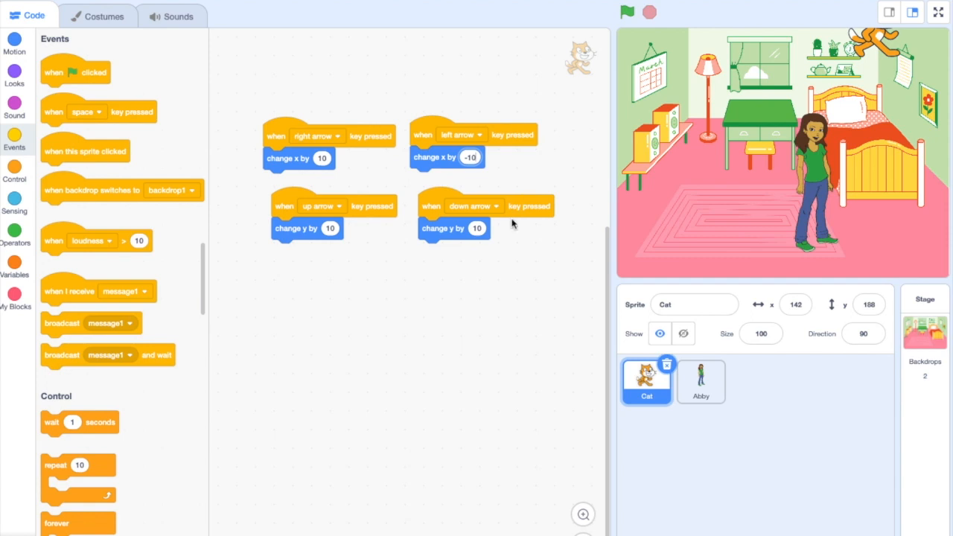
left_click(477, 229)
type("-10")
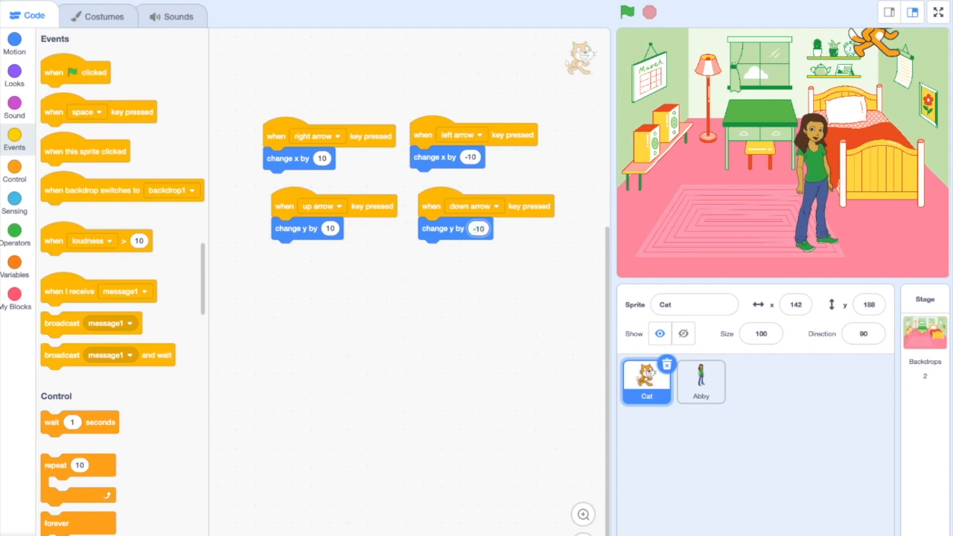
Test the down arrow and left arrow scripts by moving the Cat downwards and leftwards across the stage
left_click(527, 244)
key("Down")
key("Down")
key("Down")
key("Down")
key("Down")
key("Down")
key("Down")
key("Down")
key("Down")
key("Down")
key("Down")
key("Down")
key("Down")
key("Down")
key("Down")
key("Down")
key("Left")
key("Left")
key("Left")
key("Left")
key("Left")
key("Left")
key("Left")
key("Left")
key("Left")
key("Left")
key("Left")
key("Left")
key("Left")
key("Left")
key("Left")
key("Left")
key("Left")
key("Left")
key("Left")
key("Left")
key("Left")
key("Down")
key("Down")
key("Down")
key("Down")
key("Down")
key("Left")
key("Left")
key("Left")
key("Down")
key("Down")
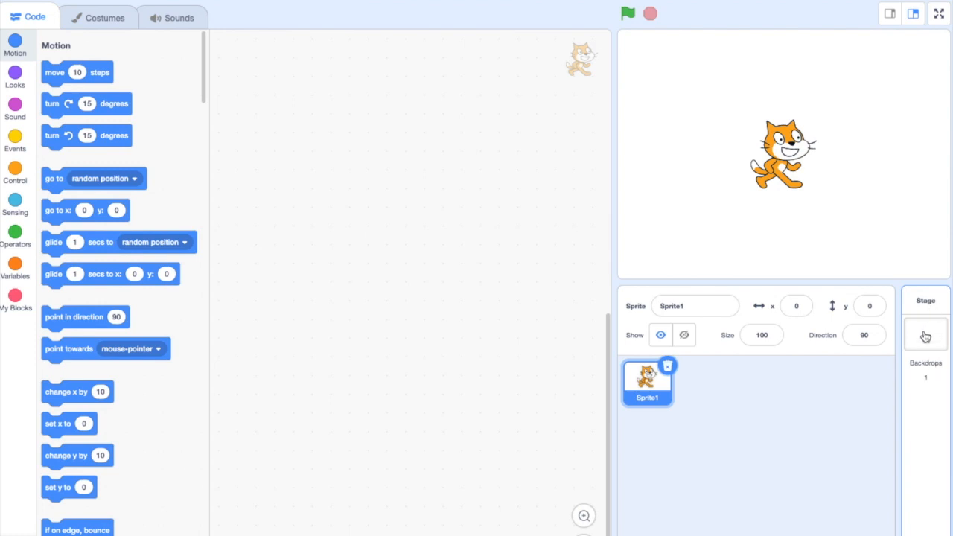
Add the Forest backdrop from the backdrop library to the stage
mouse_move(926, 527)
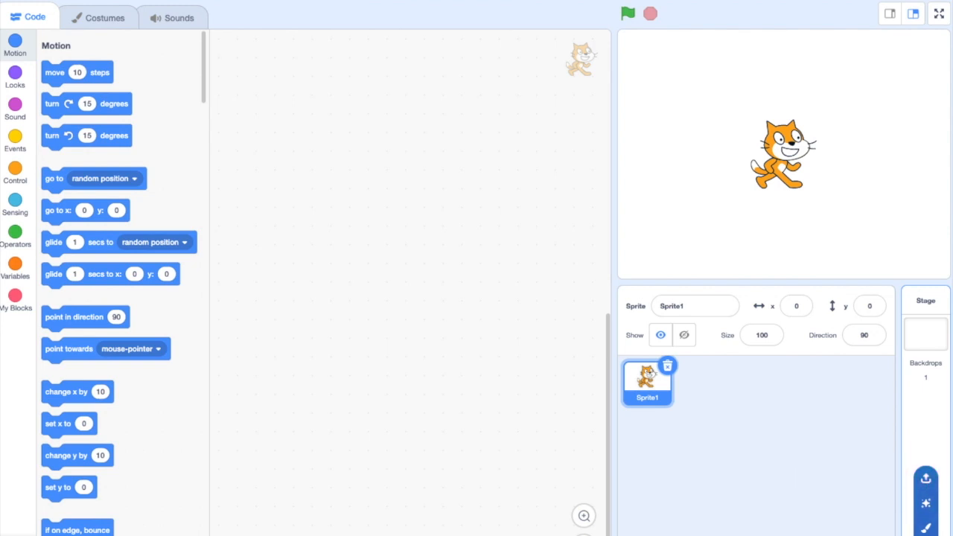
left_click(926, 535)
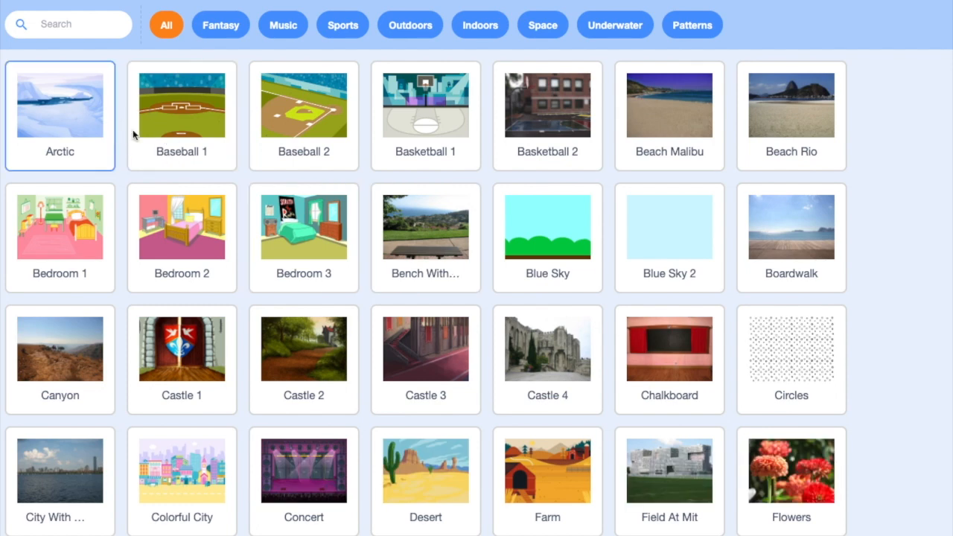
scroll(474, 414, "down", 4)
scroll(474, 415, "down", 3)
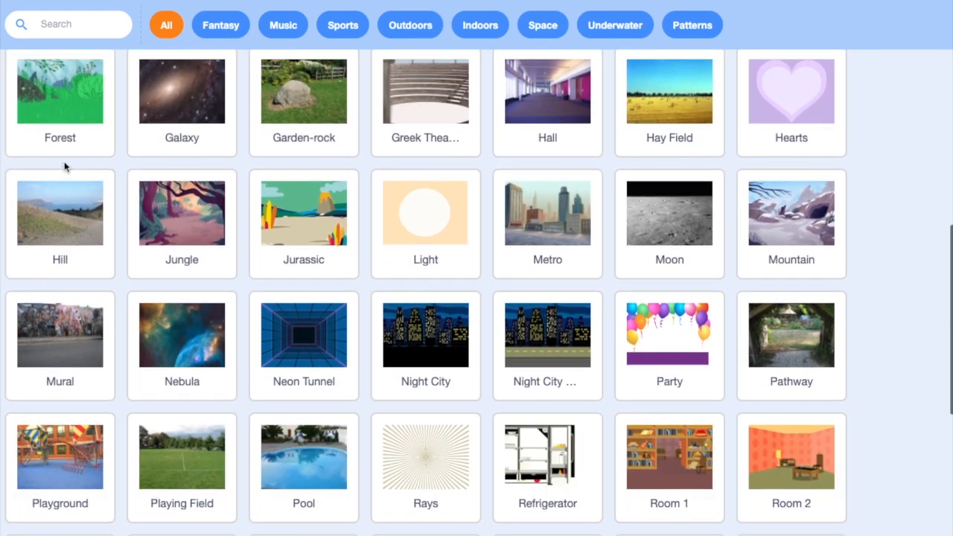
left_click(59, 111)
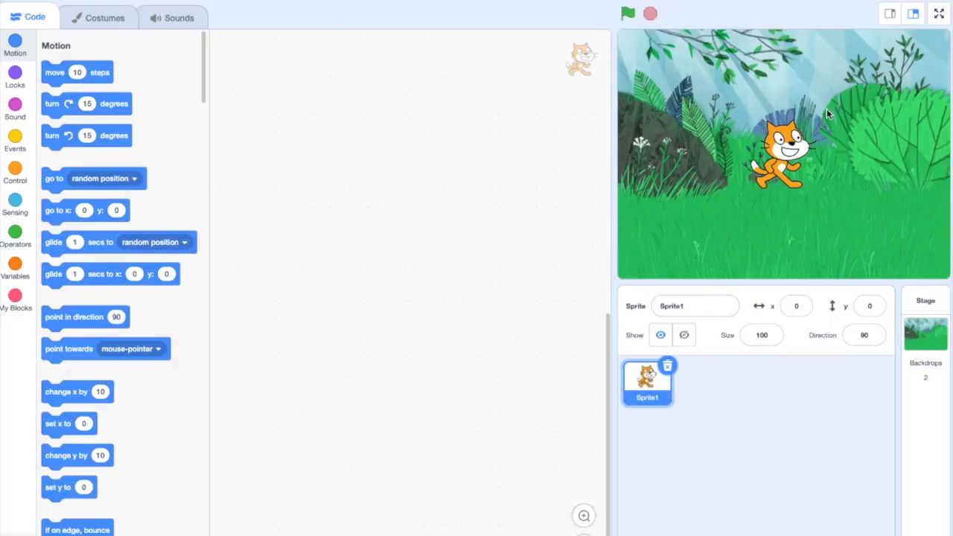
Add the Hay Field backdrop from the backdrop library to the stage
mouse_move(926, 533)
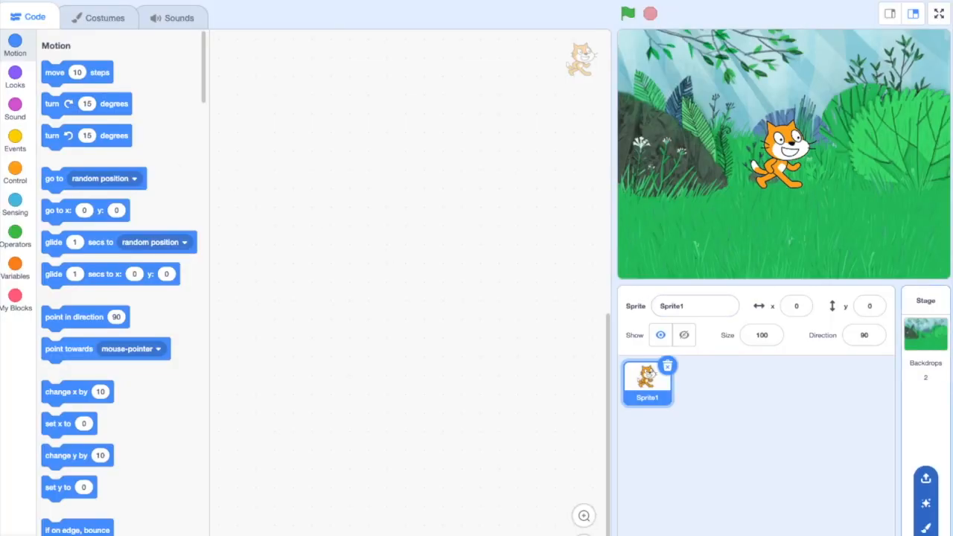
left_click(926, 530)
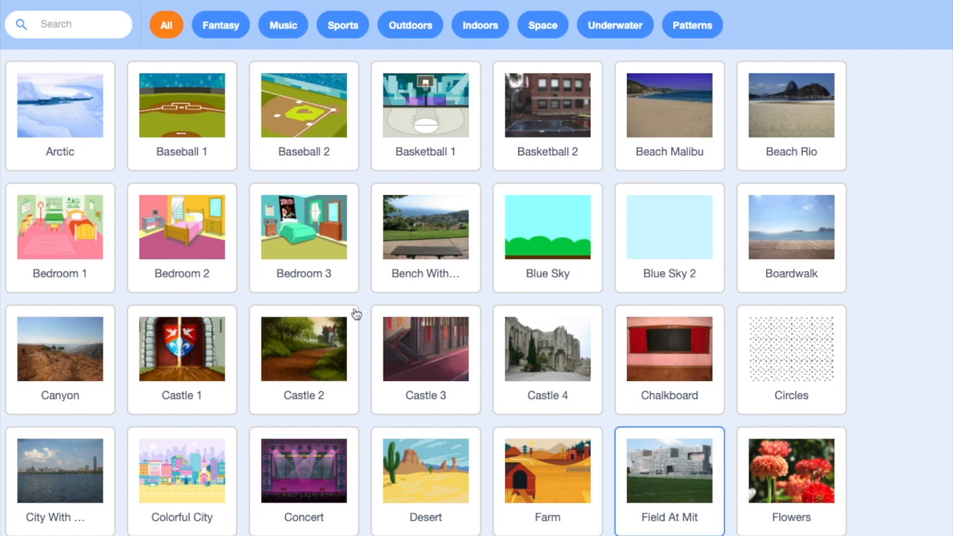
scroll(337, 463, "down", 3)
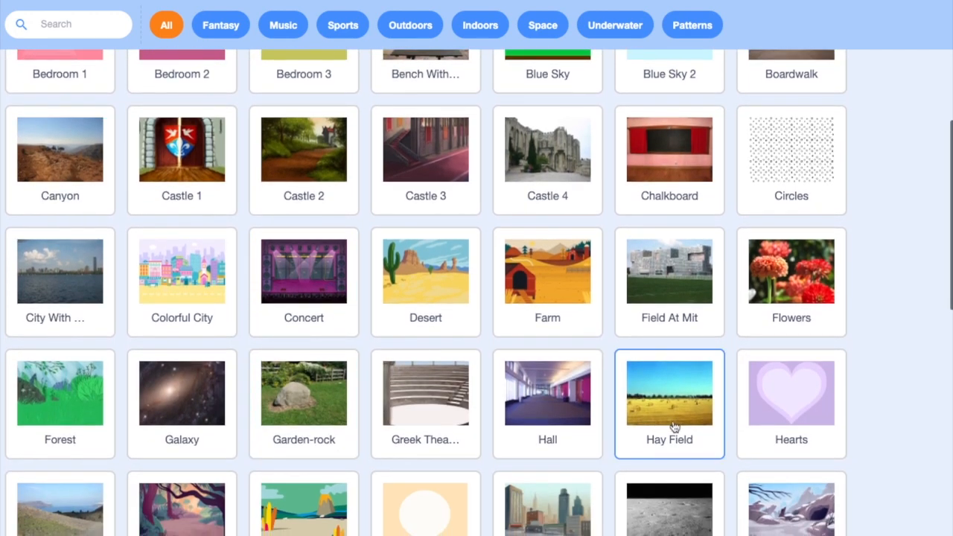
left_click(673, 415)
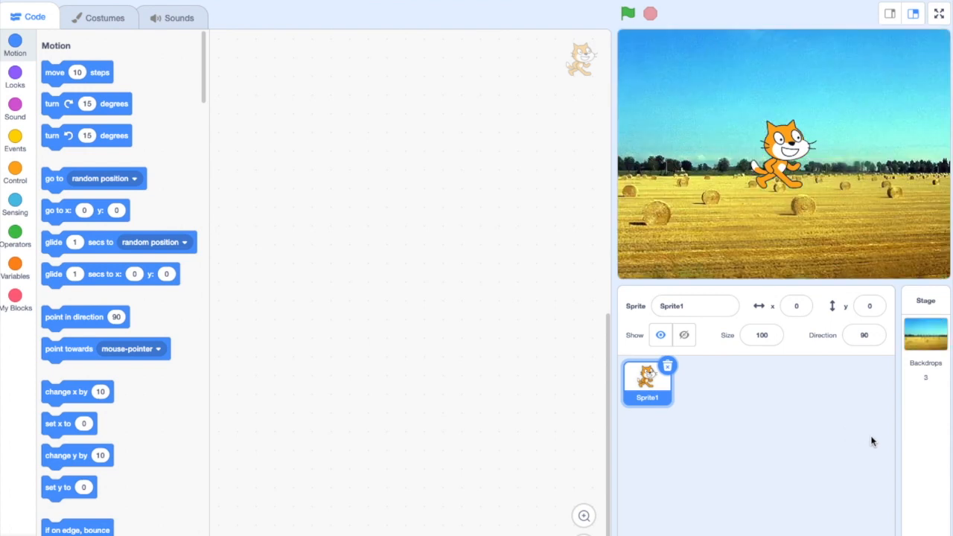
Open the stage's backdrops, switch between backdrop1, Forest and Hay Field, and leave Forest selected
left_click(928, 378)
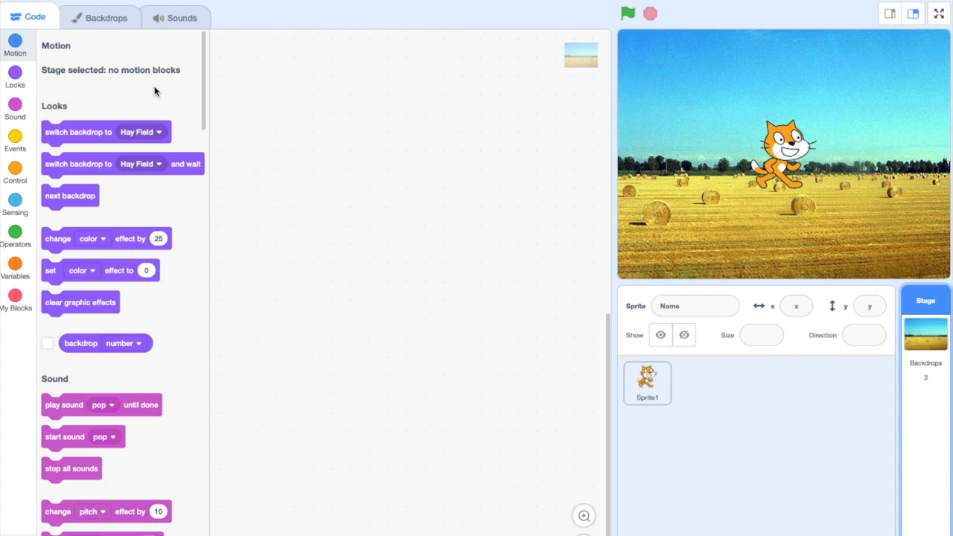
left_click(90, 18)
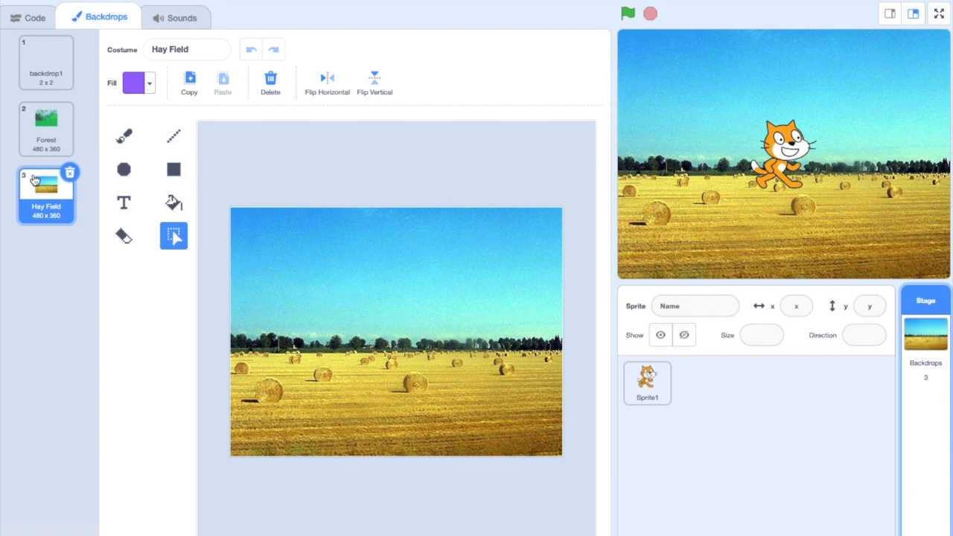
left_click(61, 121)
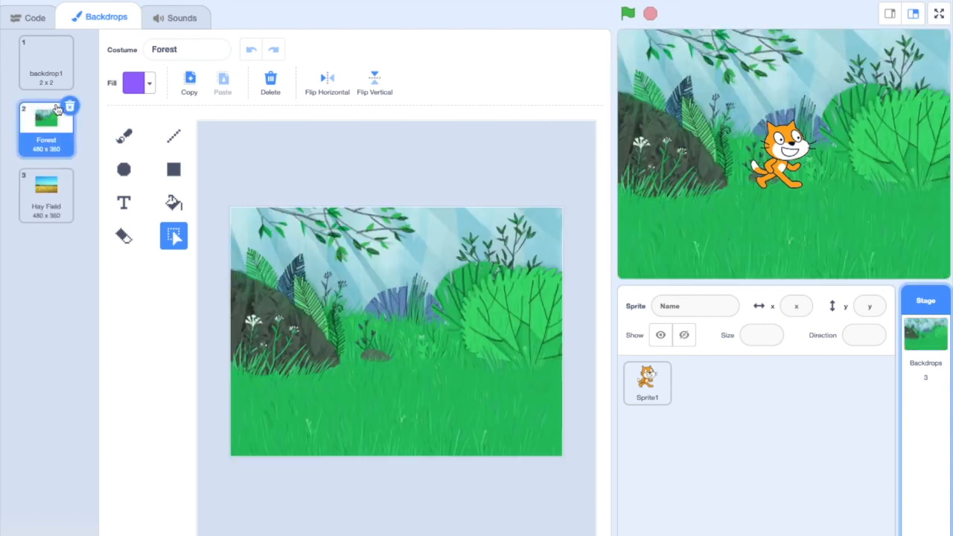
left_click(44, 63)
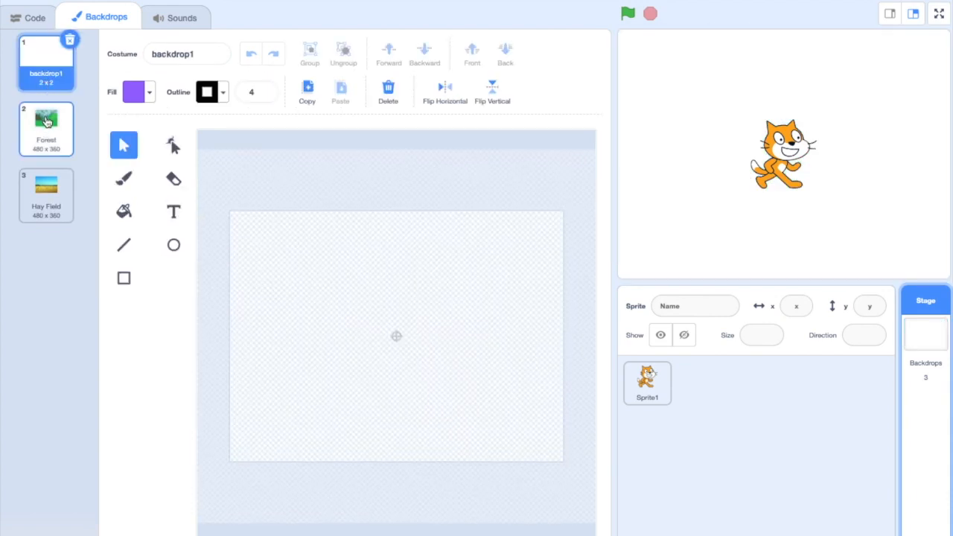
left_click(46, 121)
left_click(51, 186)
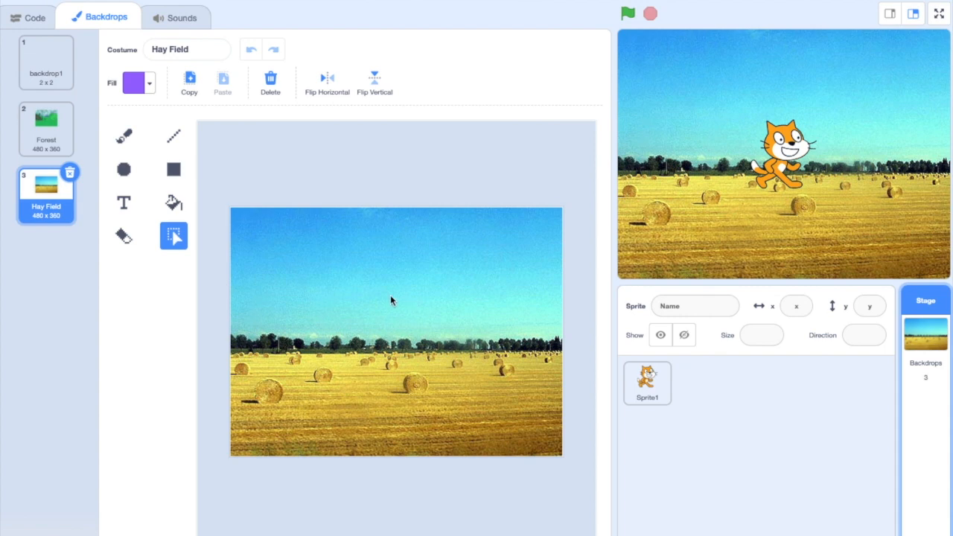
left_click(45, 126)
left_click(45, 199)
left_click(46, 125)
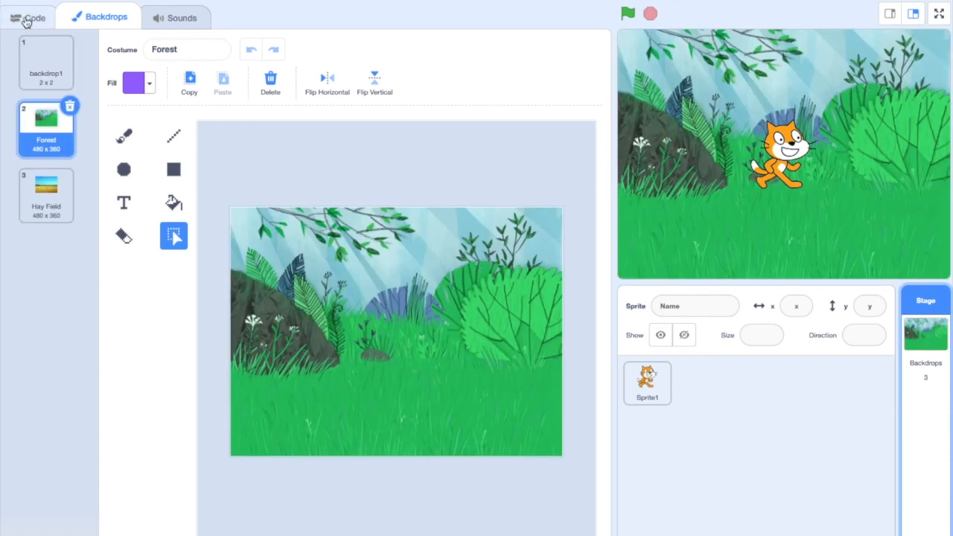
Build a stage script that switches the backdrop to Hay Field when the space key is pressed, and test it
left_click(30, 21)
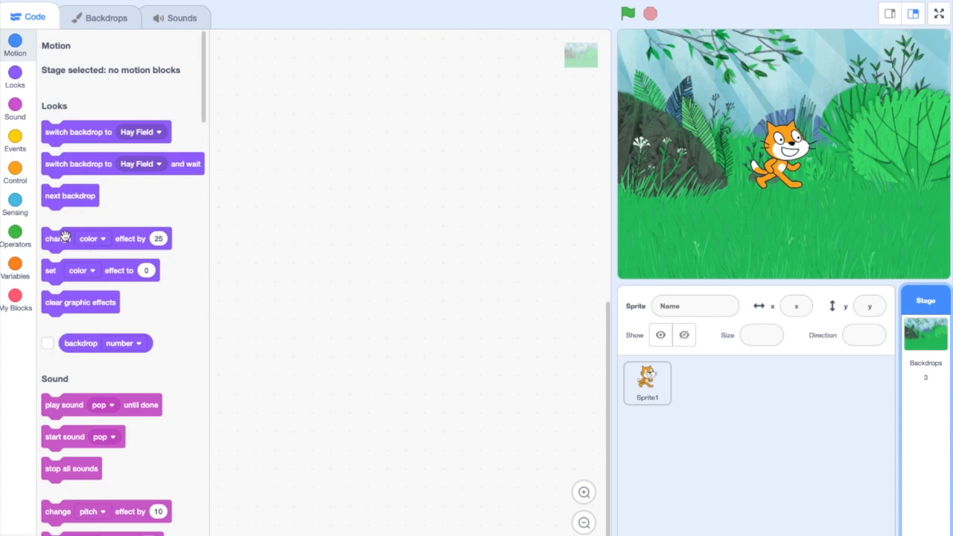
left_click(15, 140)
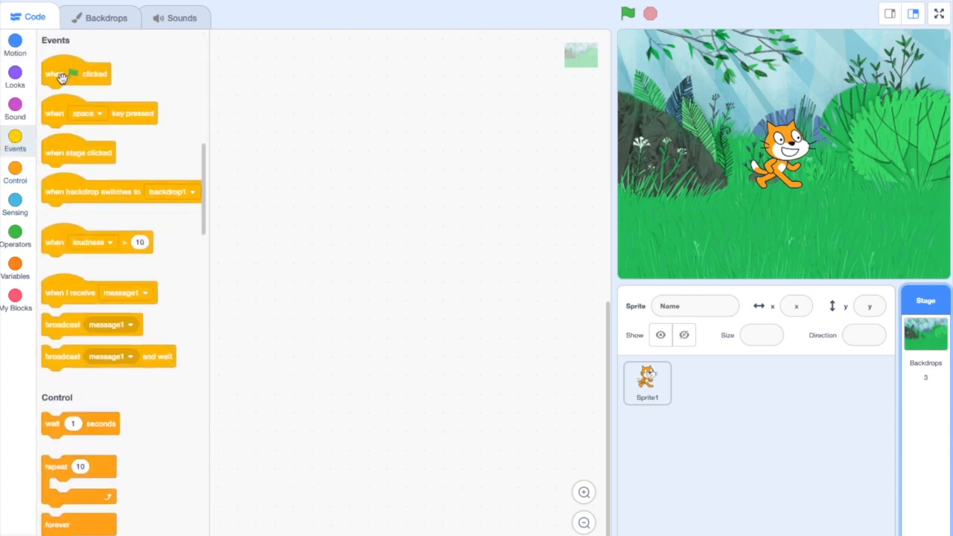
left_click_drag(66, 116, 301, 124)
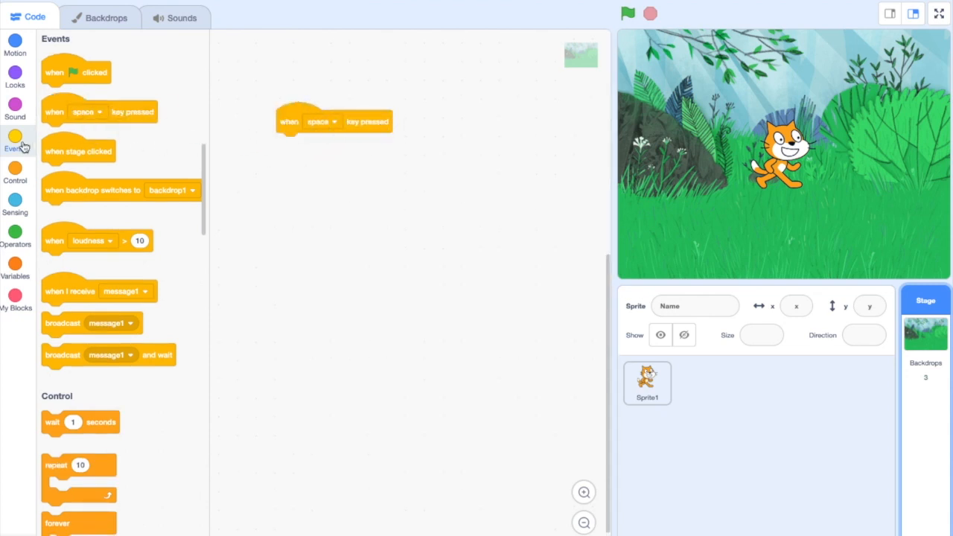
left_click(15, 73)
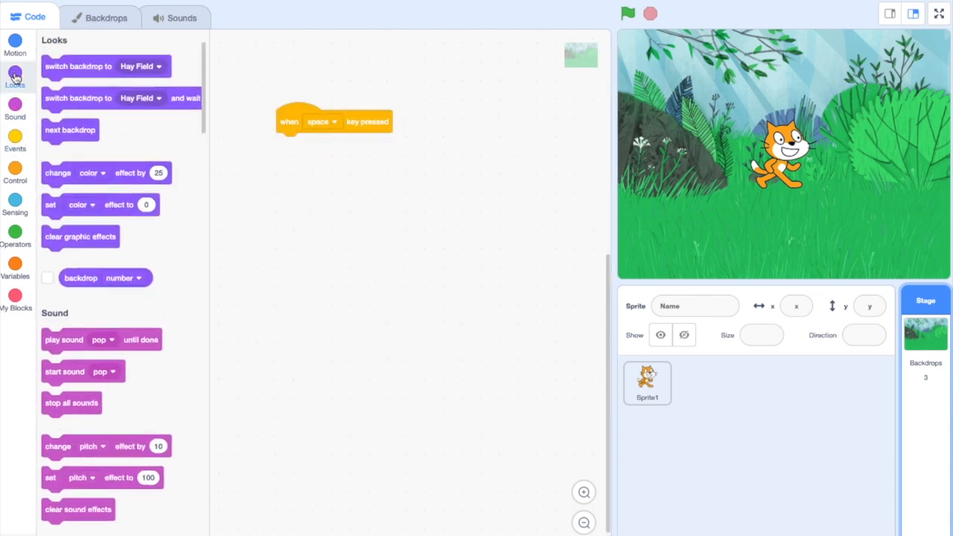
mouse_move(75, 98)
left_mouse_down()
mouse_move(211, 145)
mouse_move(83, 102)
left_mouse_up()
left_click_drag(71, 63, 313, 153)
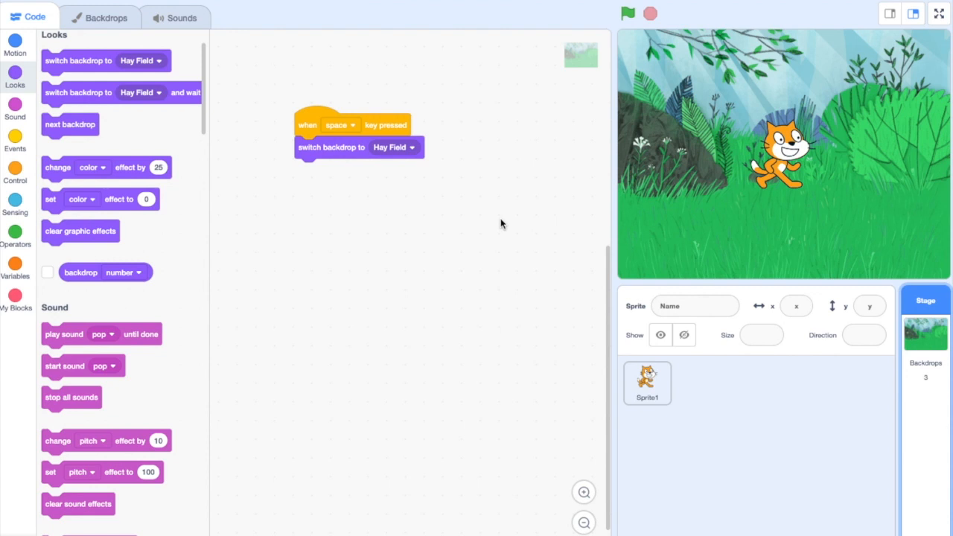
key("space")
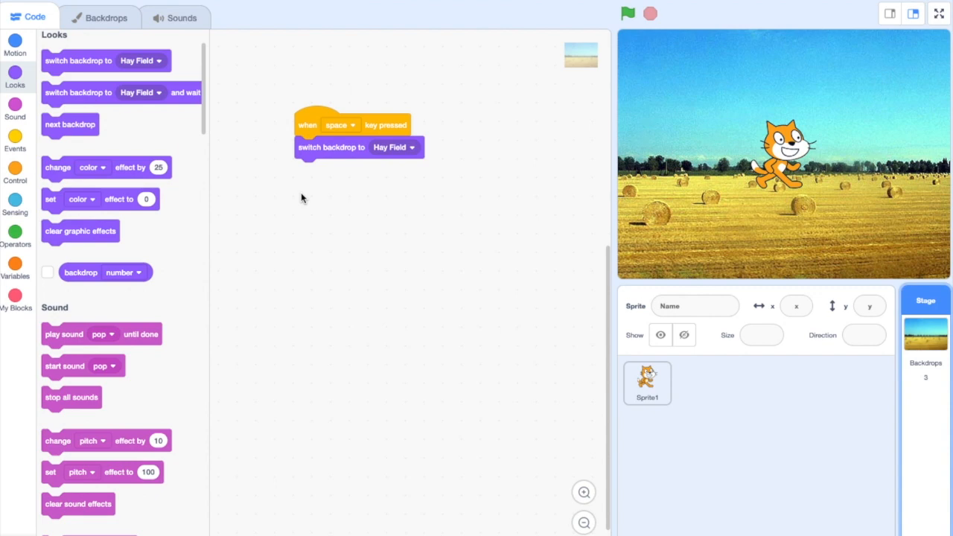
Add the purple text "Hay field" near the Hay Field backdrop's upper edge and draw a filled purple circle on the Forest backdrop's grass
left_click(106, 17)
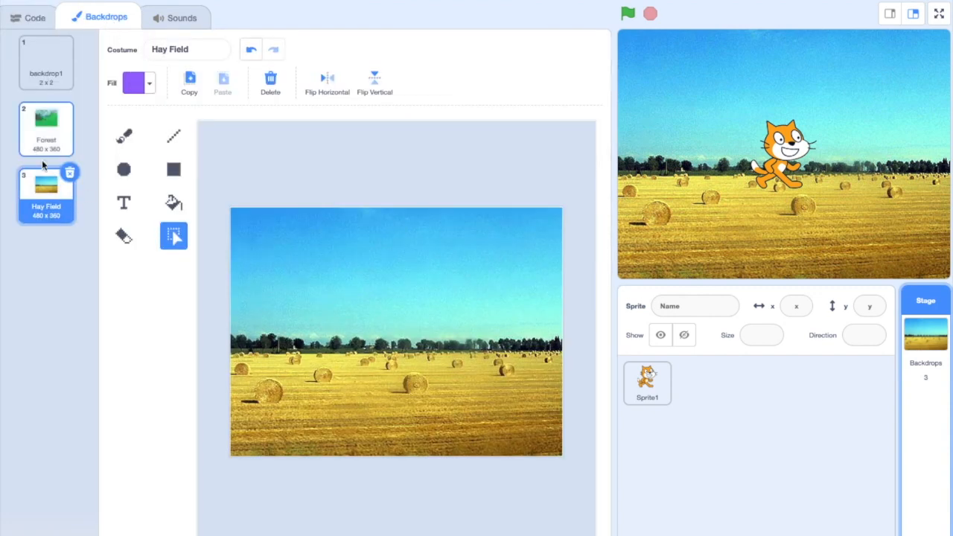
left_click(52, 133)
left_click(54, 173)
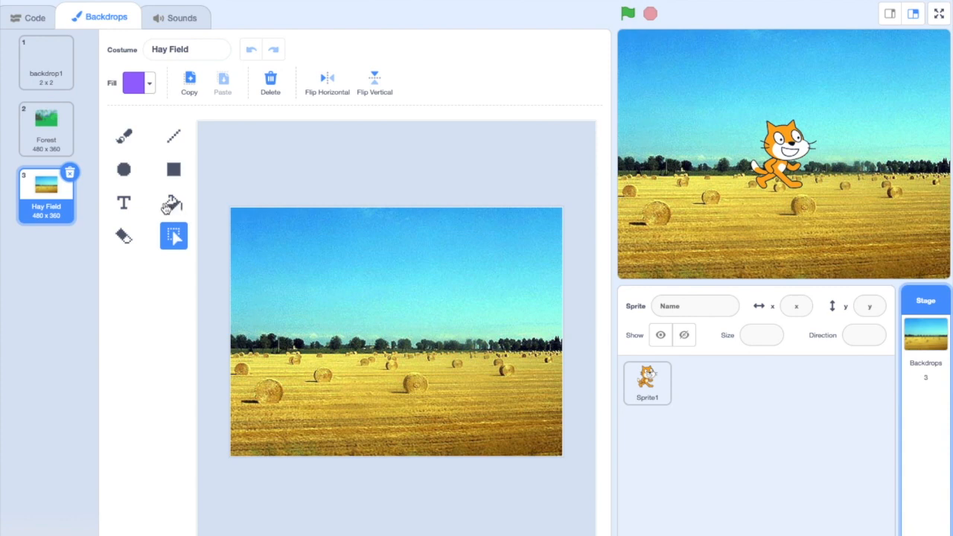
left_click(123, 202)
left_click(263, 229)
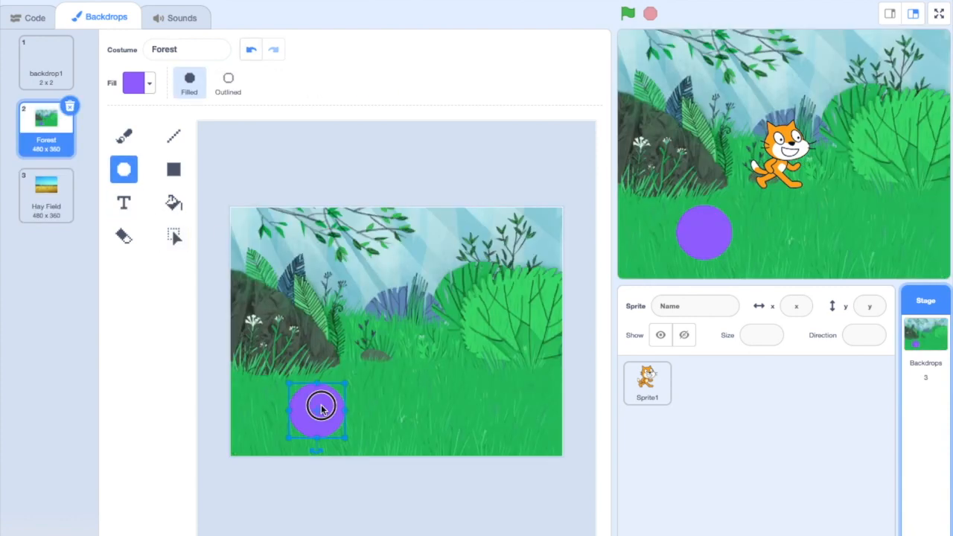
Review both edited backdrops, select Forest, and test the space-key script on the stage
left_click(51, 171)
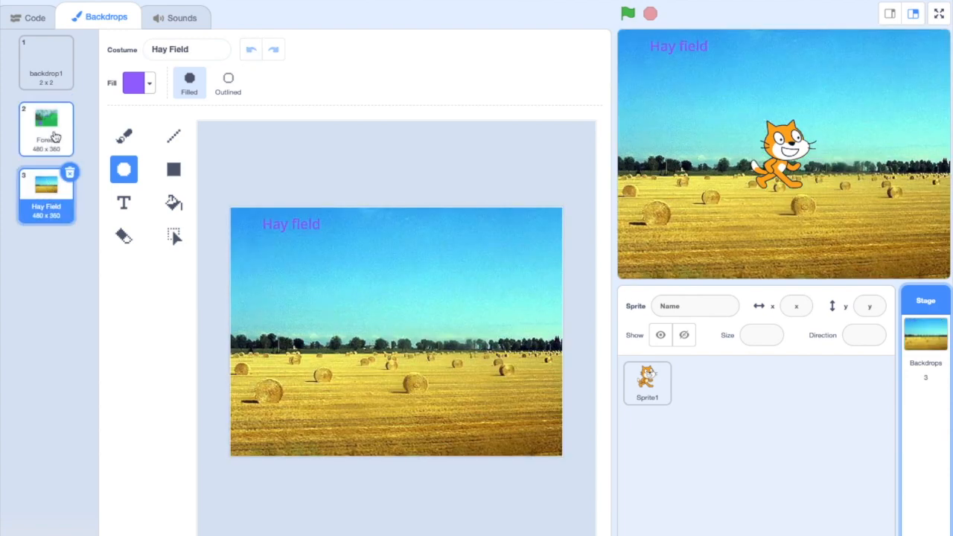
left_click(49, 138)
left_click(22, 16)
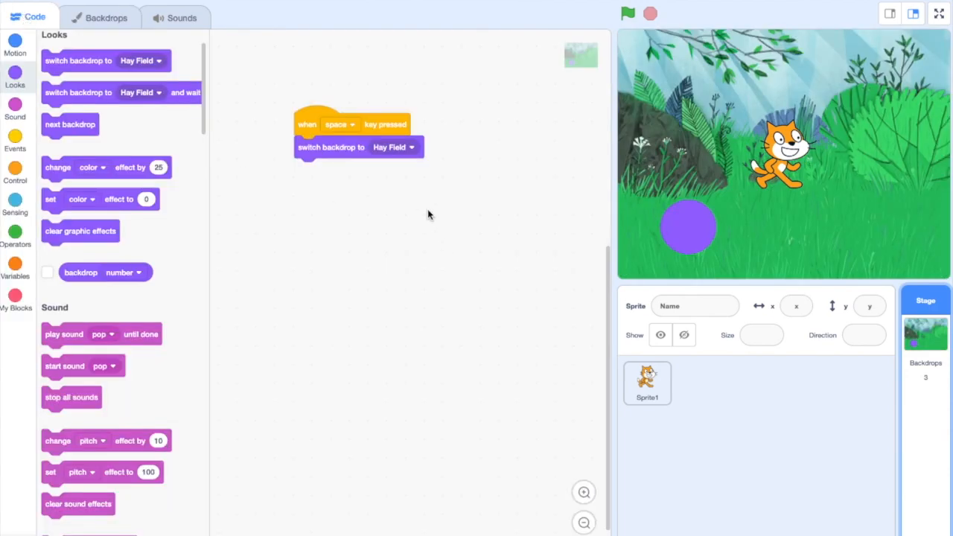
key("space")
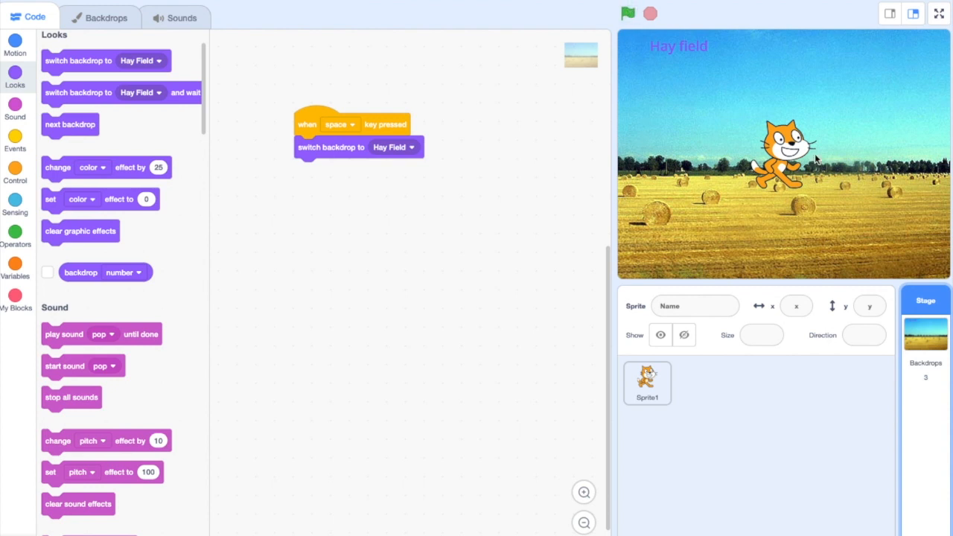
Rename Sprite1 as Cat and set its position to x 50 and y -20
mouse_move(869, 534)
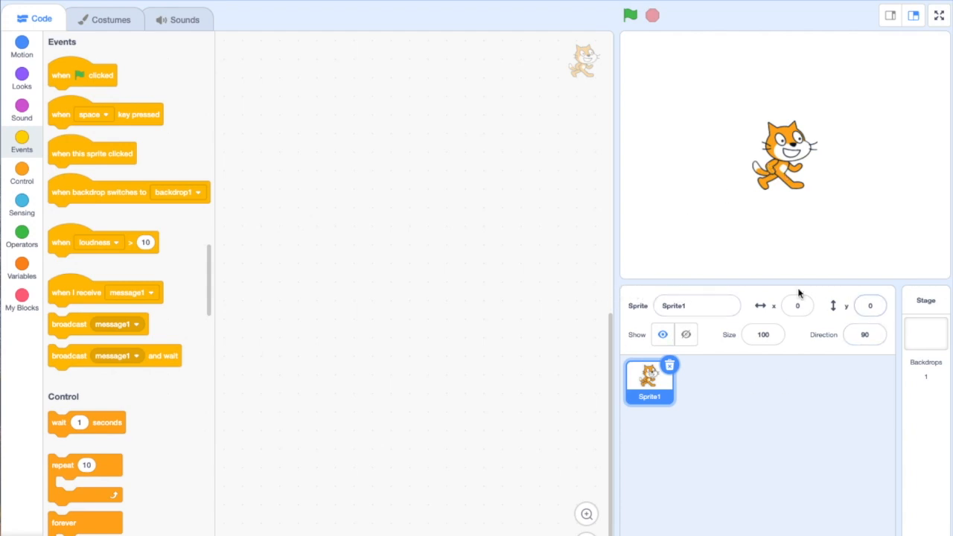
left_click(689, 306)
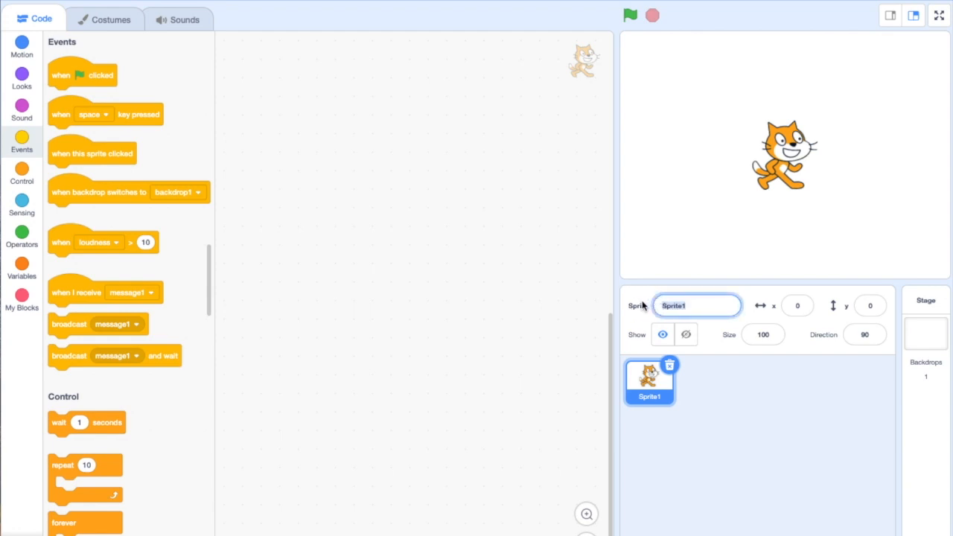
type("Cat")
left_click(808, 306)
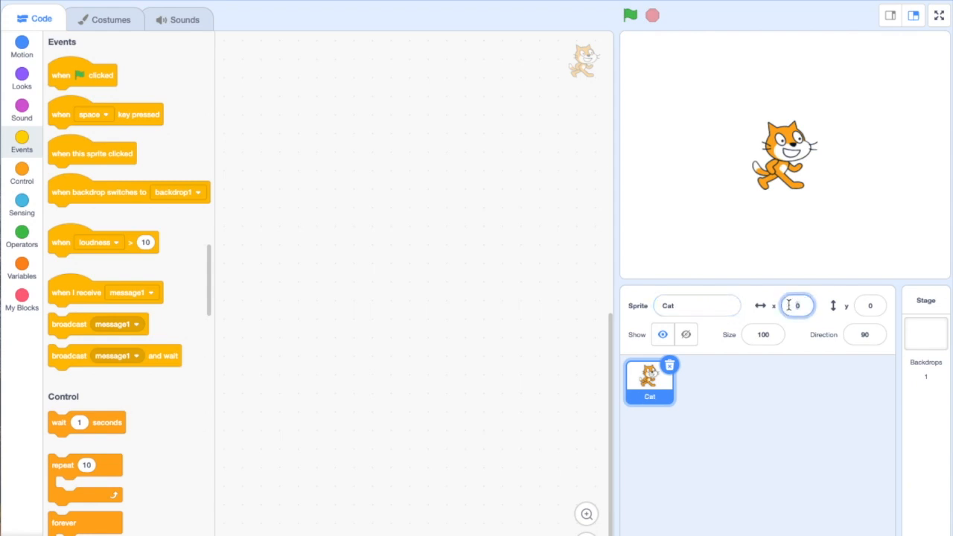
left_click(871, 306)
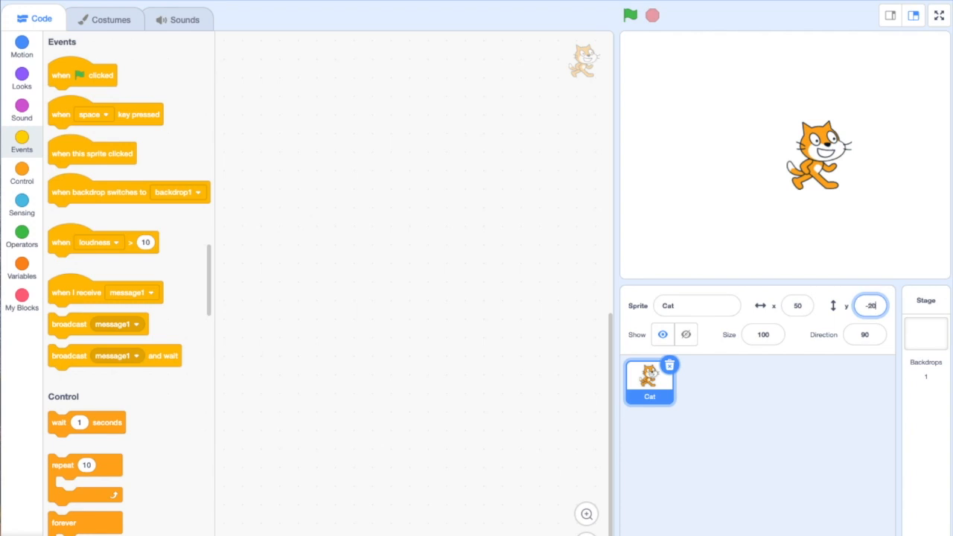
left_click(800, 306)
Set the Cat sprite's size to 80 and turn its direction to 95
left_click(762, 333)
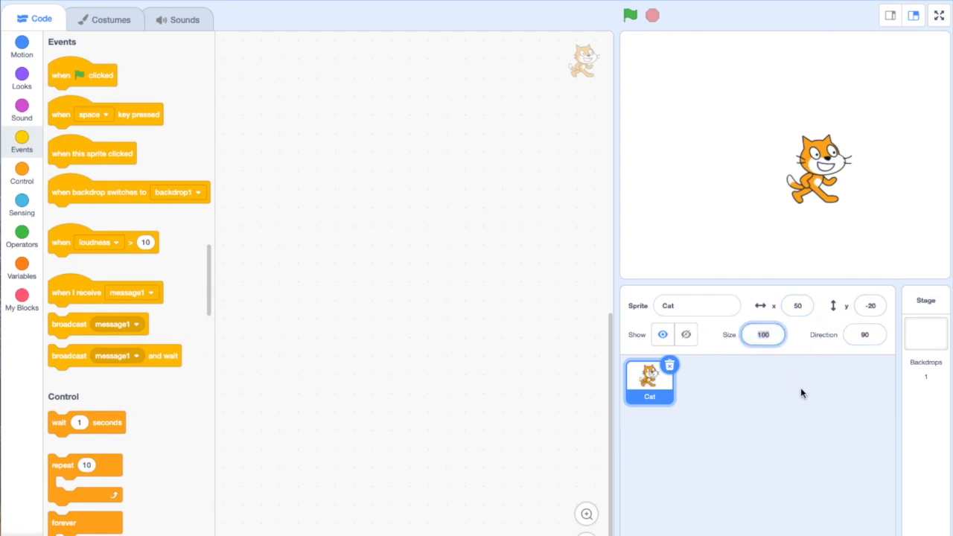
type("80")
key("Return")
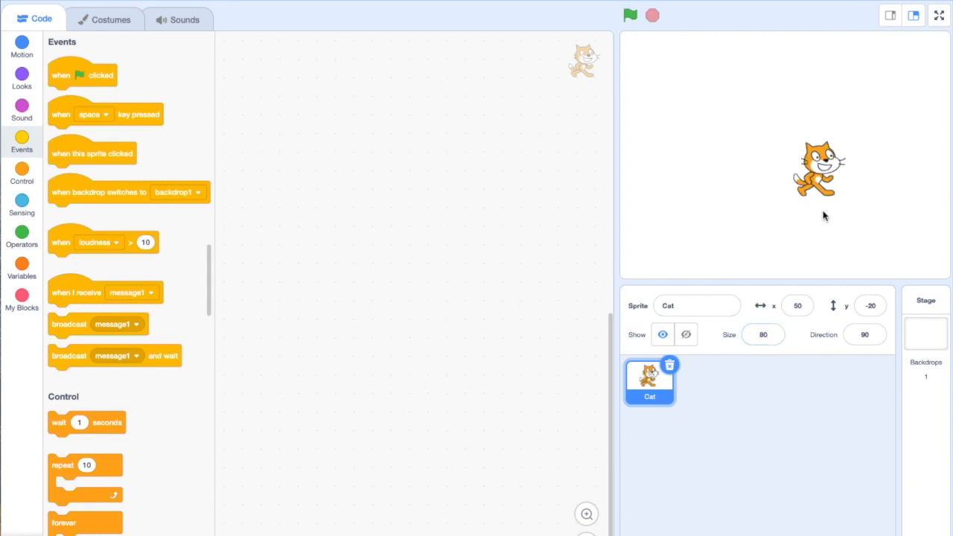
left_click(879, 334)
mouse_move(904, 240)
left_mouse_down()
mouse_move(829, 262)
mouse_move(822, 223)
mouse_move(894, 228)
mouse_move(898, 250)
left_mouse_up()
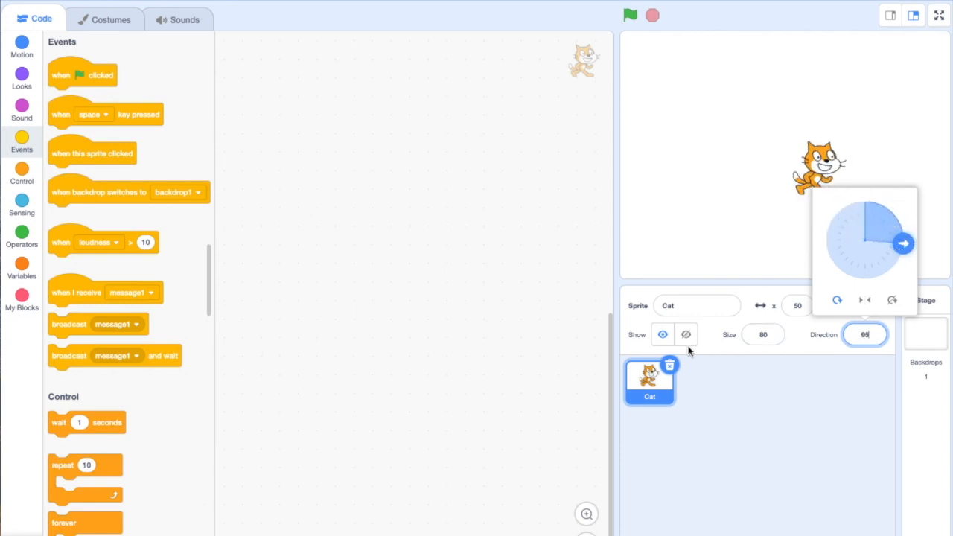
Hide the Cat sprite on the stage and show it again
left_click(716, 347)
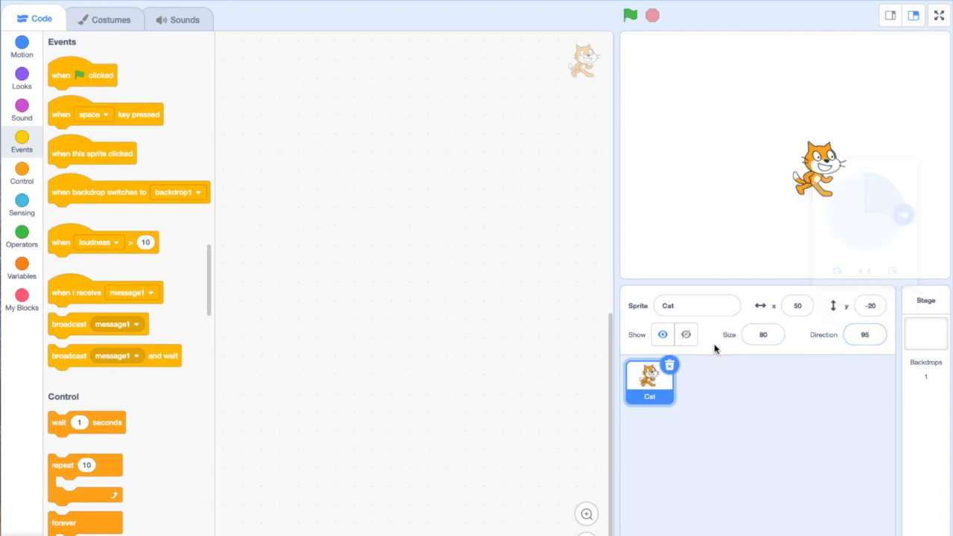
left_click(662, 336)
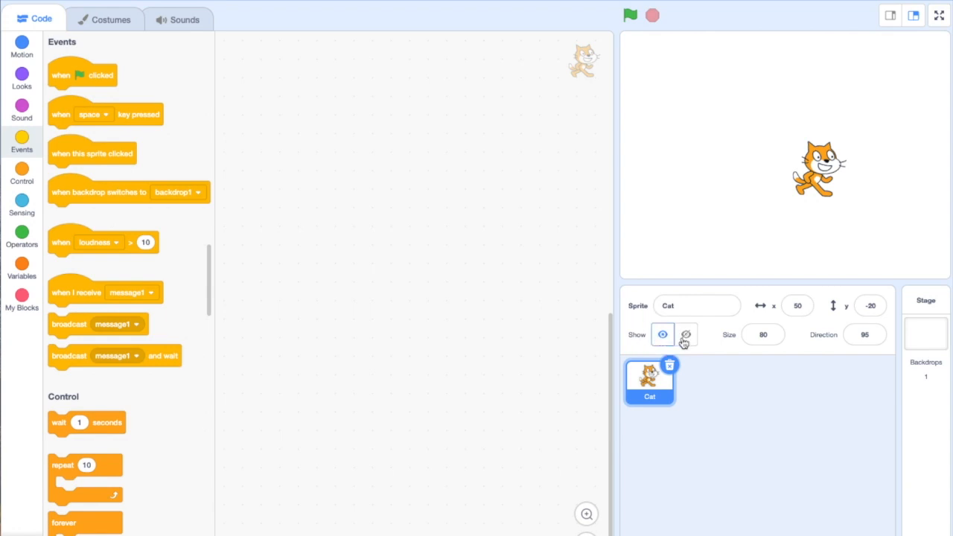
left_click(689, 337)
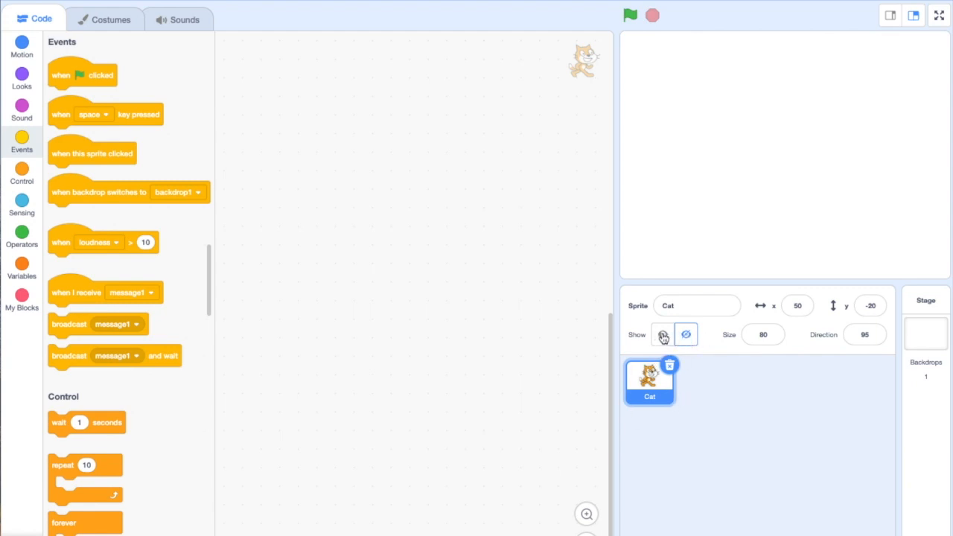
left_click(663, 337)
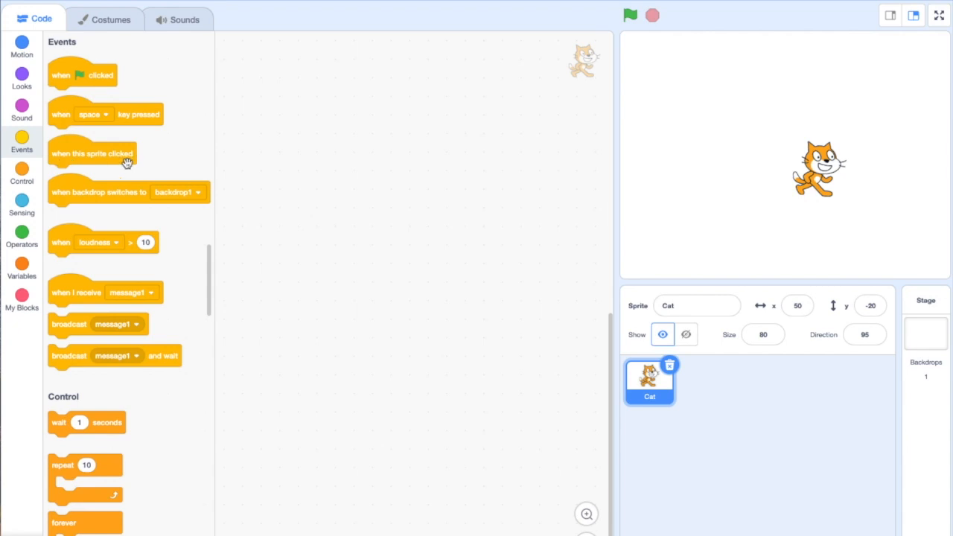
Start a Cat script with a "when this sprite clicked" event and attach a hide block beneath it
left_click_drag(72, 153, 336, 117)
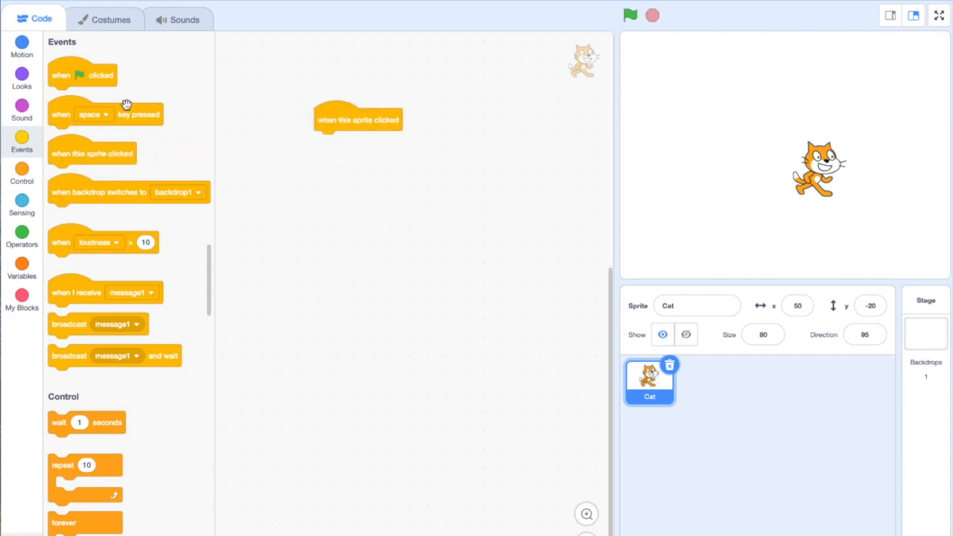
left_click(23, 80)
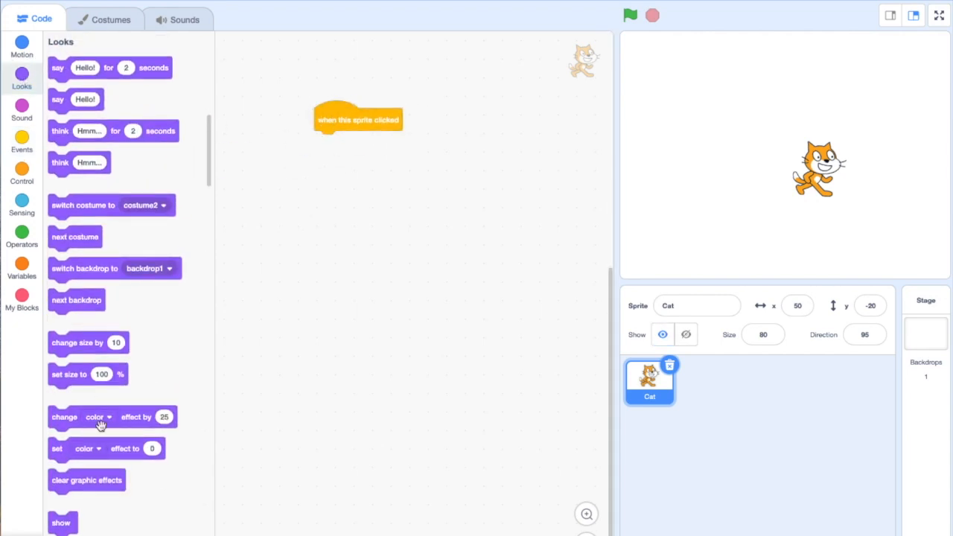
scroll(105, 408, "down", 1)
scroll(106, 408, "down", 5)
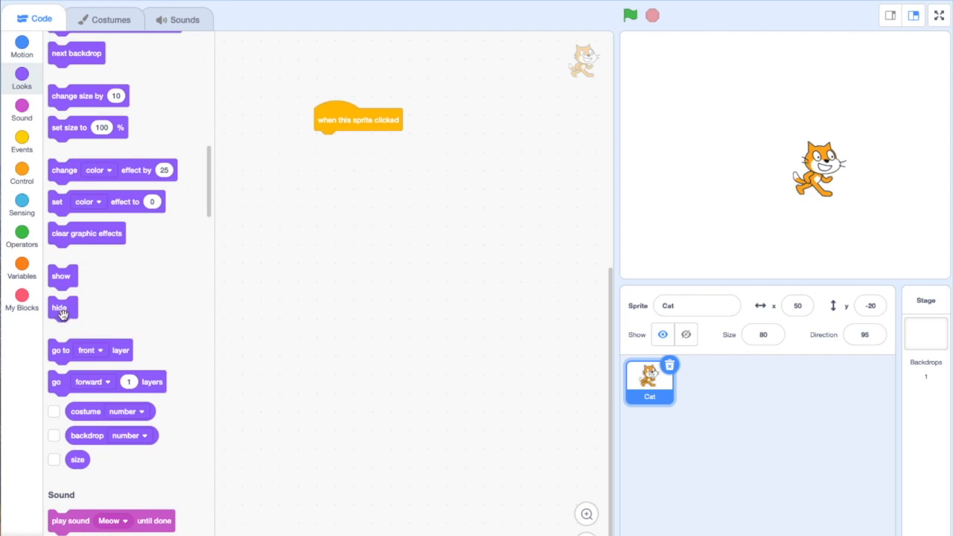
left_click_drag(62, 314, 333, 147)
Attach a wait block below the hide block and set it to 2 seconds
scroll(159, 260, "up", 5)
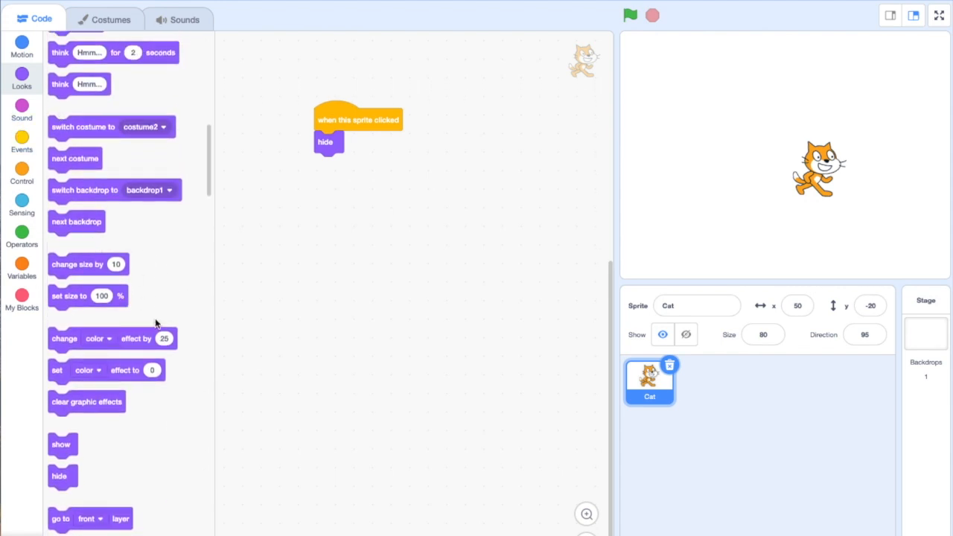
scroll(155, 323, "down", 20)
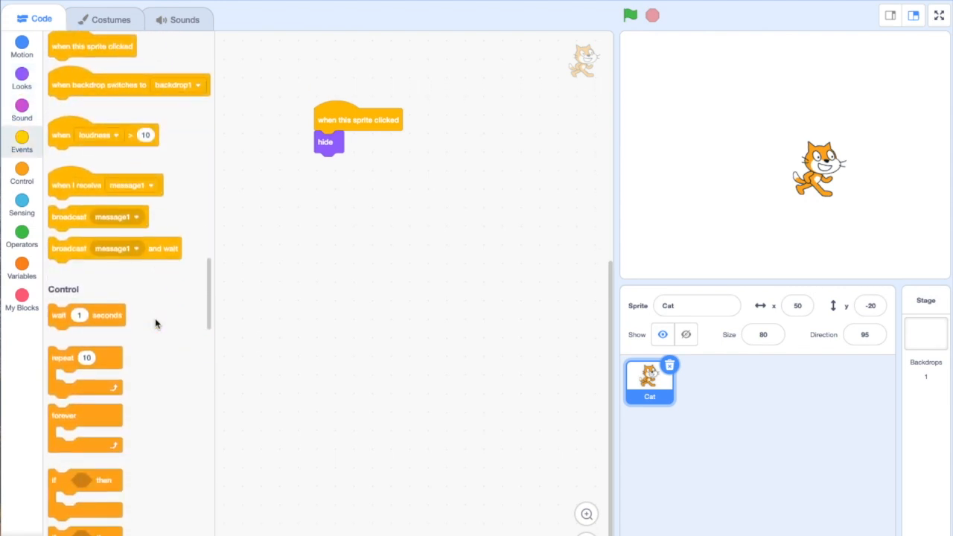
scroll(155, 318, "down", 1)
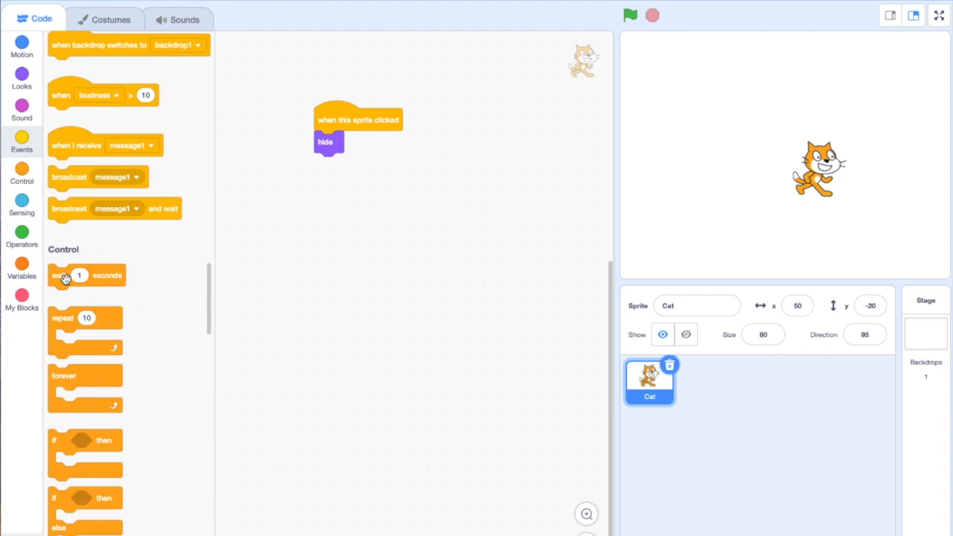
left_click_drag(60, 274, 328, 169)
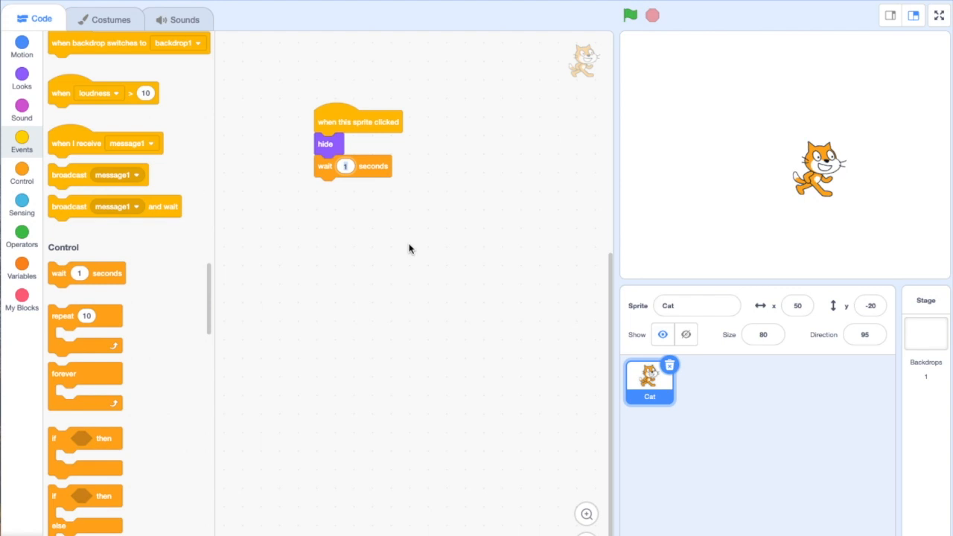
left_click(343, 236)
Attach a show block at the end of the script and test it by clicking the Cat on the stage
left_click(22, 78)
scroll(90, 350, "down", 4)
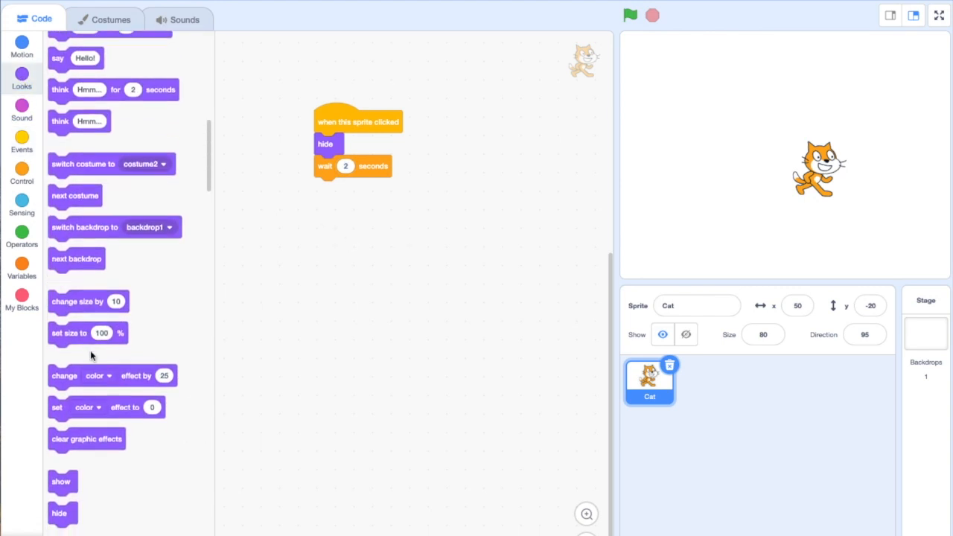
left_click_drag(61, 382, 330, 189)
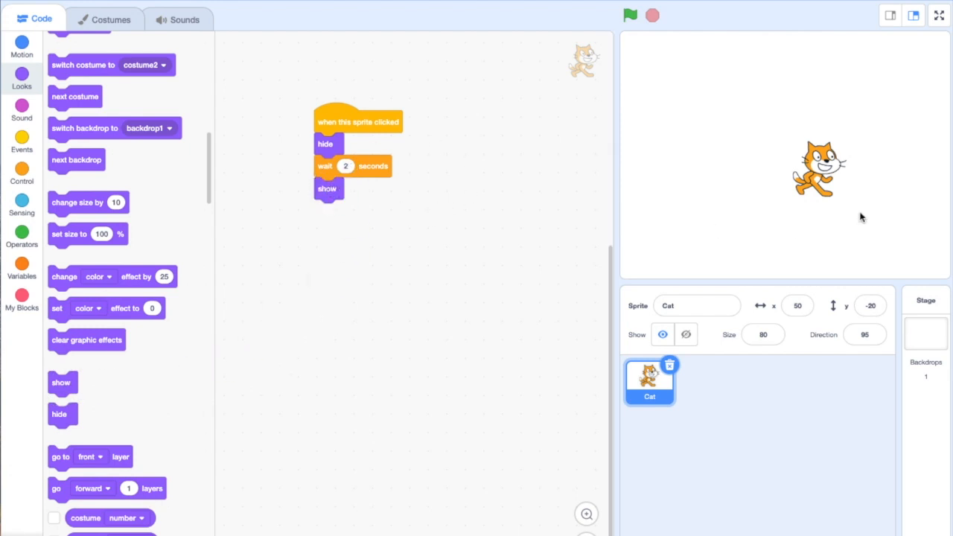
left_click(818, 166)
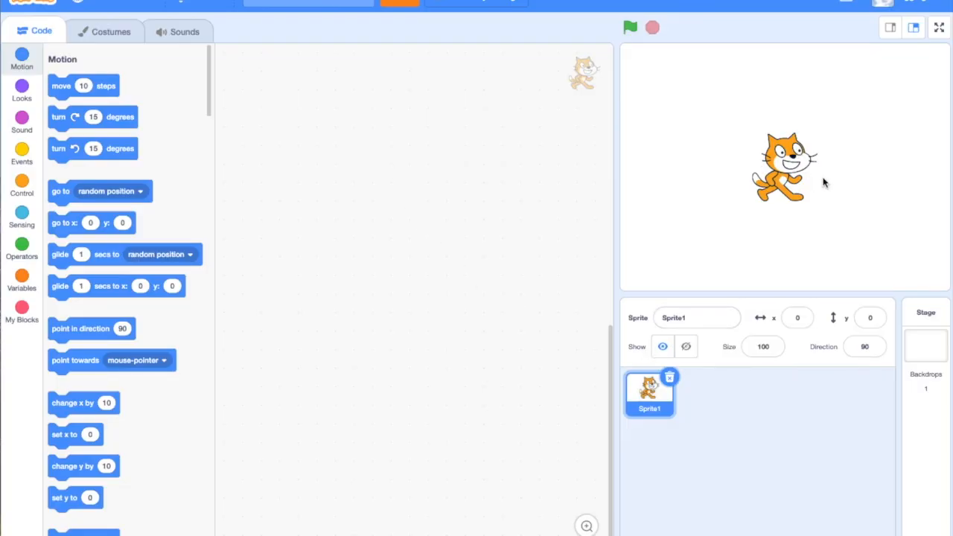
Rename Sprite1 as Cat in the new project
left_click(678, 321)
left_click_drag(702, 317, 660, 314)
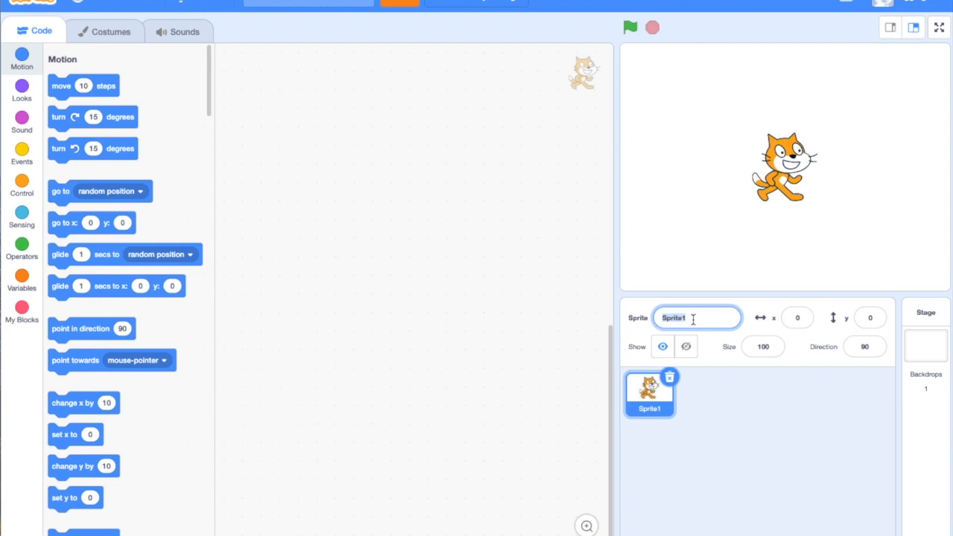
type("Cat")
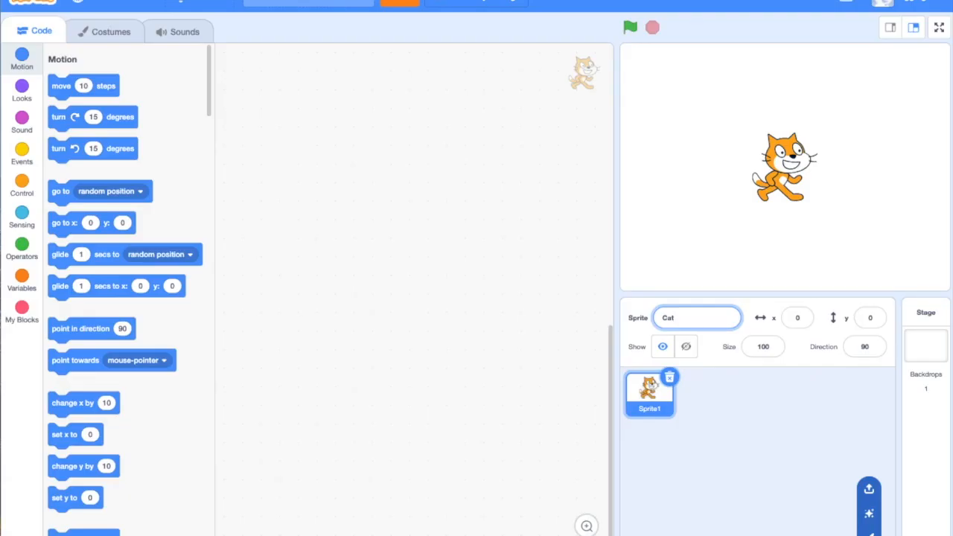
Add the Gobo and Bear sprites to the project from the sprite library
left_click(869, 535)
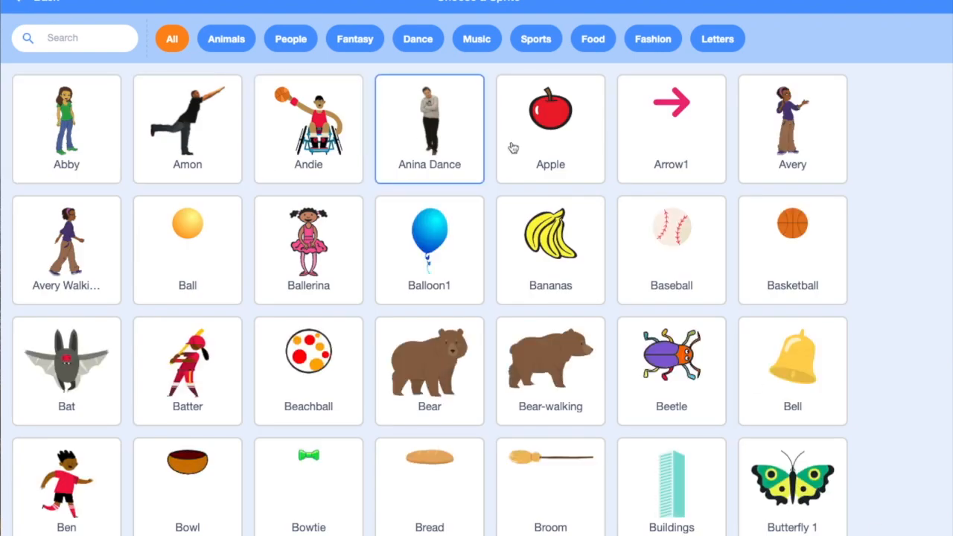
scroll(359, 300, "down", 4)
scroll(360, 300, "down", 18)
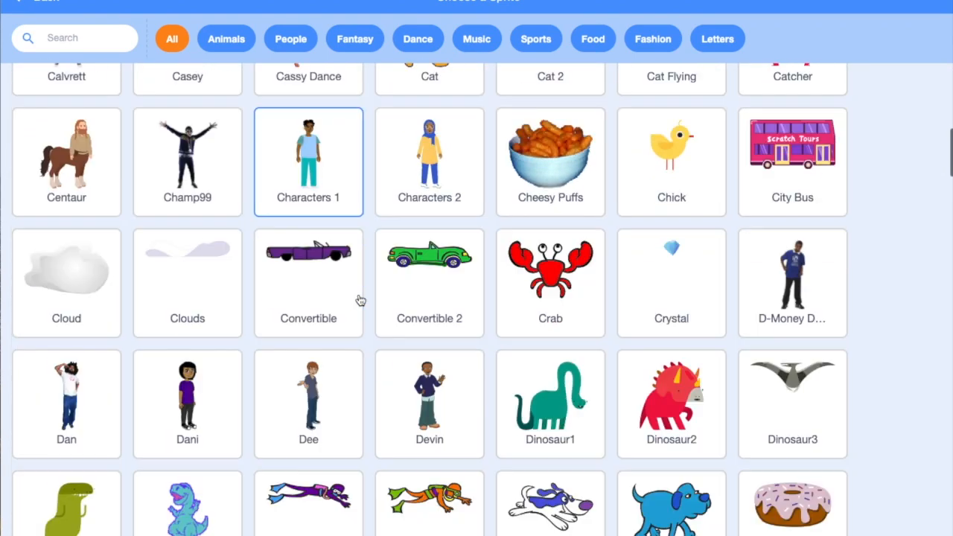
scroll(360, 301, "down", 2)
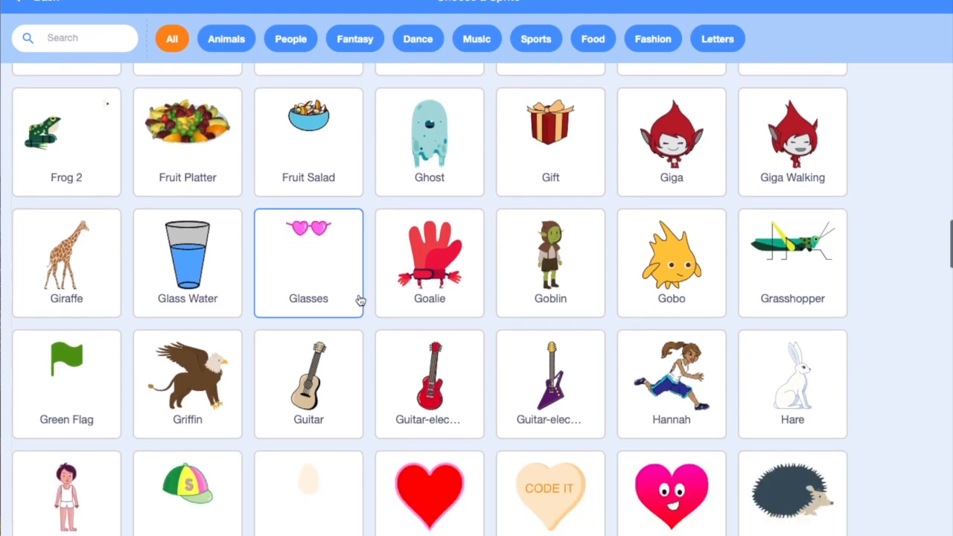
left_click(679, 241)
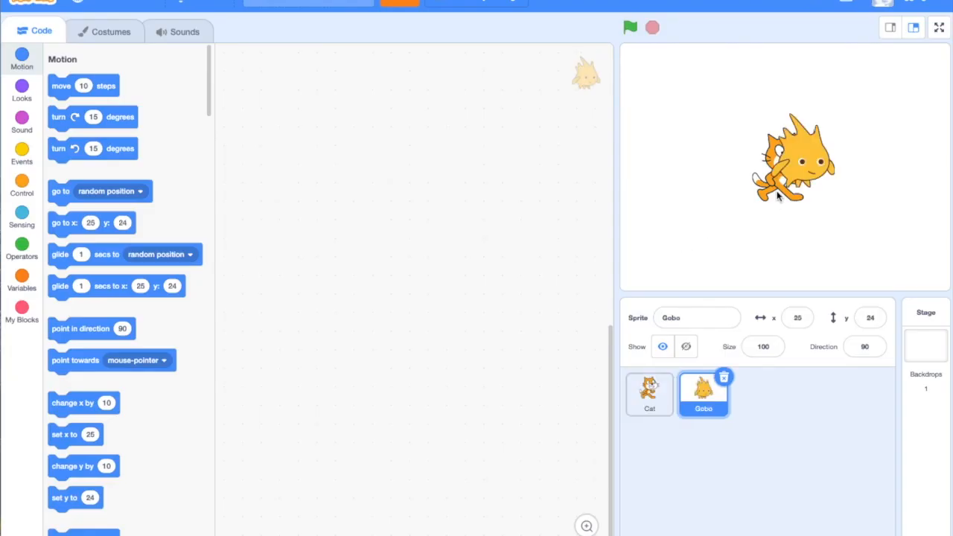
left_click(869, 532)
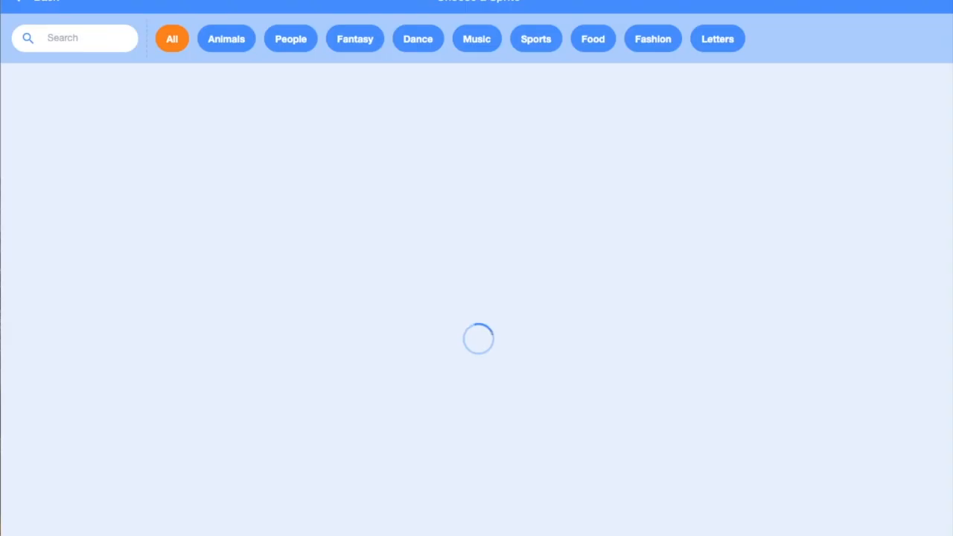
left_click(431, 374)
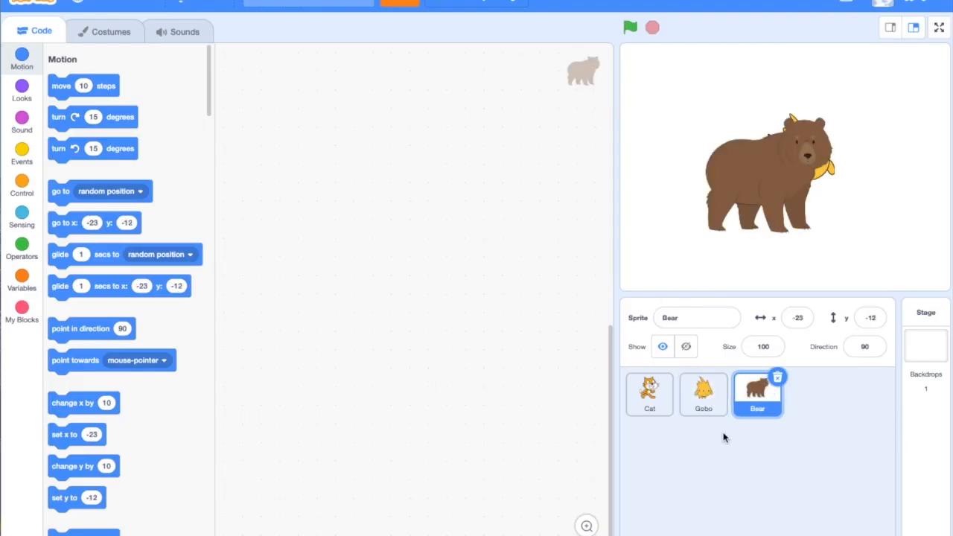
Switch between the Gobo, Cat and Bear code areas, placing a counterclockwise turn 15 degrees block in Gobo's
left_click(711, 401)
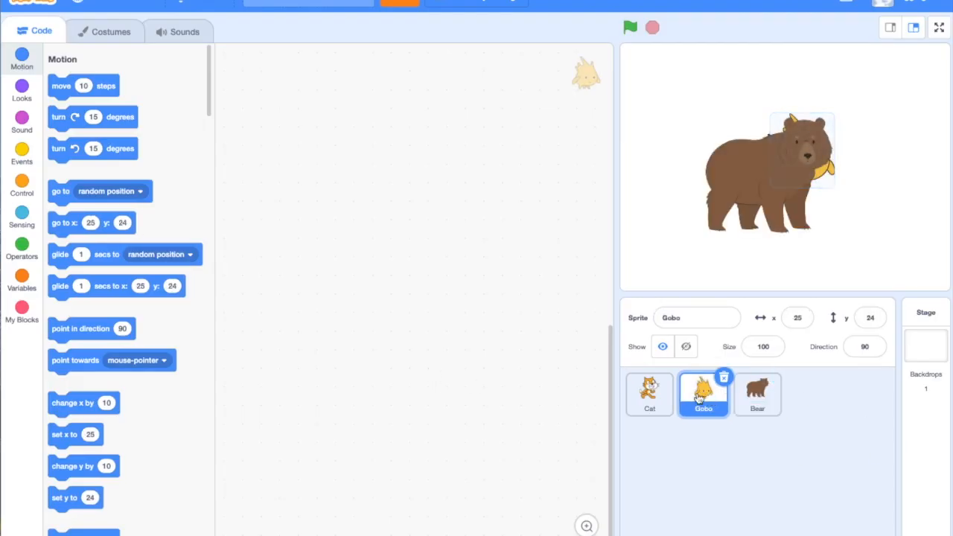
left_click(653, 398)
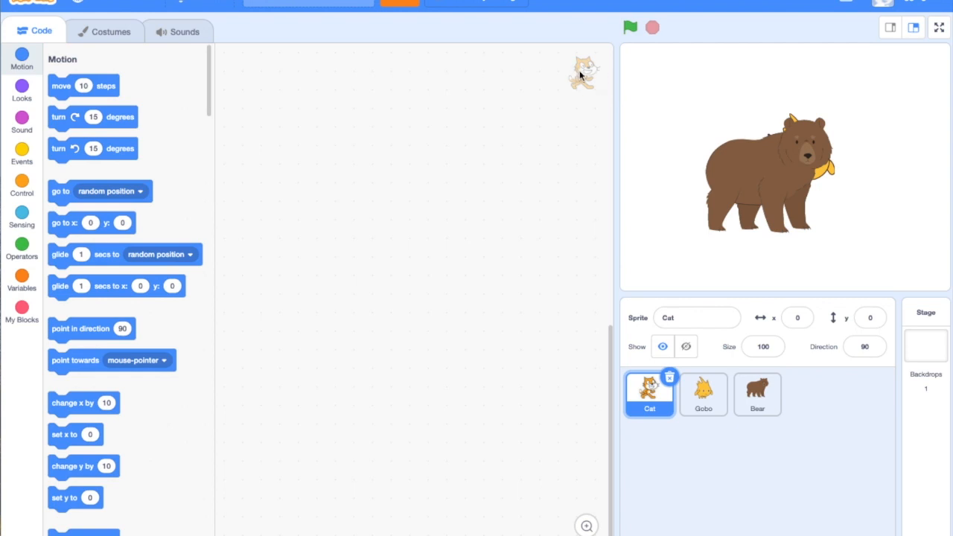
left_click(707, 399)
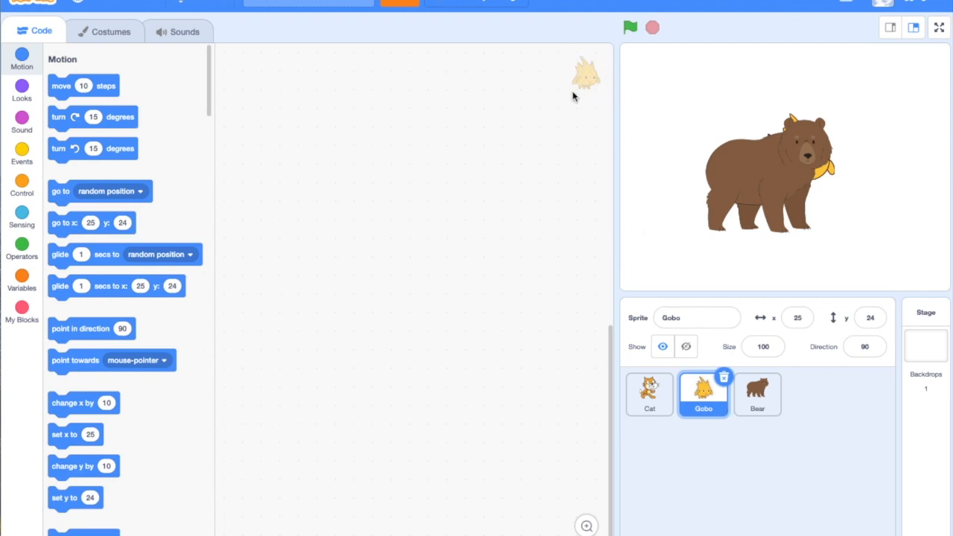
left_click_drag(68, 149, 323, 150)
left_click(758, 394)
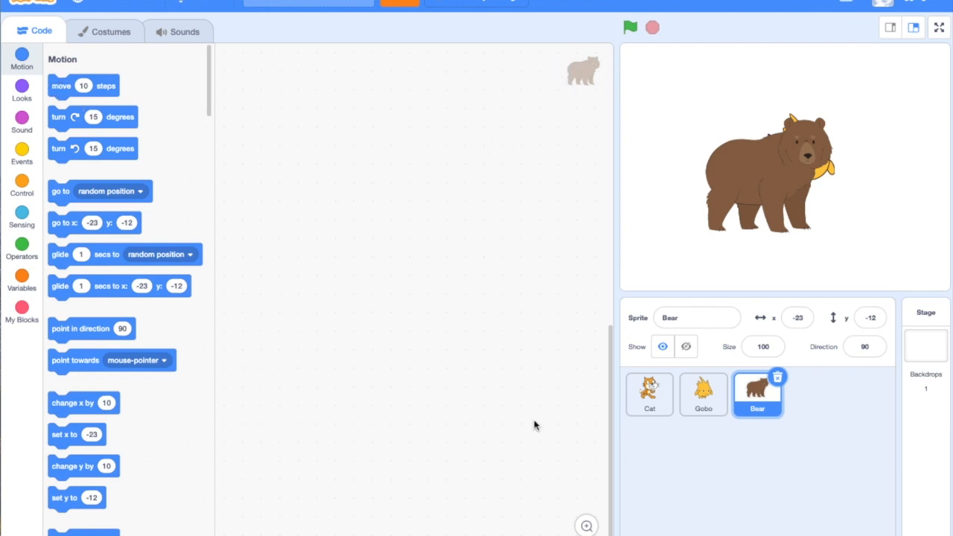
Create a new painted sprite and add the purple Sans Serif text "Hello" in the upper-left part of its costume canvas
mouse_move(869, 534)
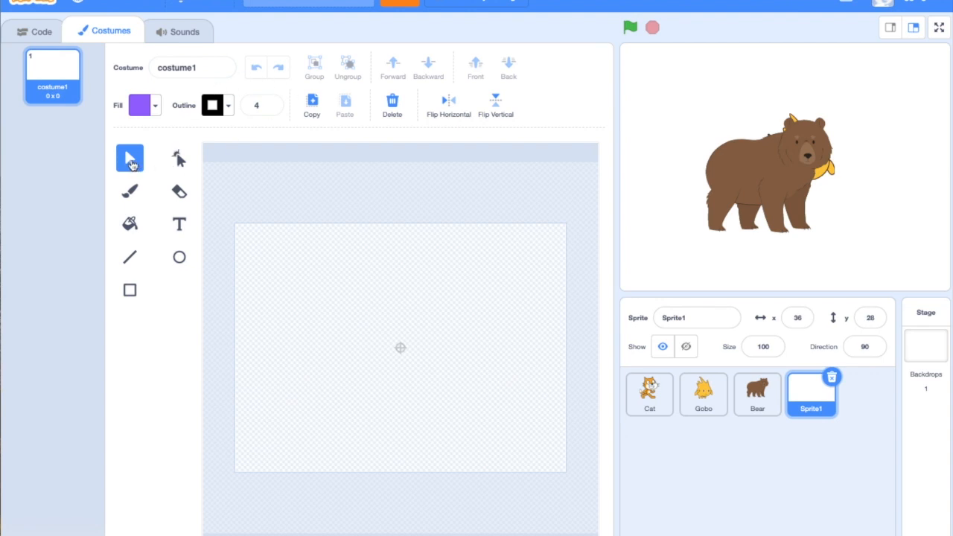
left_click(131, 188)
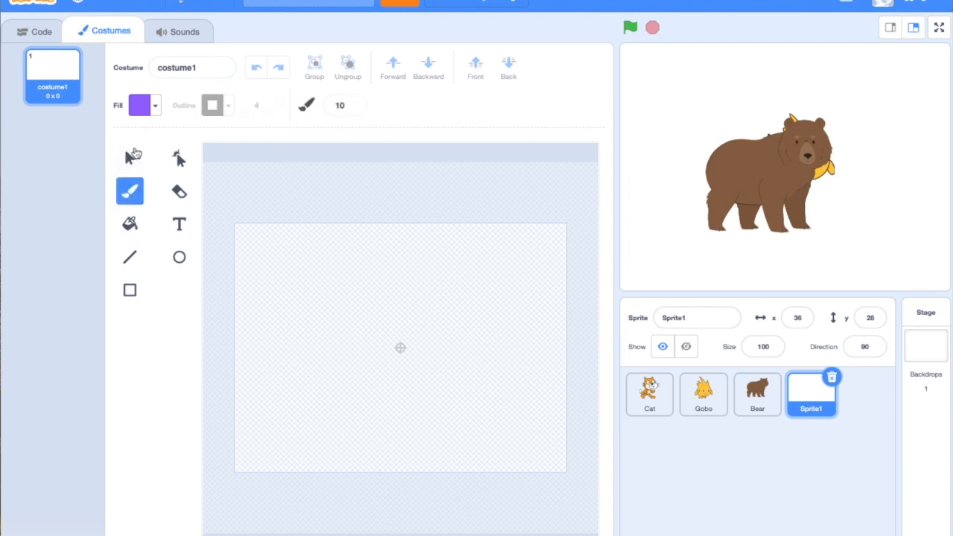
left_click(129, 157)
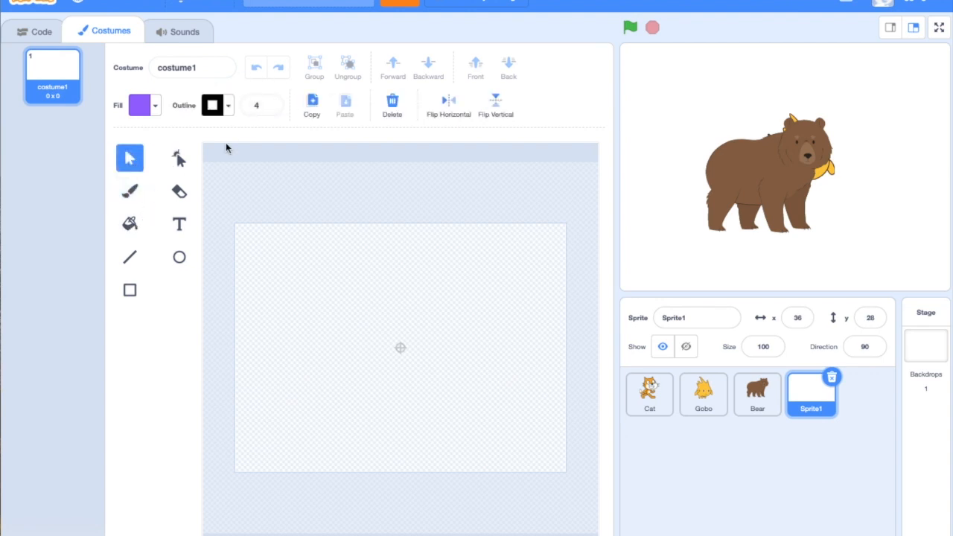
left_click(131, 189)
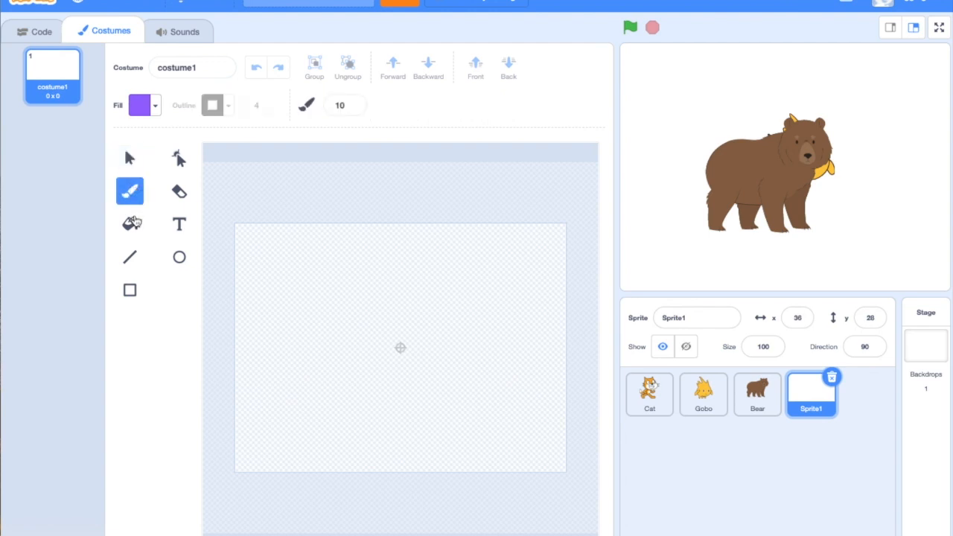
left_click(179, 223)
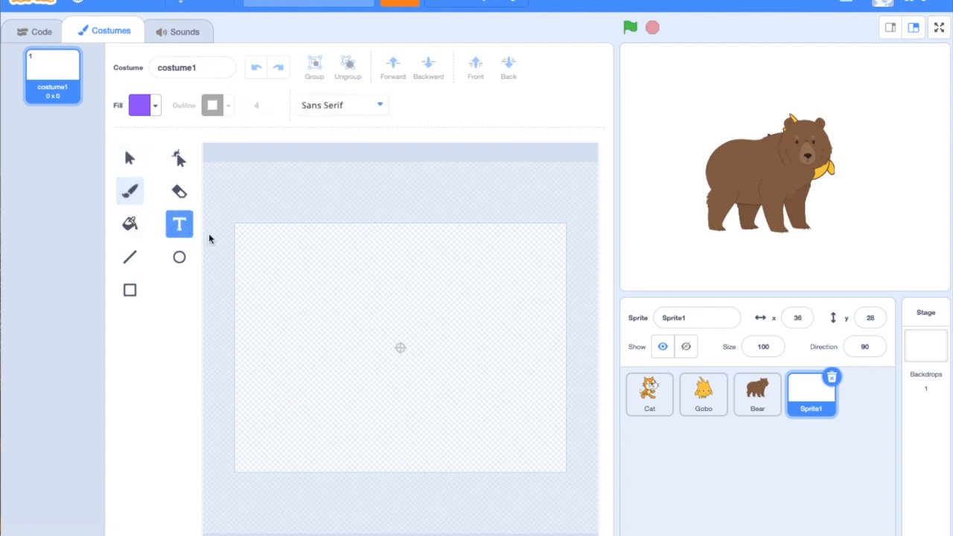
left_click(290, 253)
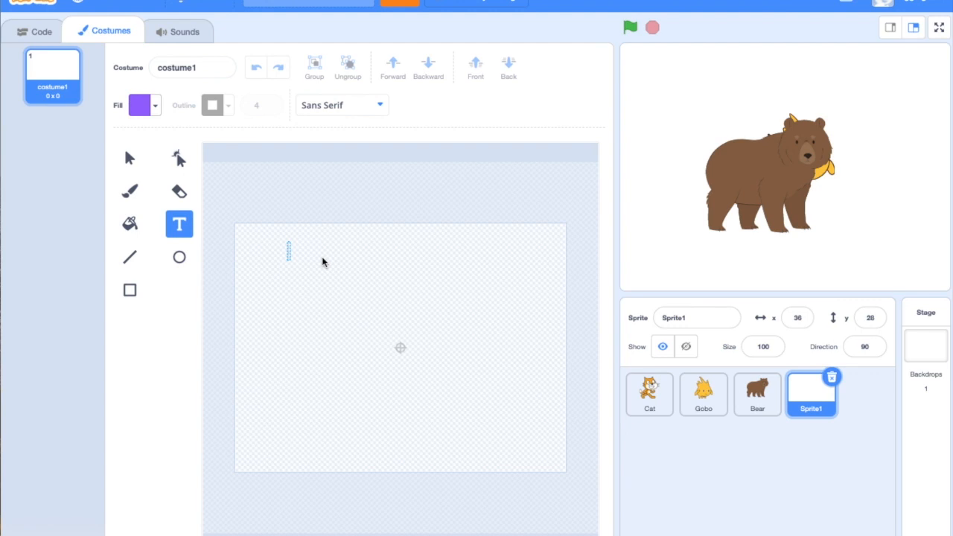
type("Hello")
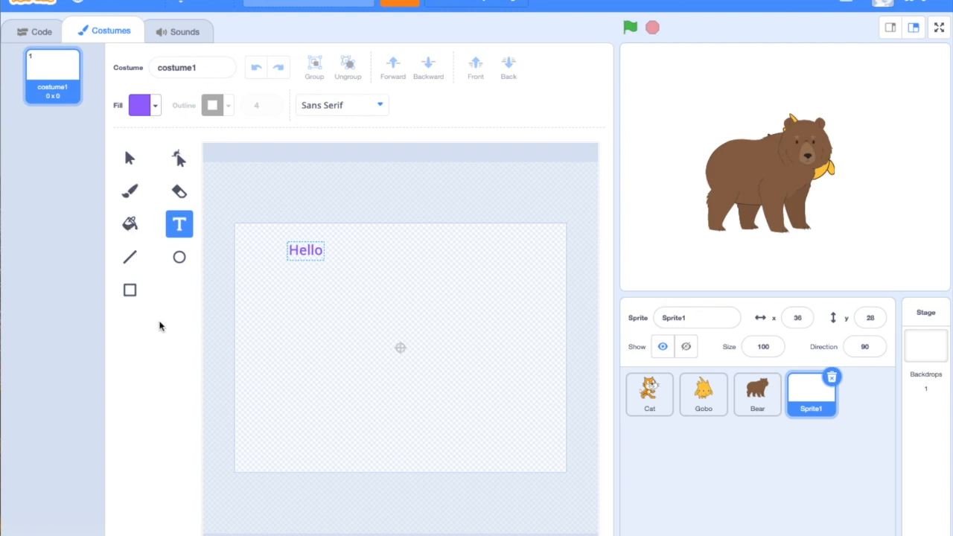
Draw a rectangle about 248 by 106 over the "Hello" text and fill it with light green
left_click(130, 289)
left_click_drag(276, 241, 447, 313)
left_click(148, 111)
left_click_drag(155, 181, 115, 179)
Move the green rectangle aside, send it backward one layer, and place it behind the "Hello" text
left_click_drag(405, 277, 451, 271)
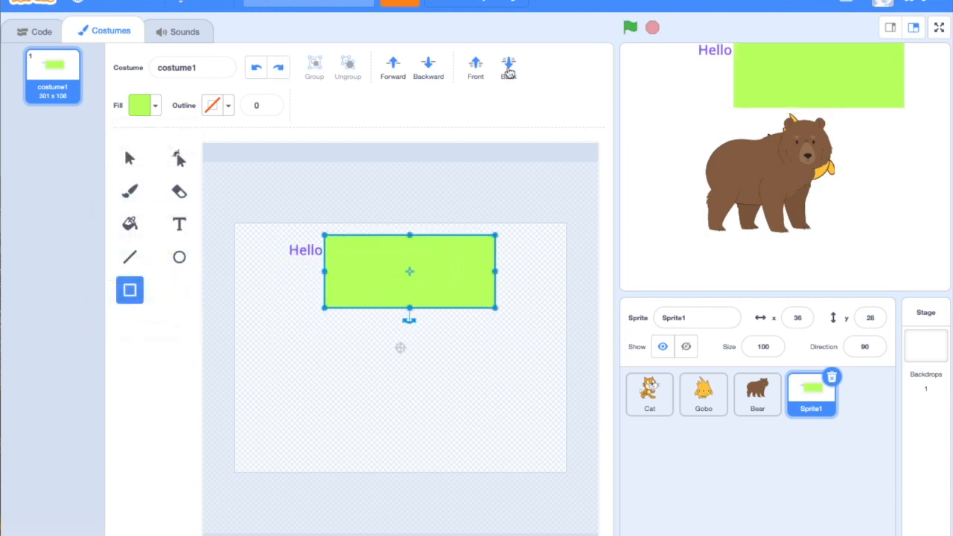
left_click(431, 67)
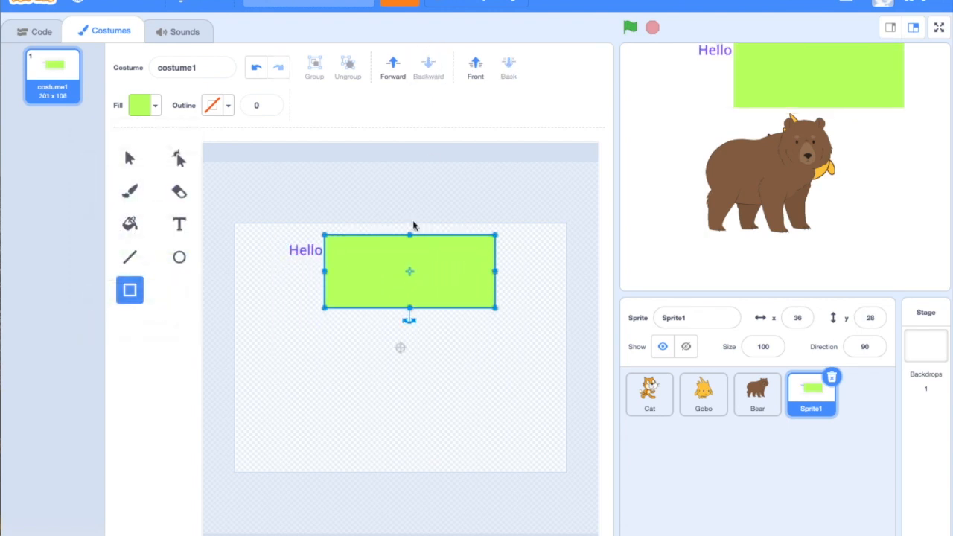
left_click_drag(437, 263, 398, 266)
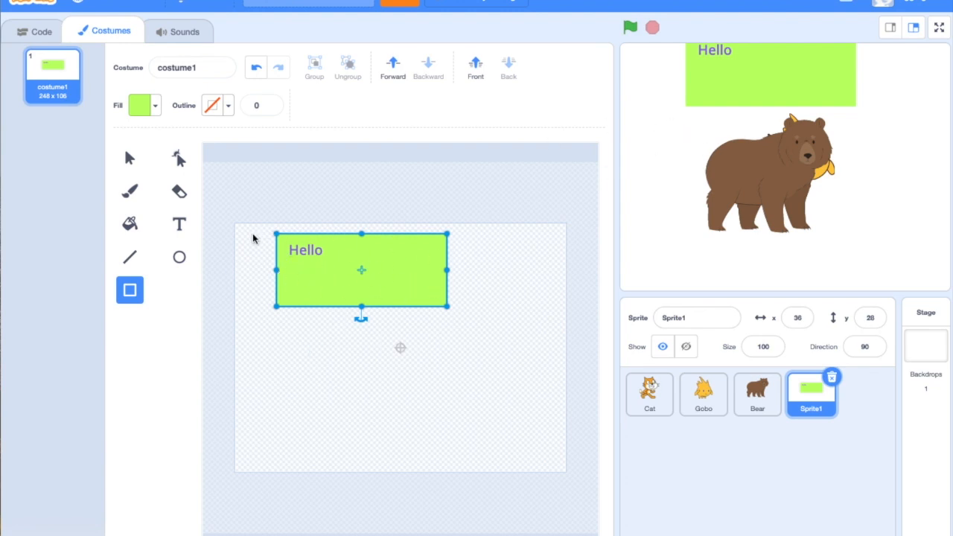
Add the blue Sans Serif text "I am excited to learn how to code" on two lines below "Hello", with fill color 59
left_click(179, 224)
left_click(305, 274)
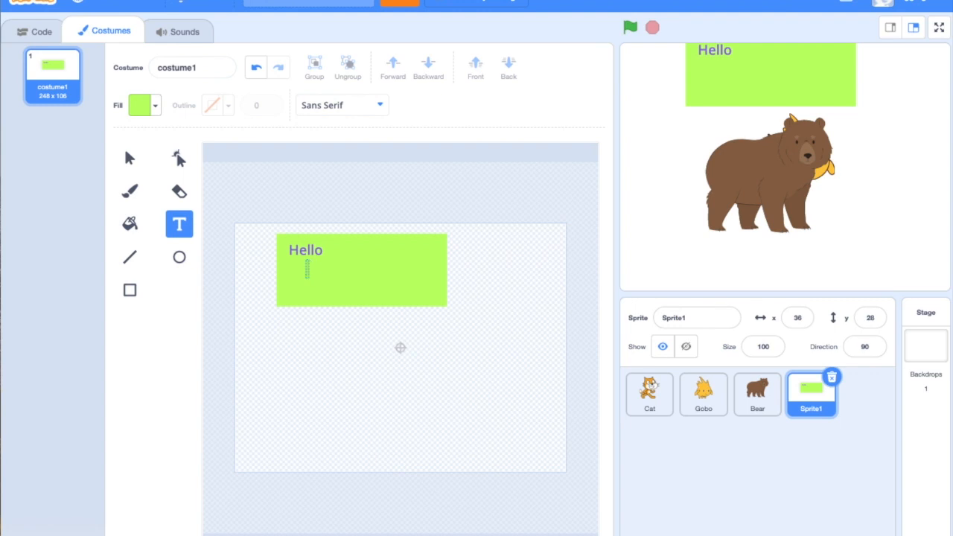
left_click(155, 105)
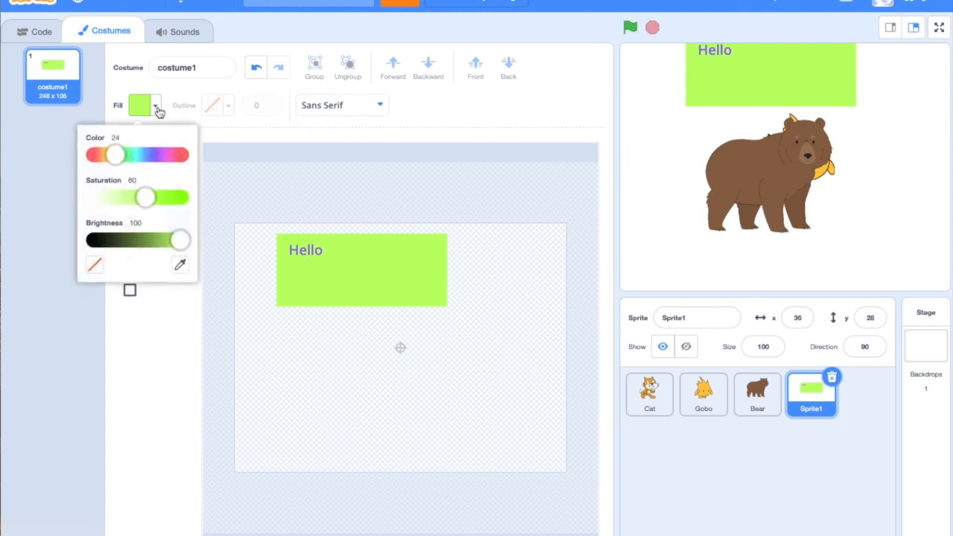
left_click_drag(115, 153, 148, 155)
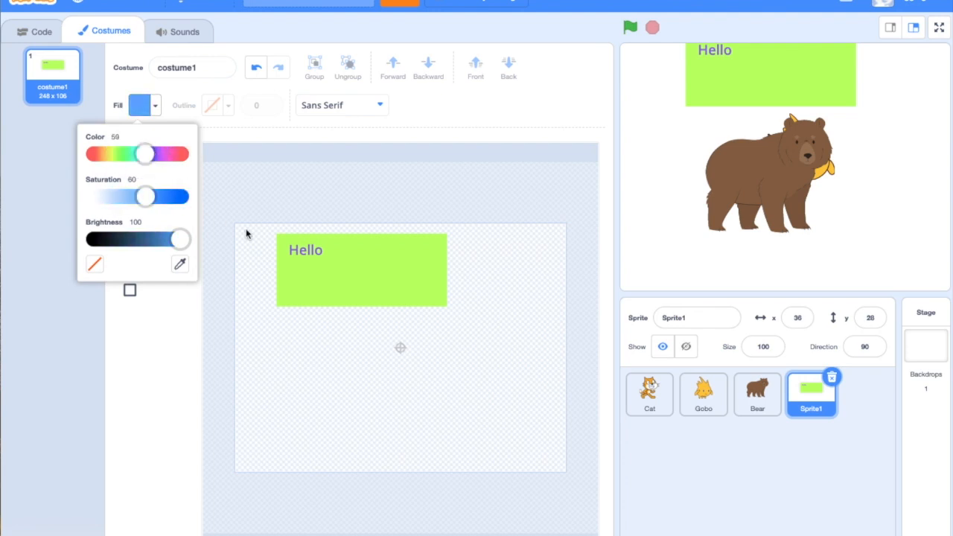
left_click(315, 268)
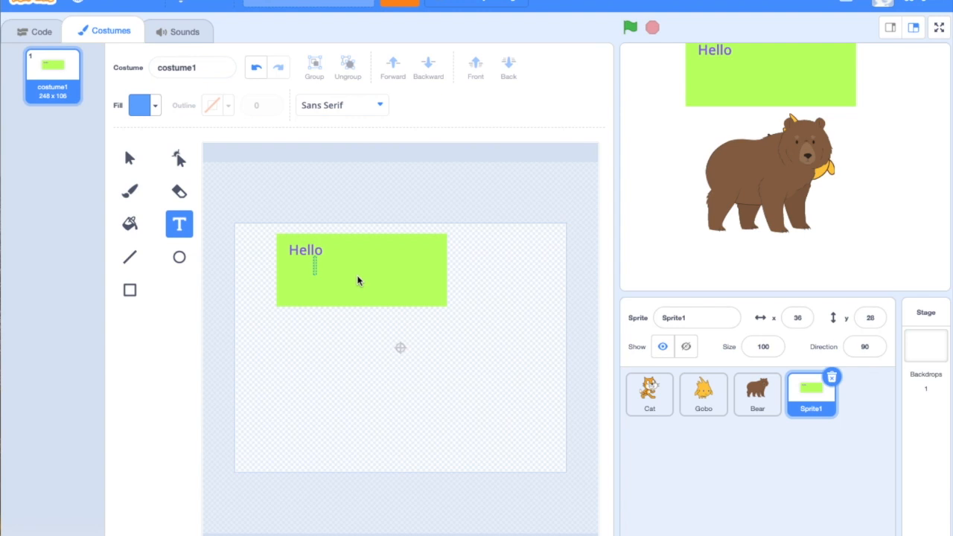
type("I am exci")
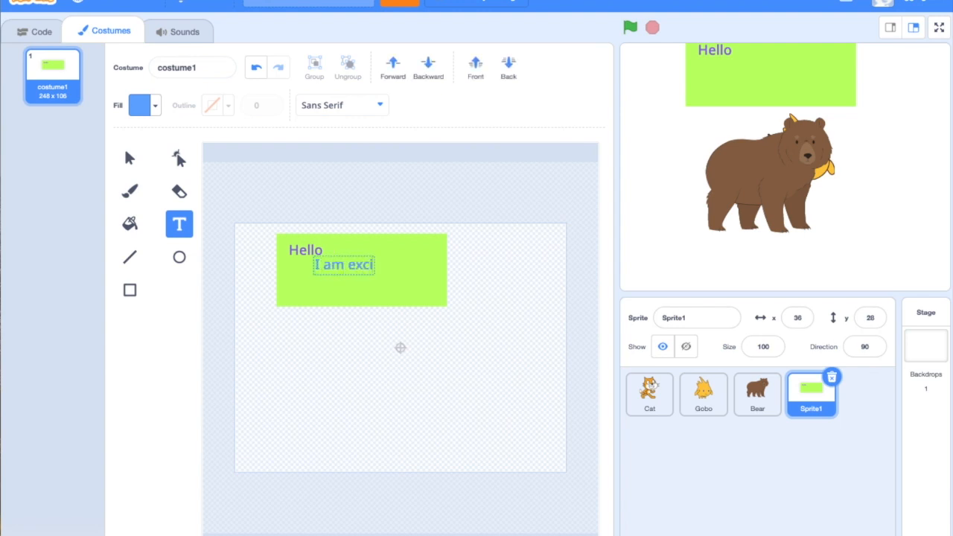
type("ted to le")
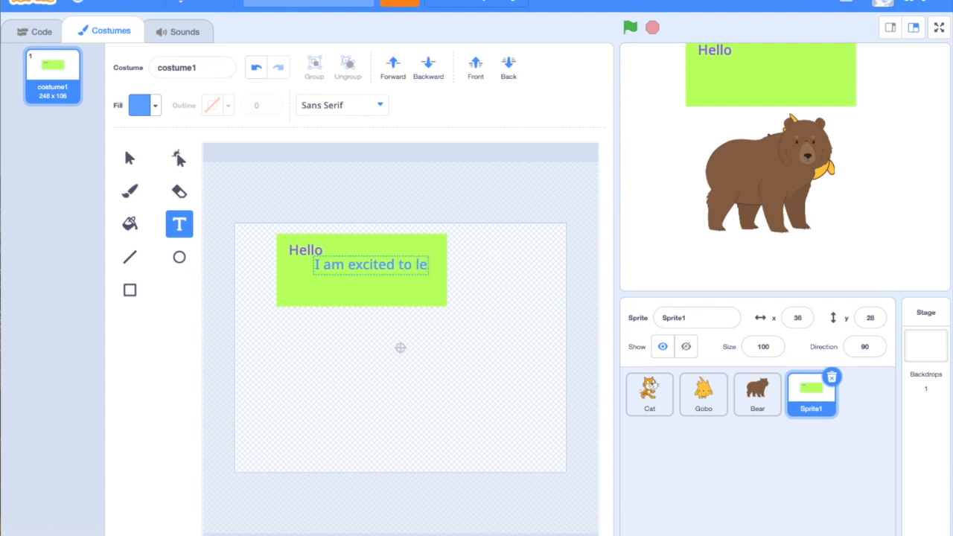
type("arn")
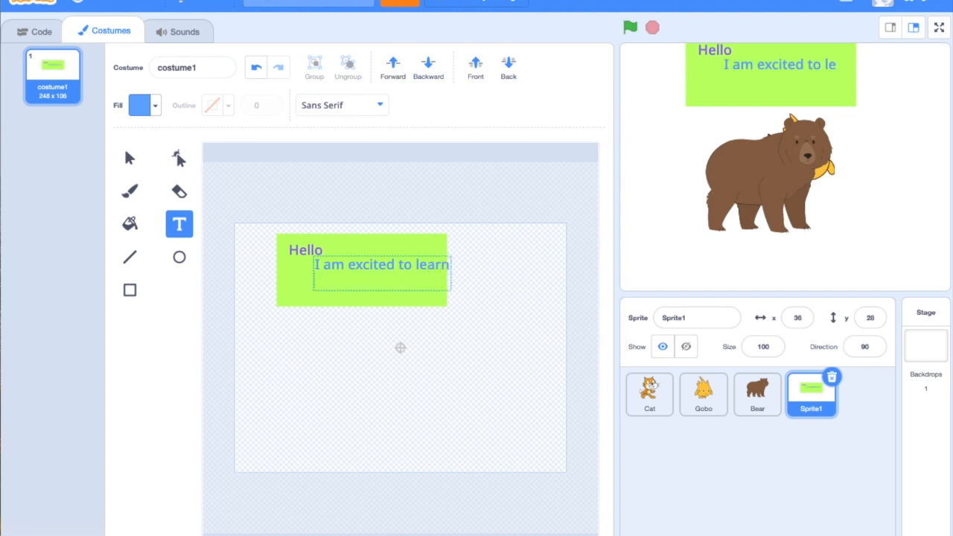
type("ahow to code")
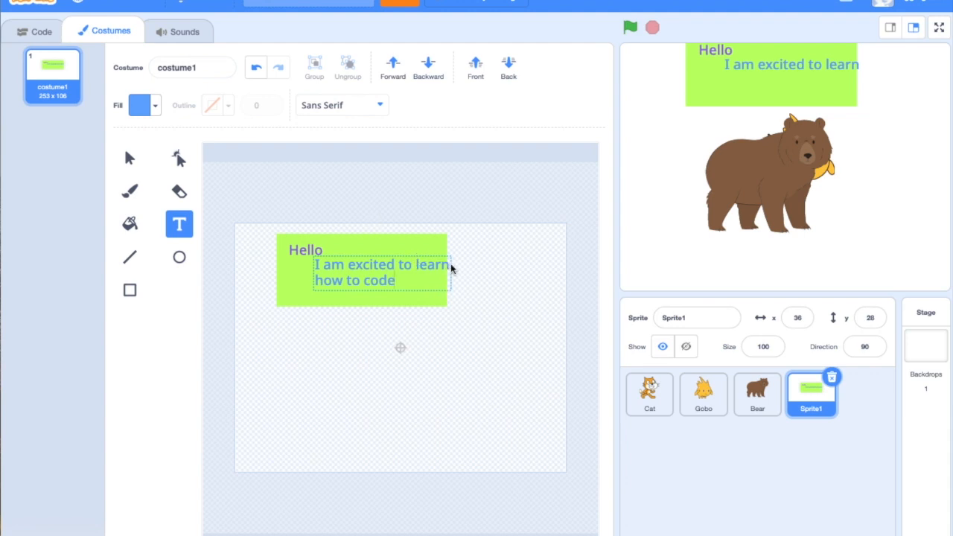
Move the blue two-line text slightly left and down so it fits inside the green rectangle
left_click(451, 269)
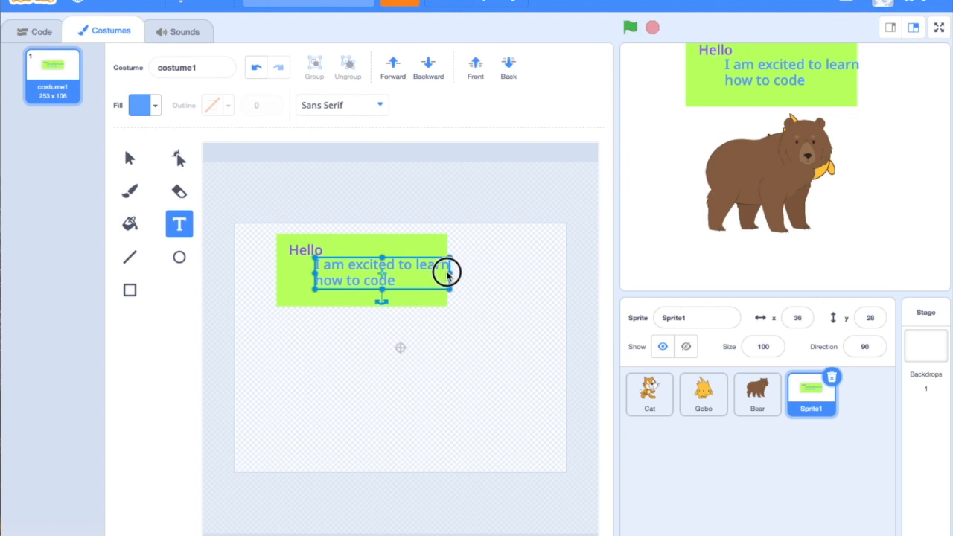
left_click(380, 264)
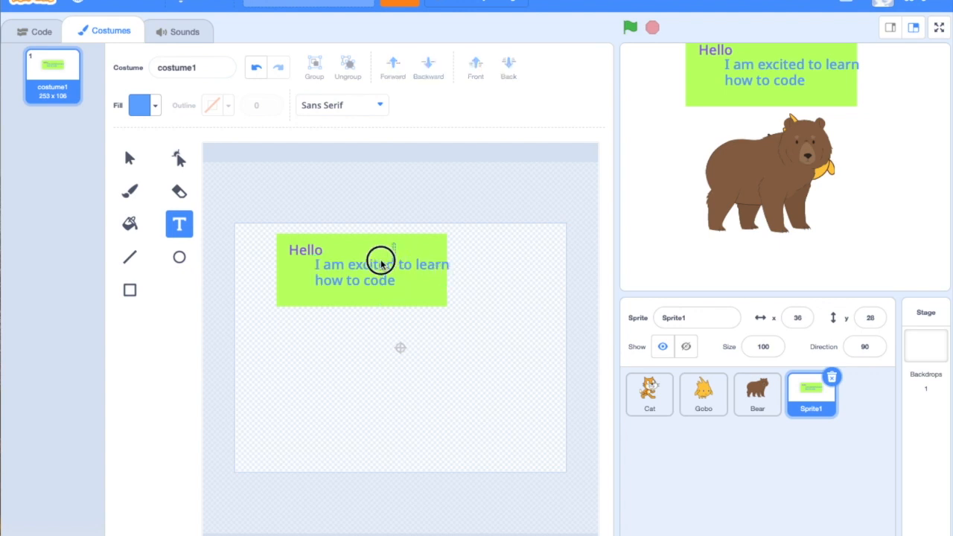
left_click(417, 296)
left_click_drag(383, 277, 366, 279)
left_click(447, 333)
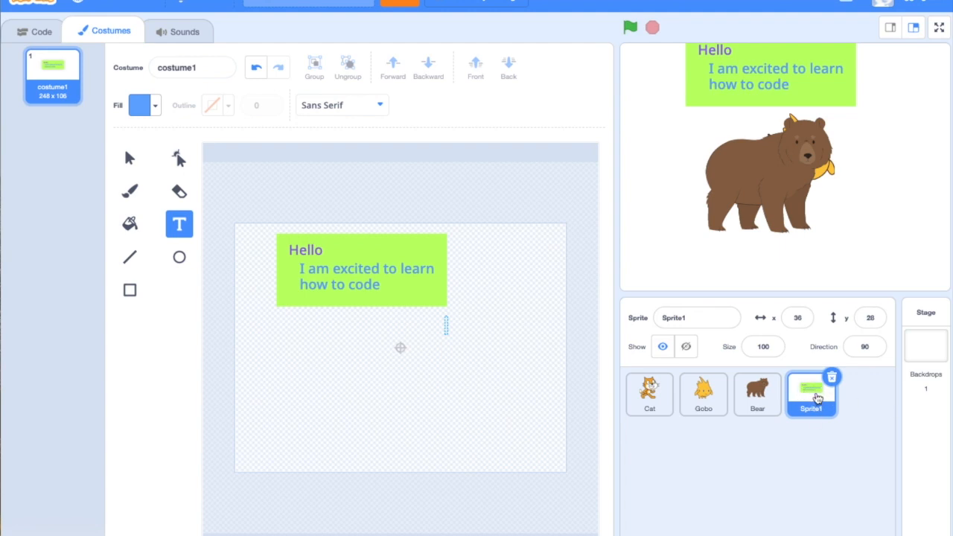
Check the sprite's empty code area, return to its costume, draw a blue oval below the green rectangle and delete it
left_click(31, 39)
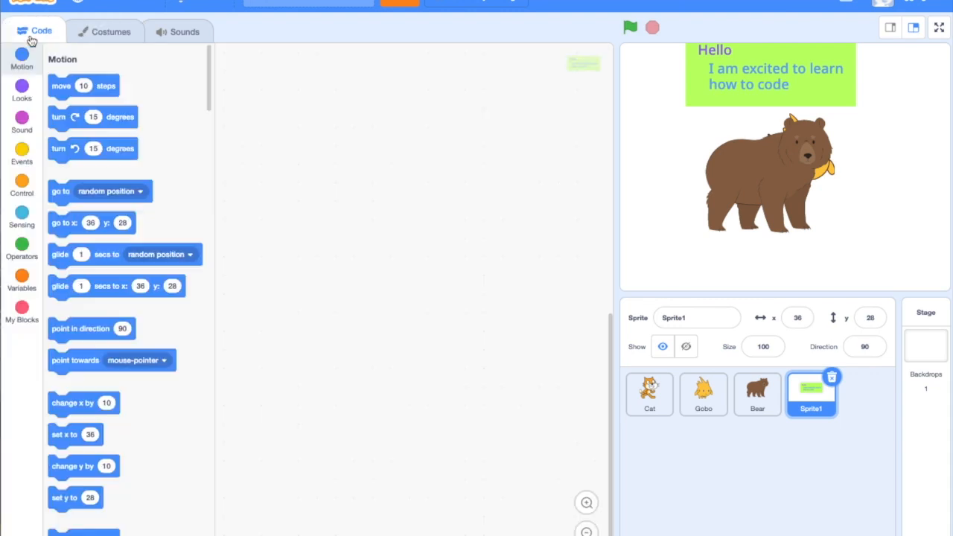
left_click(105, 35)
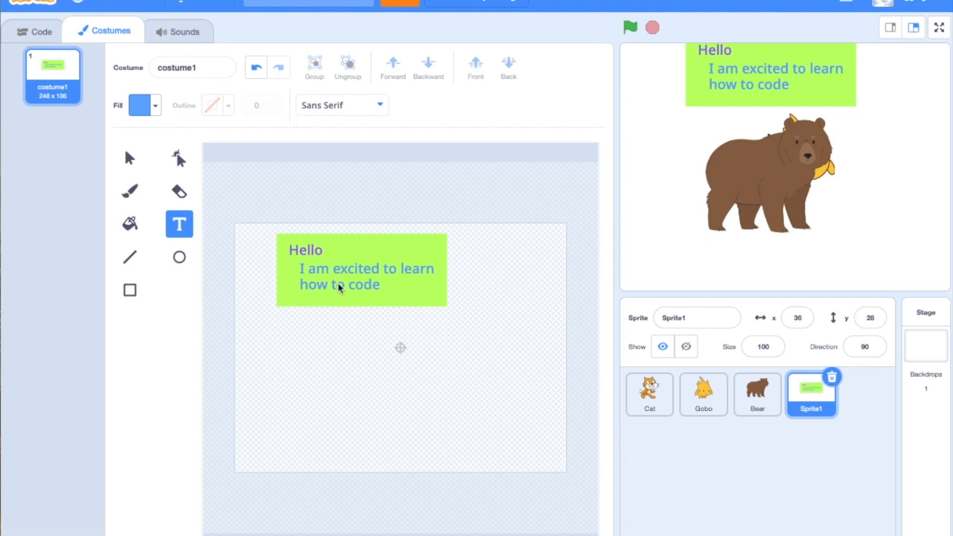
left_click(180, 261)
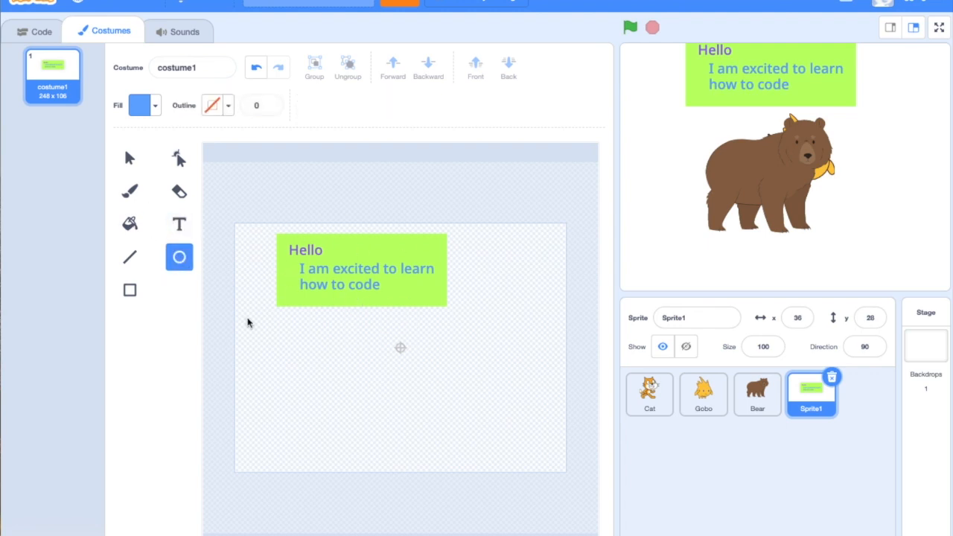
left_click_drag(287, 359, 345, 392)
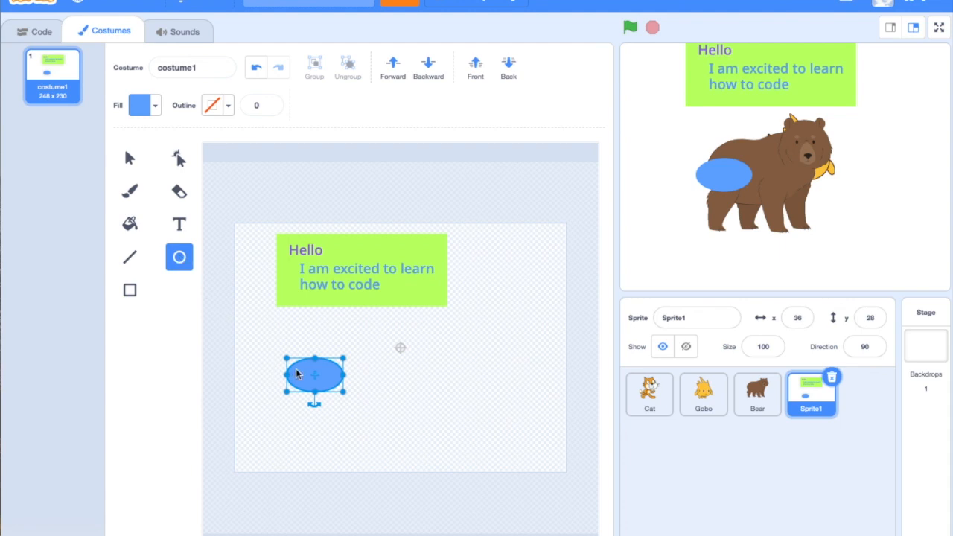
key("Delete")
Draw a black diagonal line of width 1 below the green rectangle and undo it
left_click(130, 289)
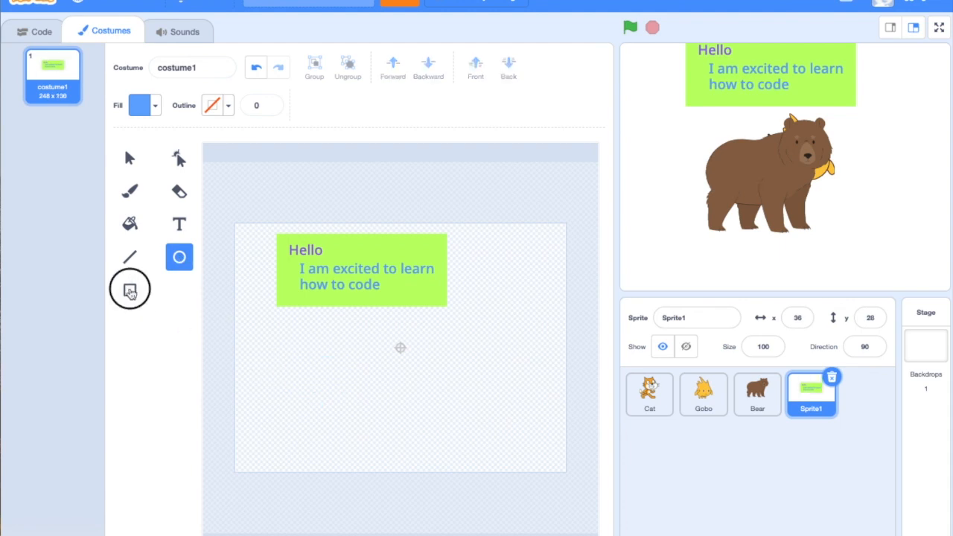
left_click(129, 257)
left_click_drag(297, 347, 436, 423)
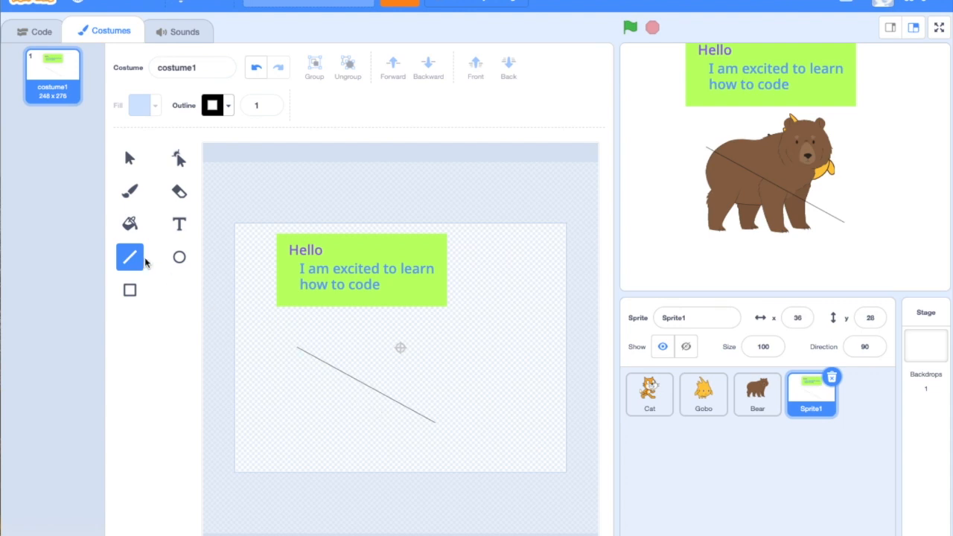
left_click_drag(332, 367, 286, 371)
left_click(257, 69)
left_click(257, 69)
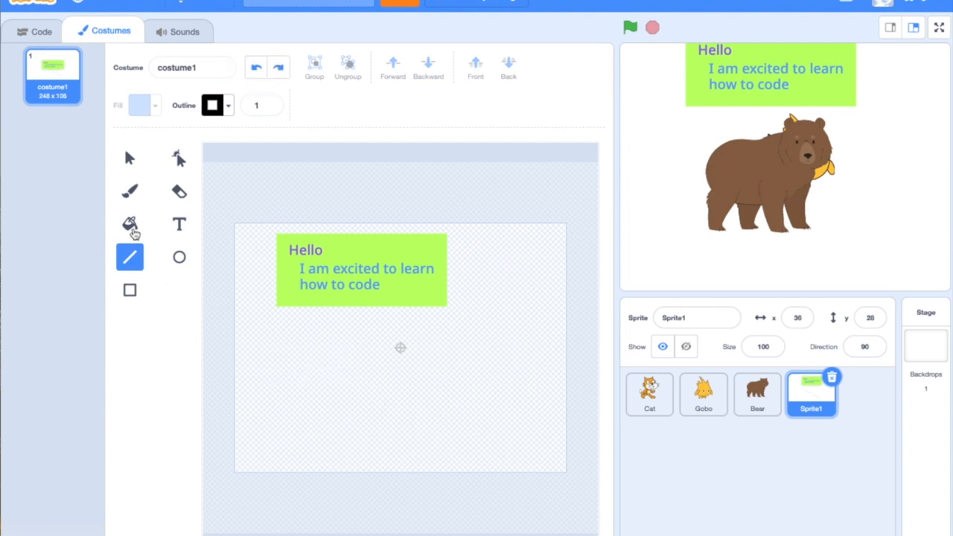
Paint a blue freehand heart outline below the green rectangle with the Brush at size 10
left_click(131, 227)
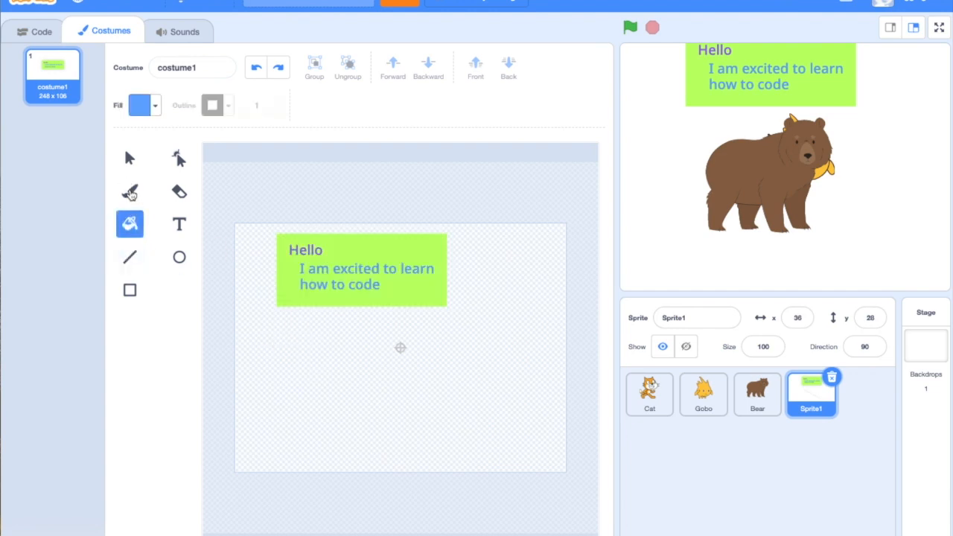
left_click(130, 191)
mouse_move(335, 376)
left_mouse_down()
mouse_move(313, 355)
mouse_move(380, 440)
left_mouse_up()
mouse_move(336, 378)
left_mouse_down()
mouse_move(399, 387)
mouse_move(355, 430)
left_mouse_up()
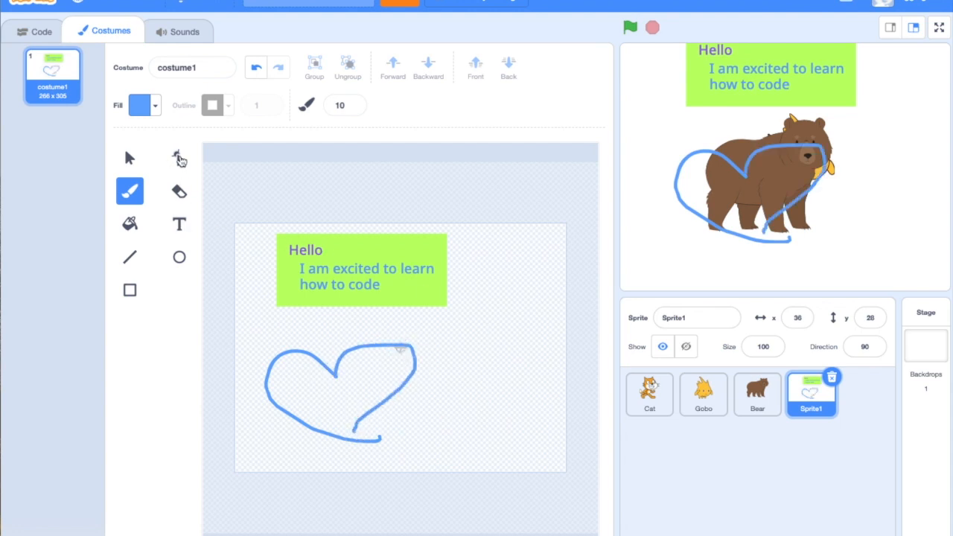
Reshape the heart's left side by moving several of its outline points, and delete the whole drawing
left_click(180, 159)
mouse_move(342, 377)
left_mouse_down()
mouse_move(350, 397)
mouse_move(334, 350)
mouse_move(271, 347)
mouse_move(257, 328)
left_mouse_up()
left_click(291, 327)
left_click_drag(272, 377, 308, 415)
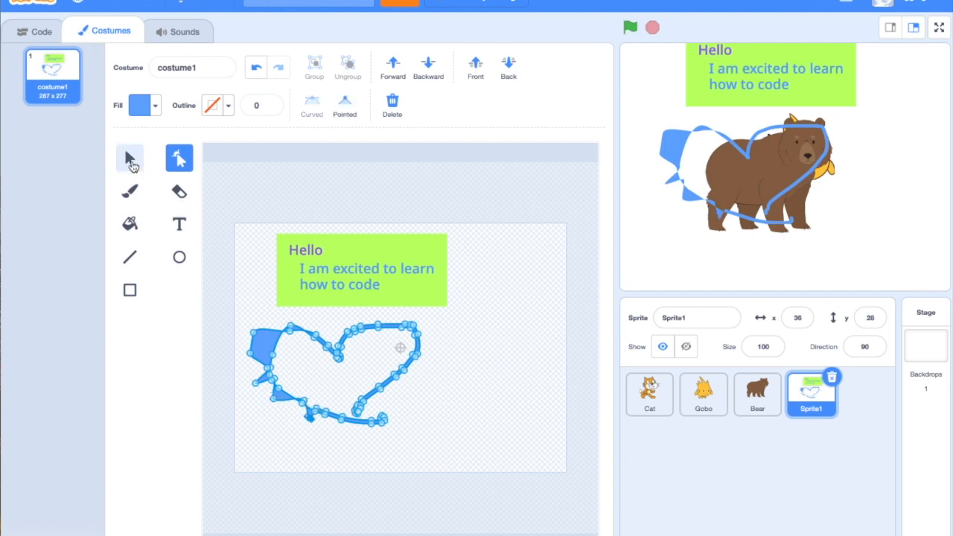
left_click(129, 158)
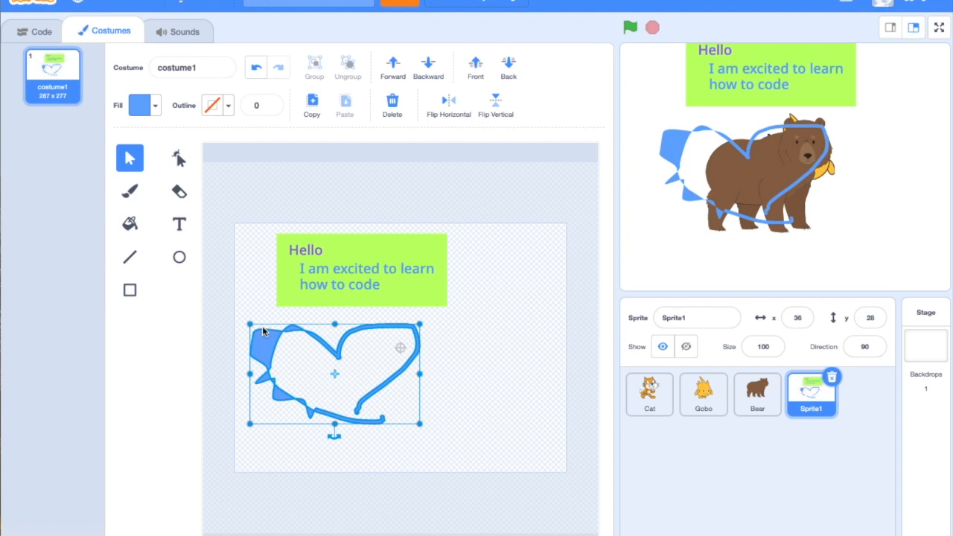
key("Delete")
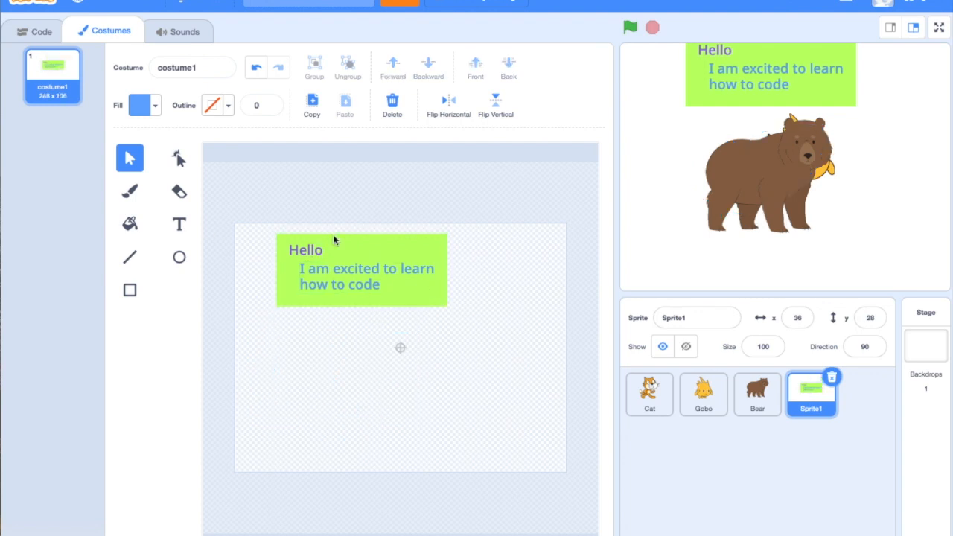
Rename the costume to "Hello Box" and move its sprite on the stage to about x -44, y -3
left_click(205, 67)
type("Hello Box")
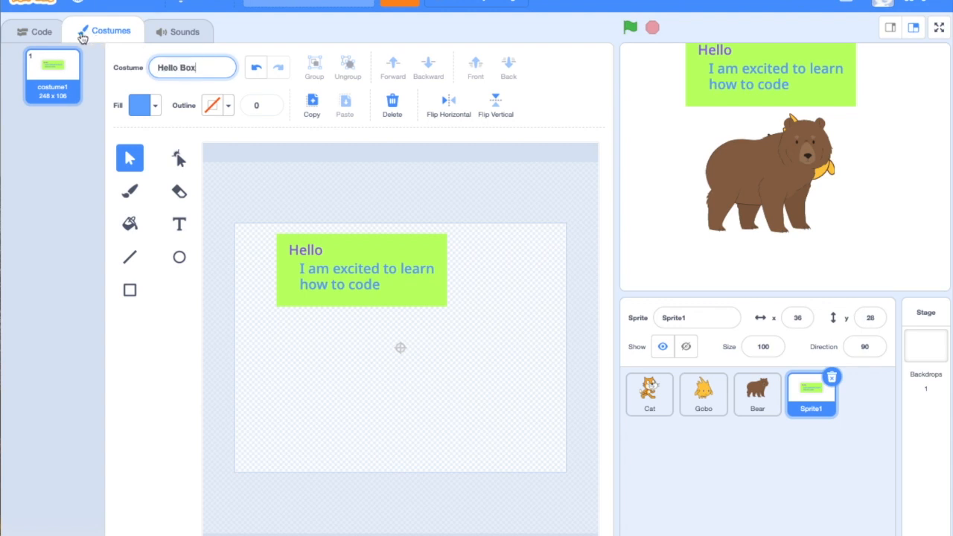
left_click(39, 33)
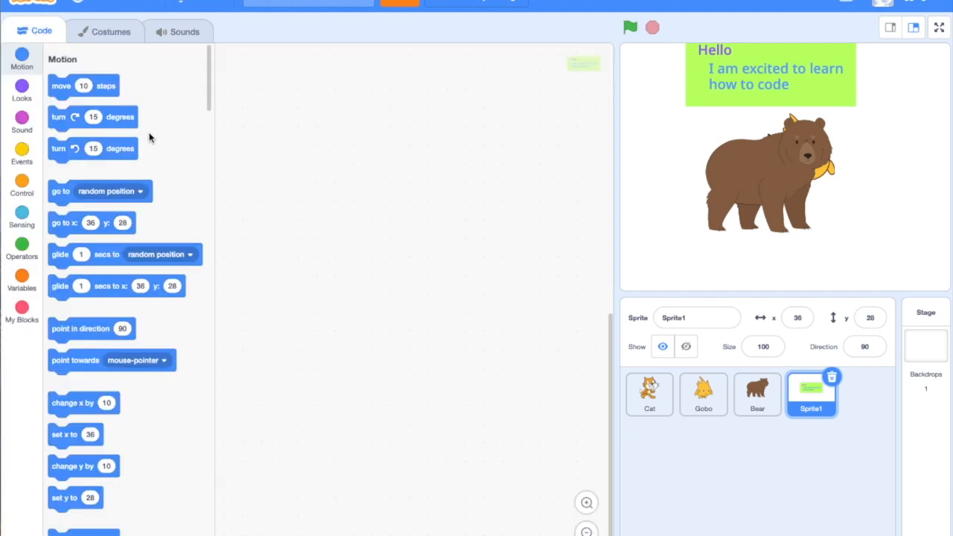
left_click_drag(788, 71, 722, 68)
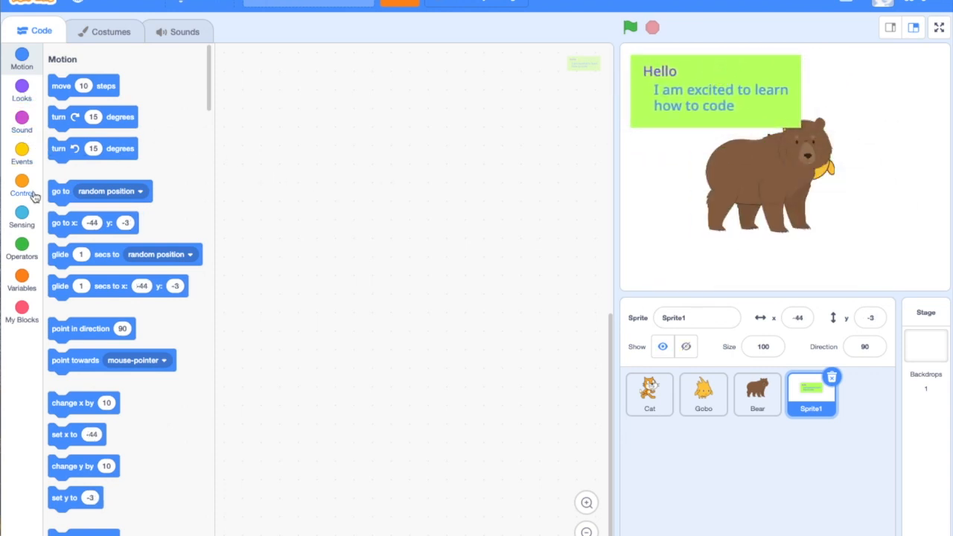
Build a script for Sprite1 that runs a show block when the green flag is clicked
left_click(23, 152)
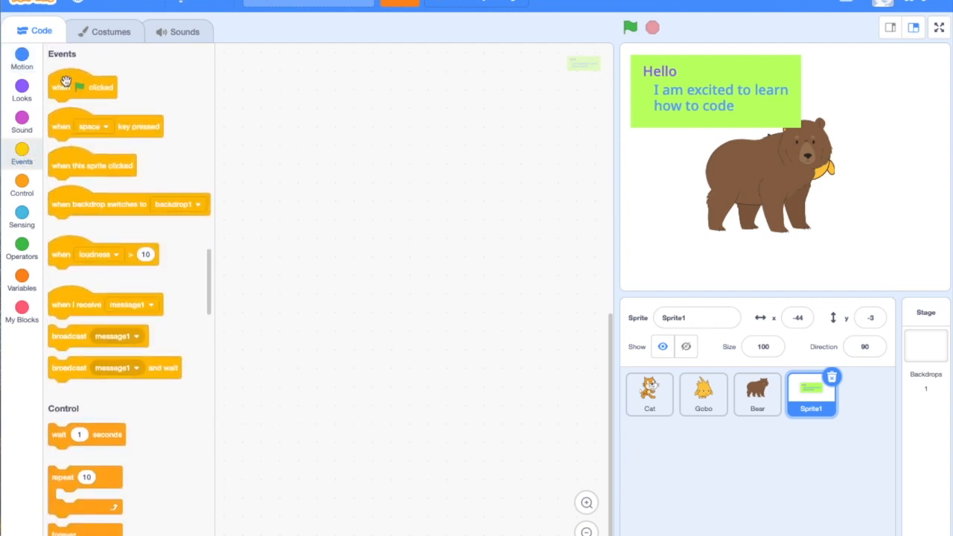
left_click_drag(61, 85, 306, 116)
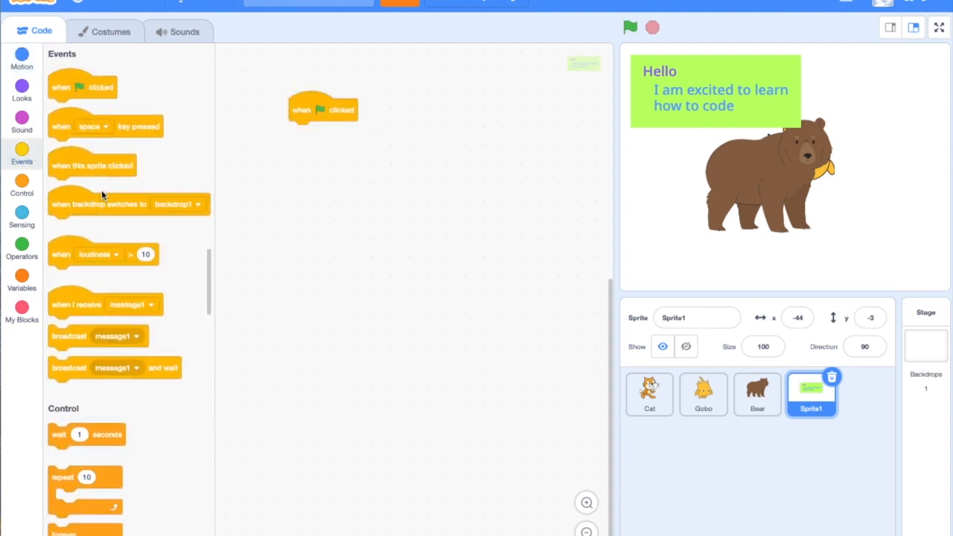
scroll(85, 147, "up", 8)
scroll(85, 147, "up", 1)
left_click_drag(63, 80, 307, 132)
Hide Sprite1 and spread the characters out on the stage, with the Bear at about x 119, y -34 and the Cat at about x -158, y -10
left_click(686, 347)
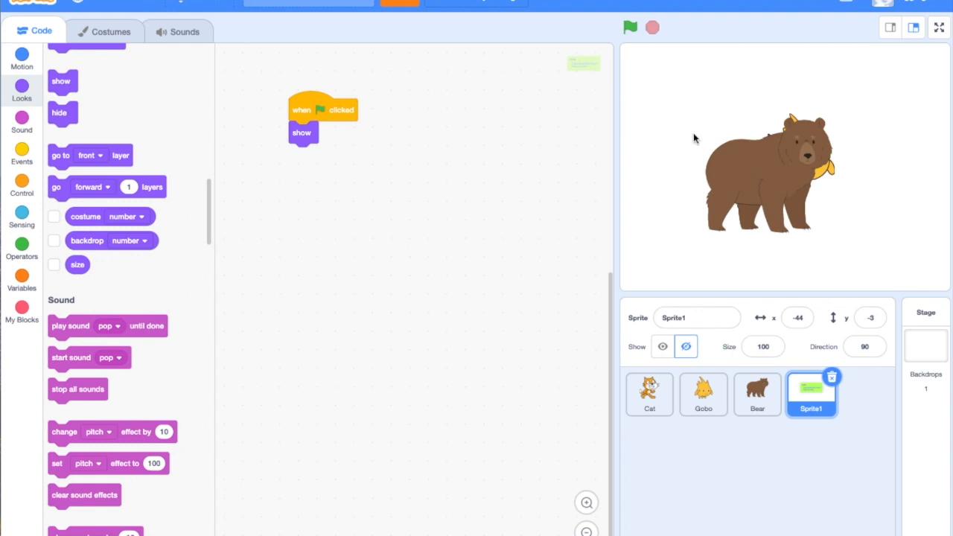
left_click_drag(743, 165, 843, 178)
left_click_drag(798, 153, 685, 162)
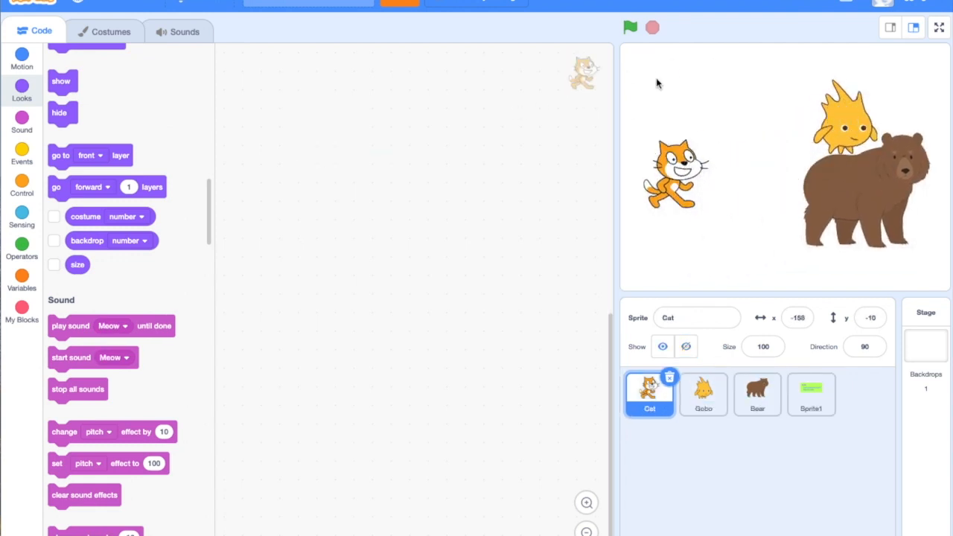
Run the project with the green flag, compare the Bear's and Sprite1's code areas, and leave Sprite1 selected
left_click(630, 29)
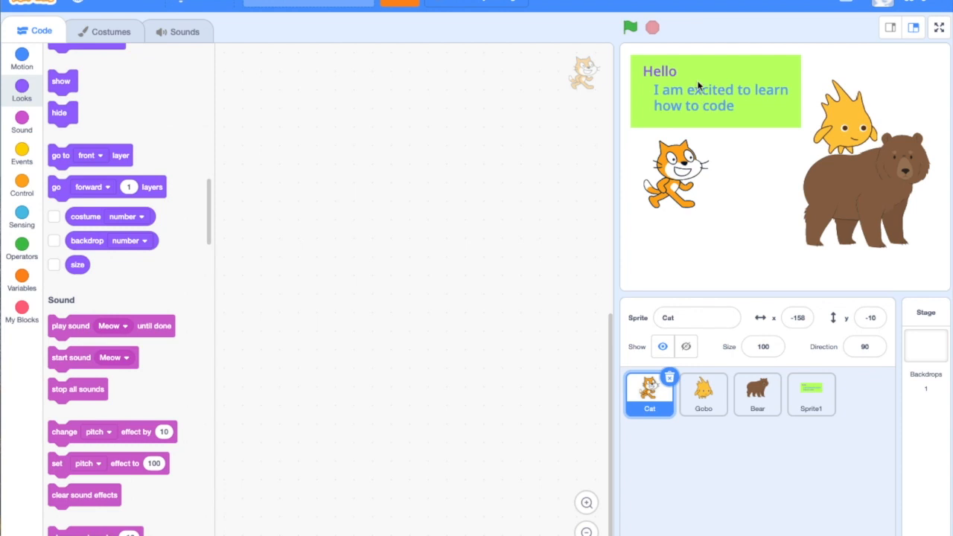
left_click(813, 393)
left_click(758, 393)
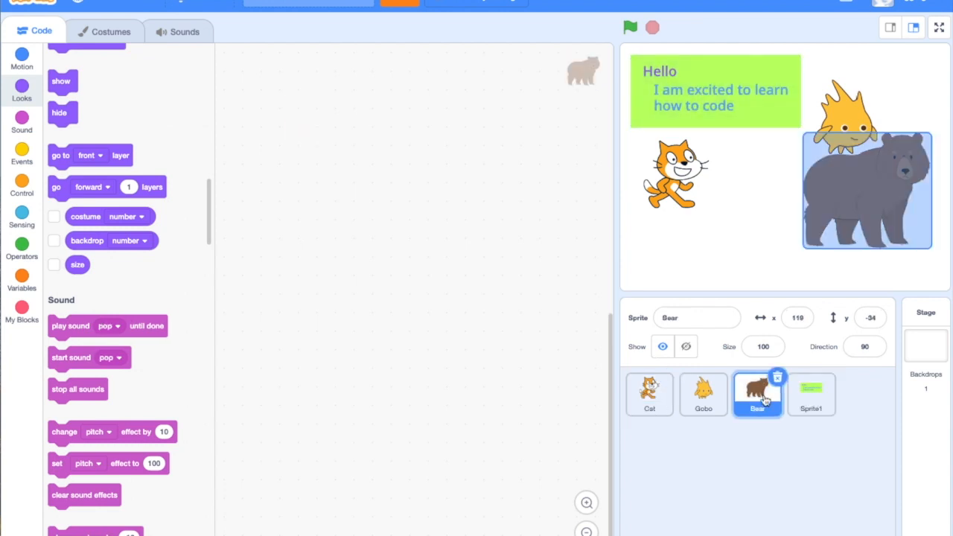
left_click(817, 405)
Save the green alien clipart with pink antennae from the image results to the Desktop as Alien.jpeg
mouse_move(869, 527)
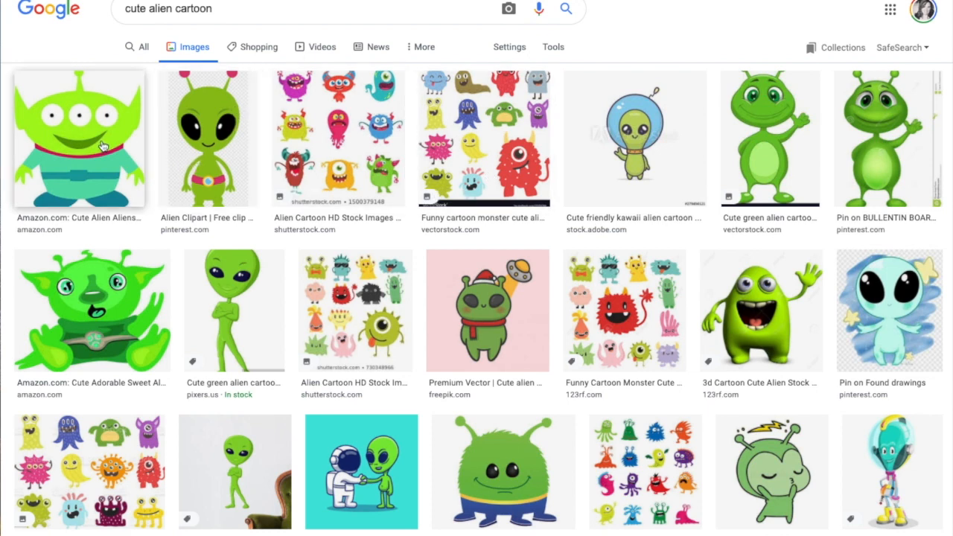
right_click(226, 157)
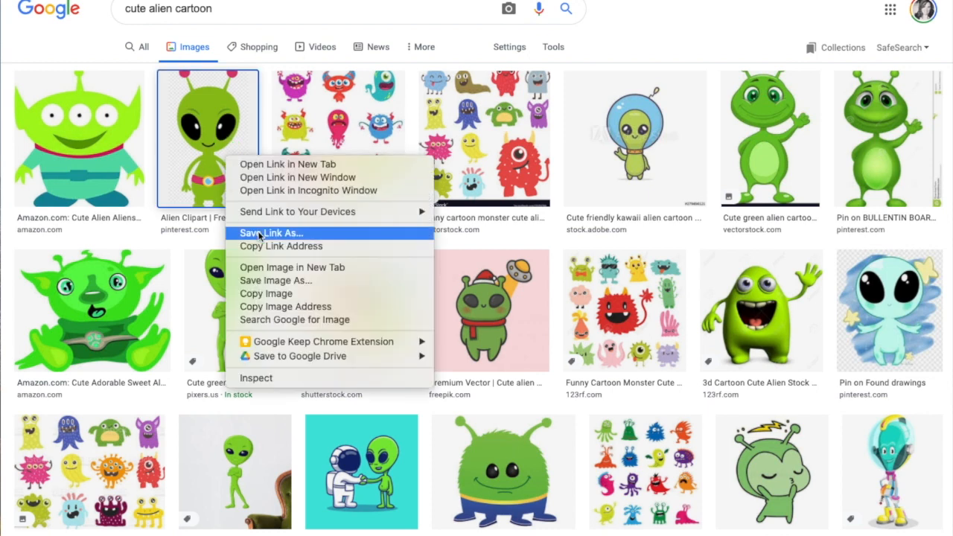
left_click(285, 282)
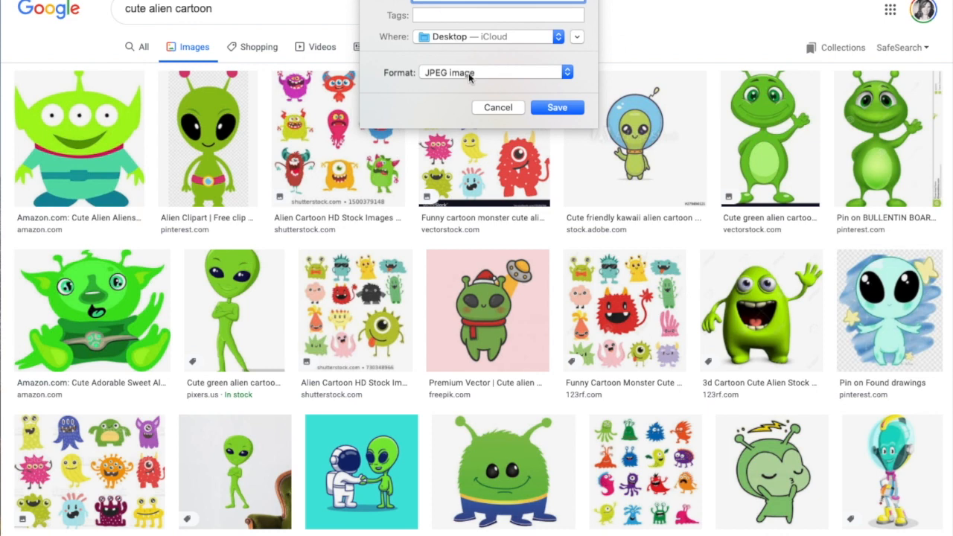
left_click(556, 108)
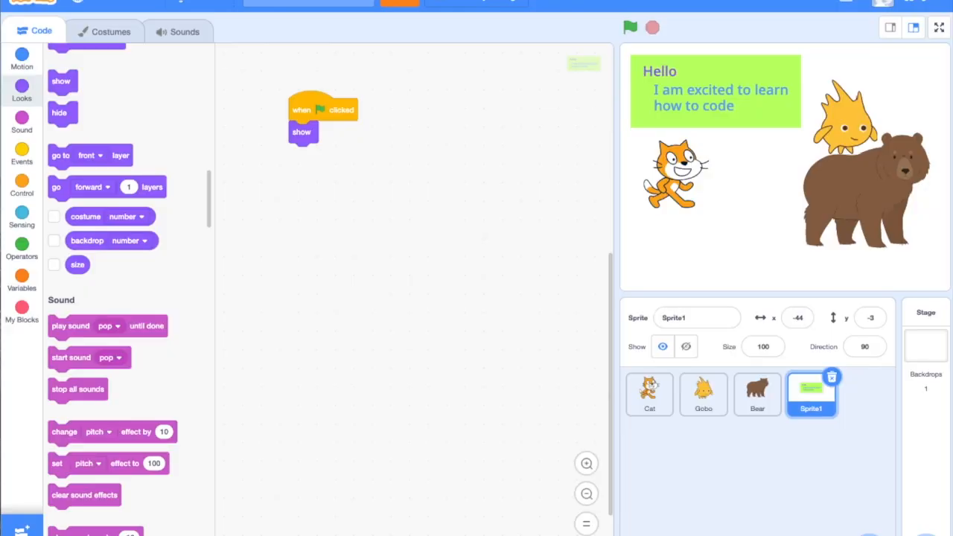
Switch back to Scratch and upload Alien.jpeg from the Desktop as a new sprite
mouse_move(869, 522)
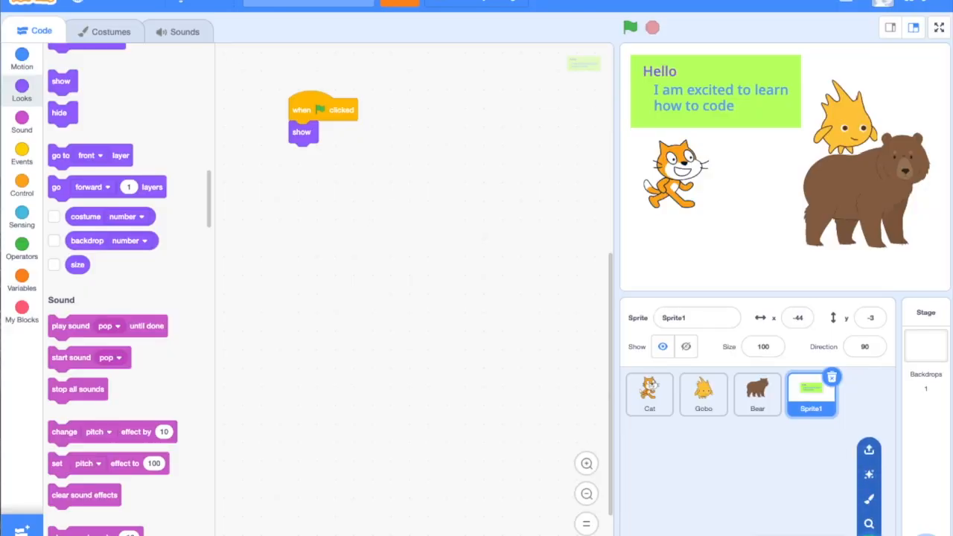
left_click(871, 452)
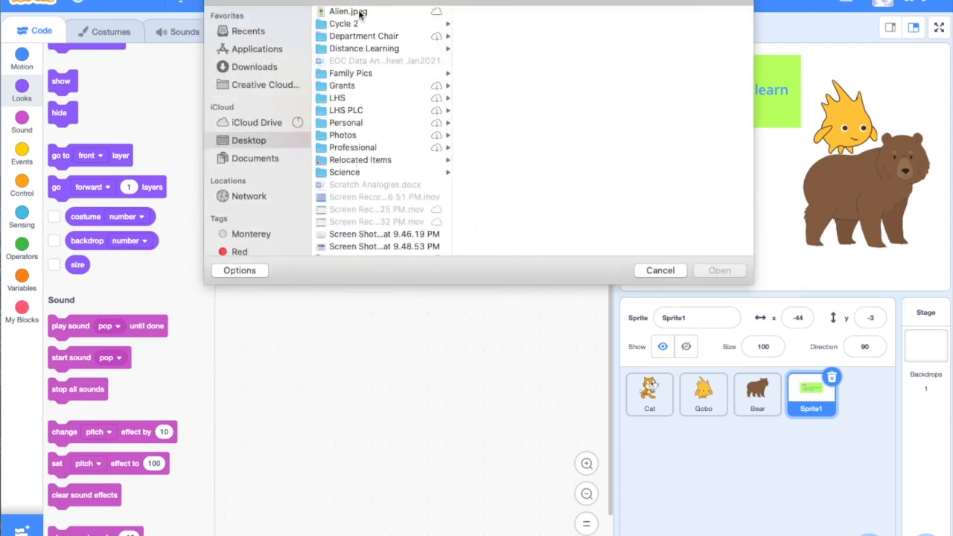
left_click(350, 12)
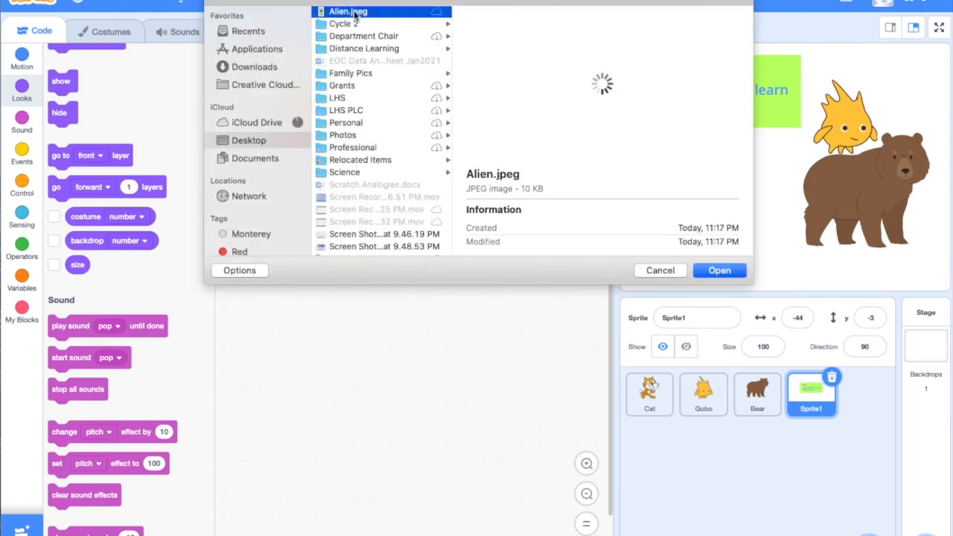
left_click(719, 271)
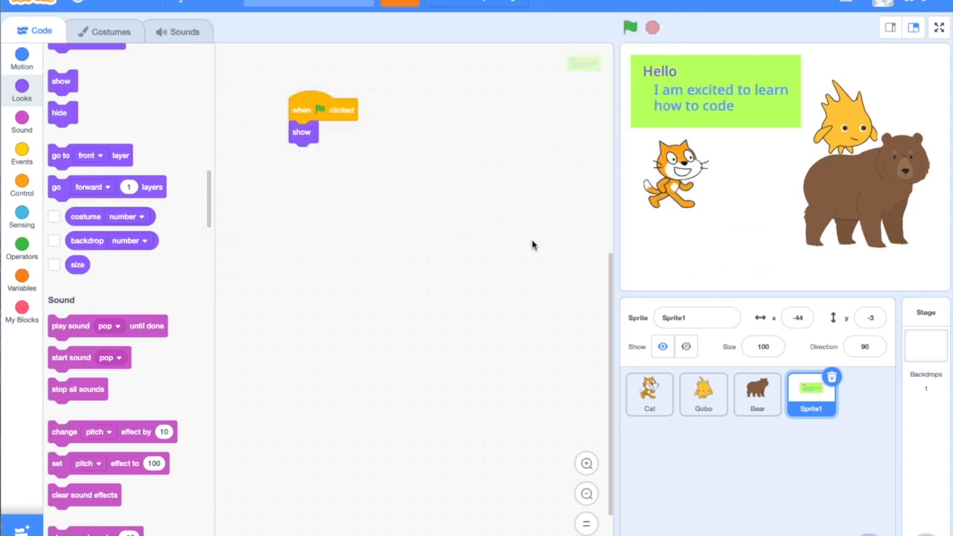
Move the Alien sprite around the stage and leave it at about x -47, y 17
mouse_move(756, 185)
left_mouse_down()
mouse_move(783, 191)
mouse_move(734, 164)
mouse_move(759, 174)
left_mouse_up()
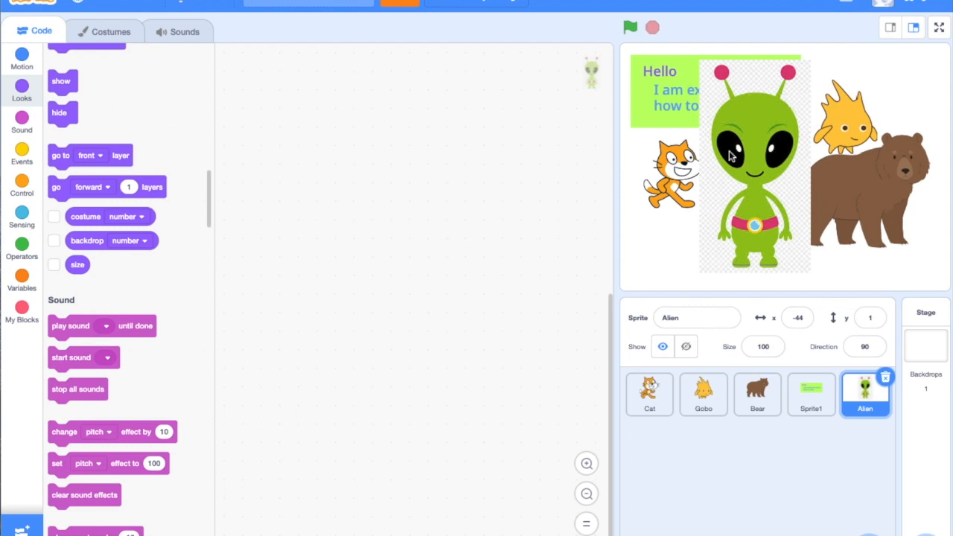
left_click_drag(756, 193, 784, 190)
left_click_drag(778, 143, 743, 155)
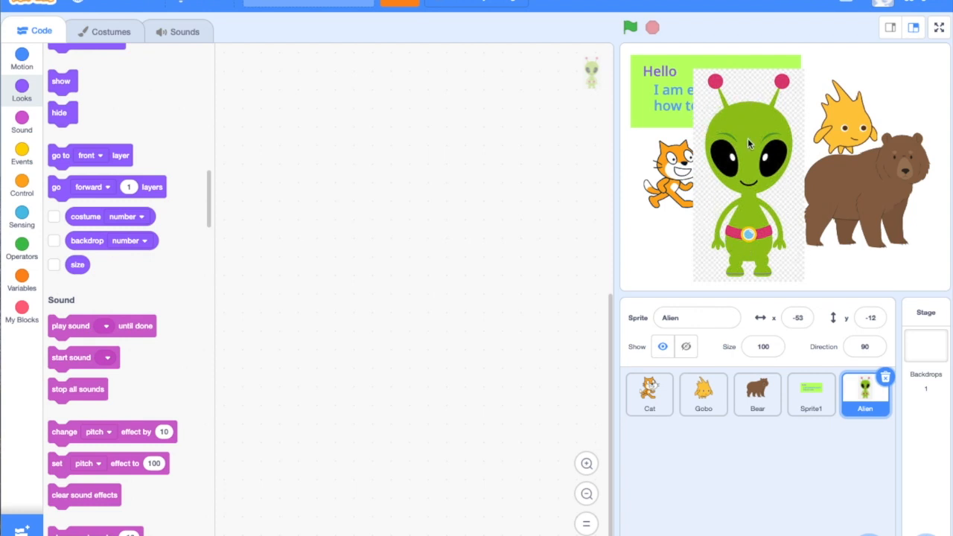
left_click_drag(761, 156, 761, 133)
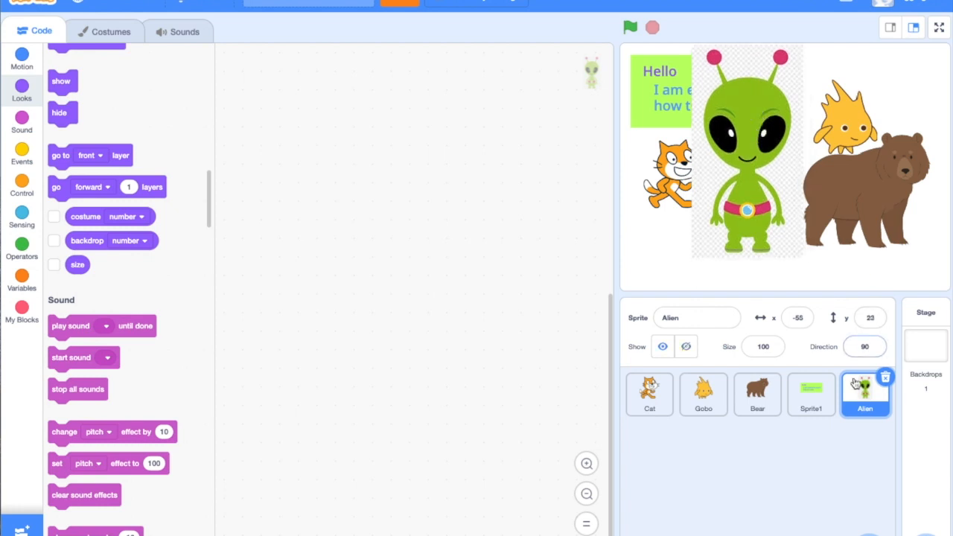
mouse_move(728, 86)
left_mouse_down()
mouse_move(741, 120)
mouse_move(745, 104)
mouse_move(728, 90)
left_mouse_up()
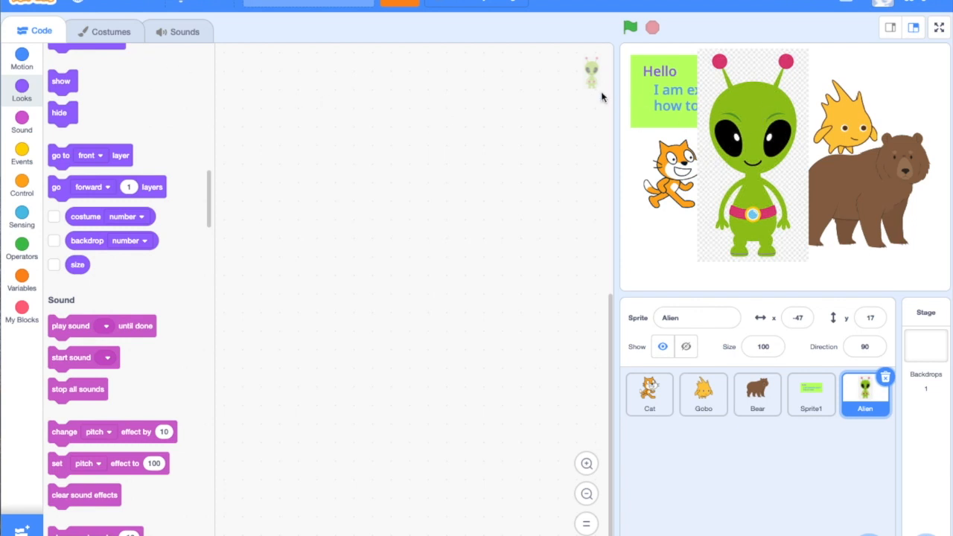
Erase the checkered background closely around the head and body in the Alien costume, using an eraser size of 14 for the detail
left_click(112, 34)
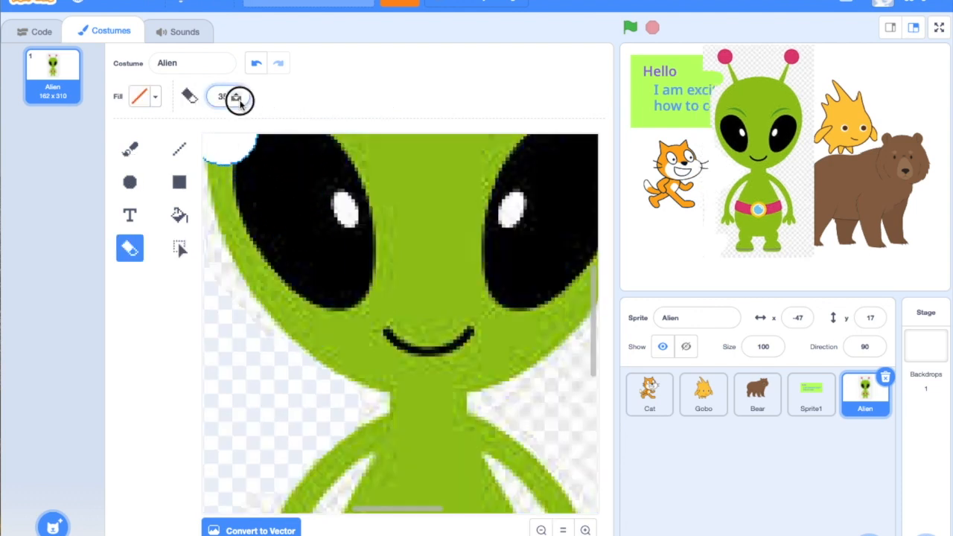
type("14")
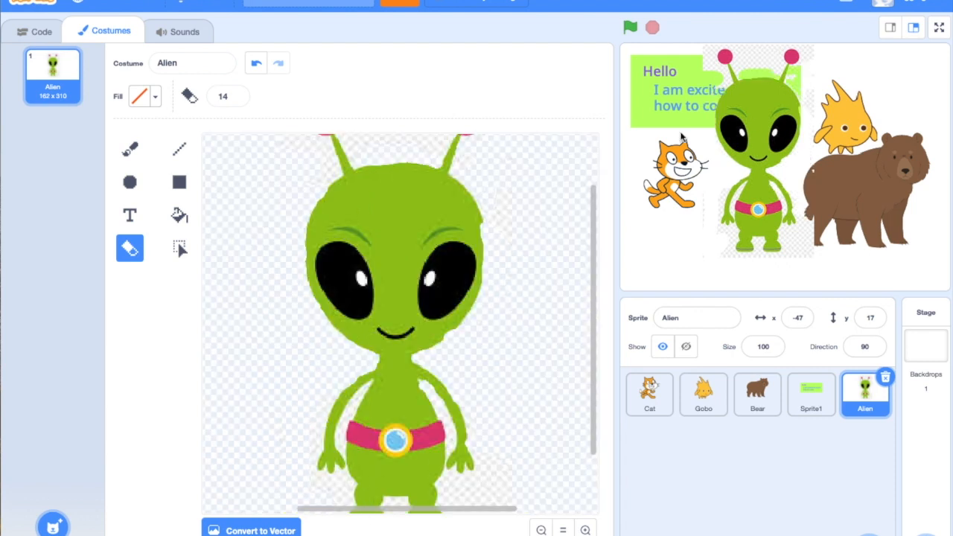
scroll(252, 204, "right", 1)
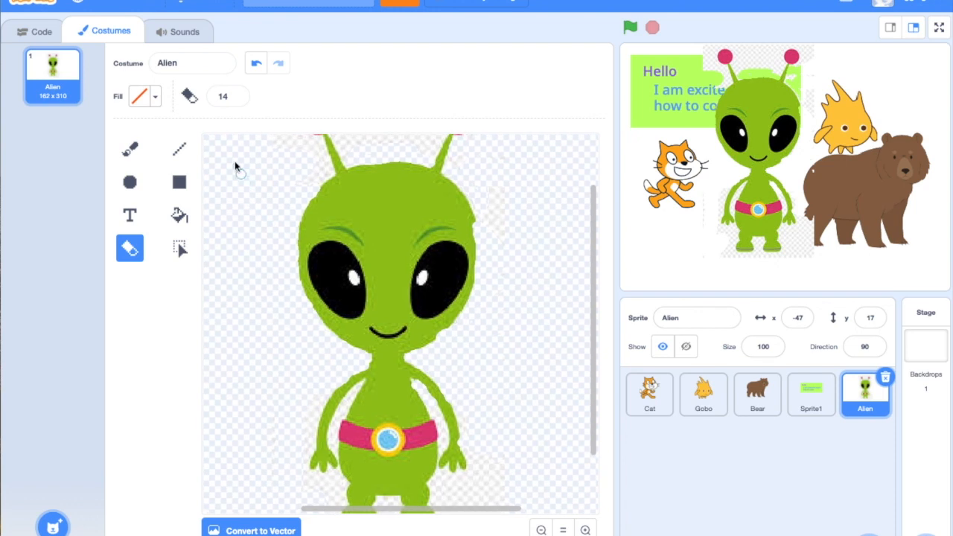
Set the eraser size to 20, erase the background between the Alien's antennae, and return to the sprite's code
left_click(237, 94)
left_click(237, 94)
left_click(237, 94)
left_click(237, 94)
left_click(236, 94)
left_click(237, 94)
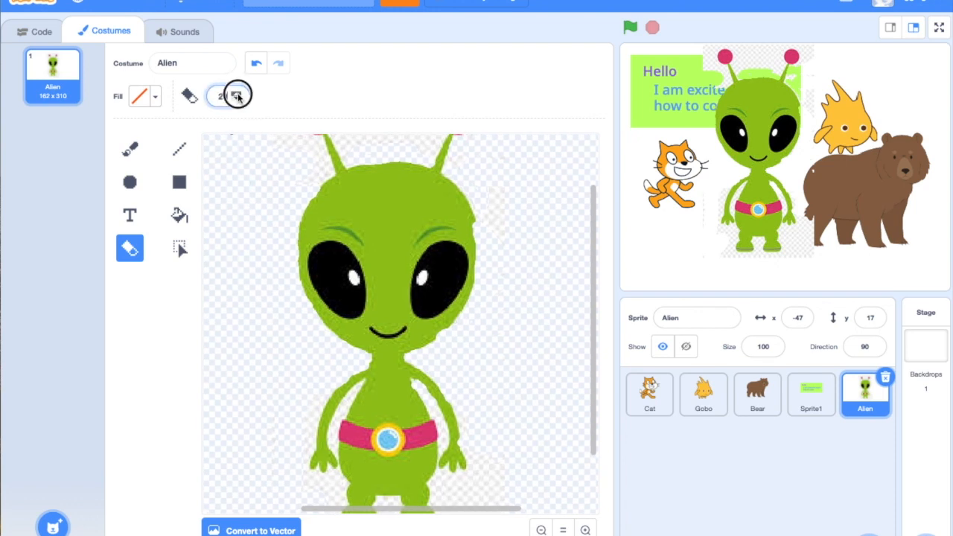
mouse_move(386, 142)
left_mouse_down()
mouse_move(341, 137)
mouse_move(348, 155)
left_mouse_up()
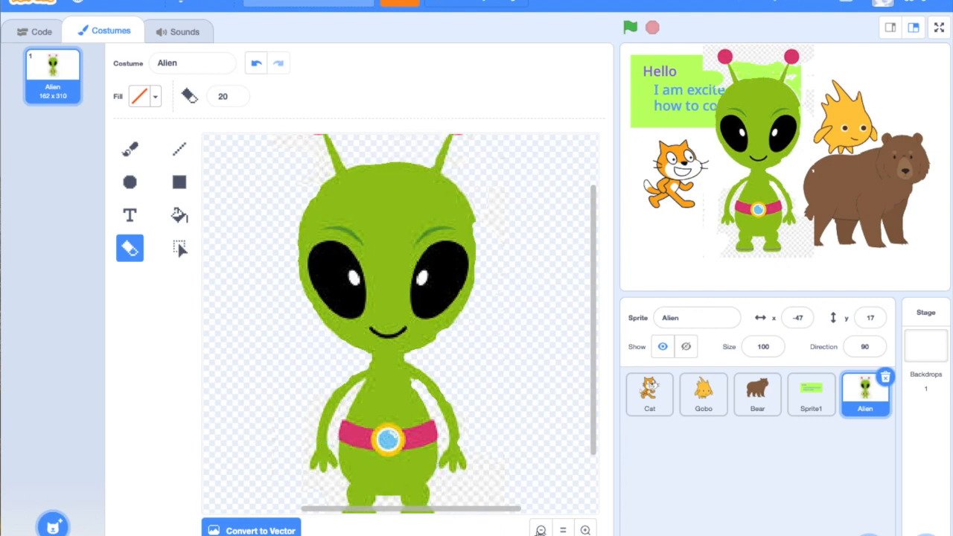
left_click(587, 531)
left_click(586, 530)
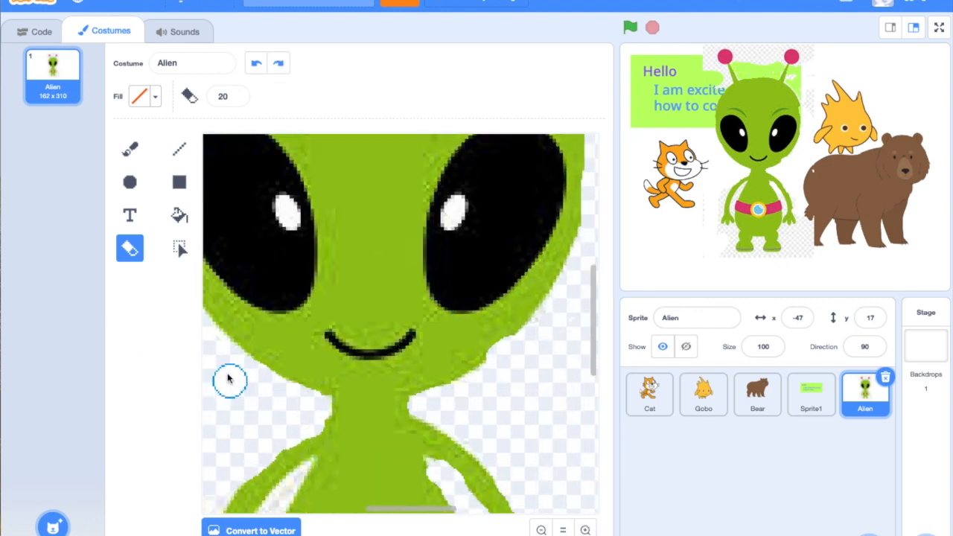
left_click(34, 30)
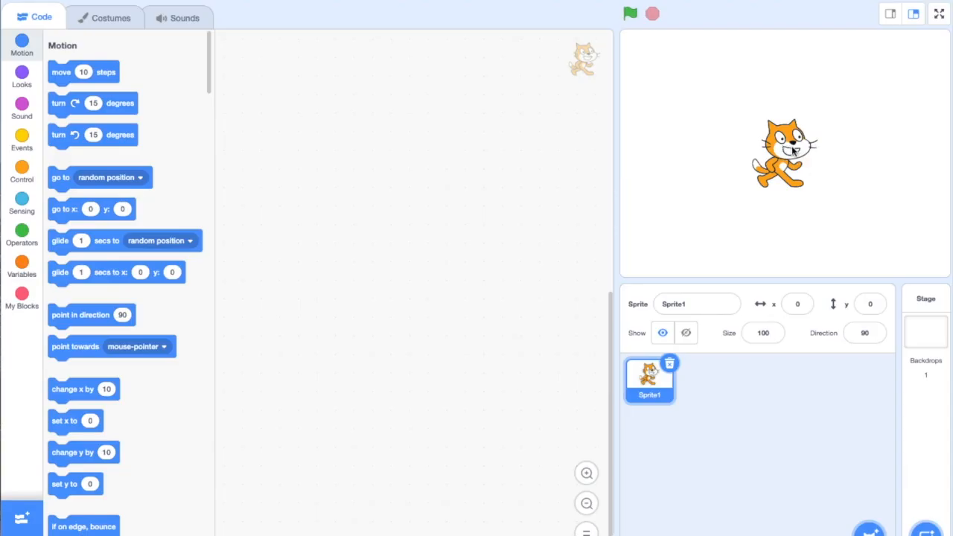
Move the cat to about x -119, y -13, and add the Abby sprite from the library at about x 107, y 21
left_click_drag(791, 146, 710, 157)
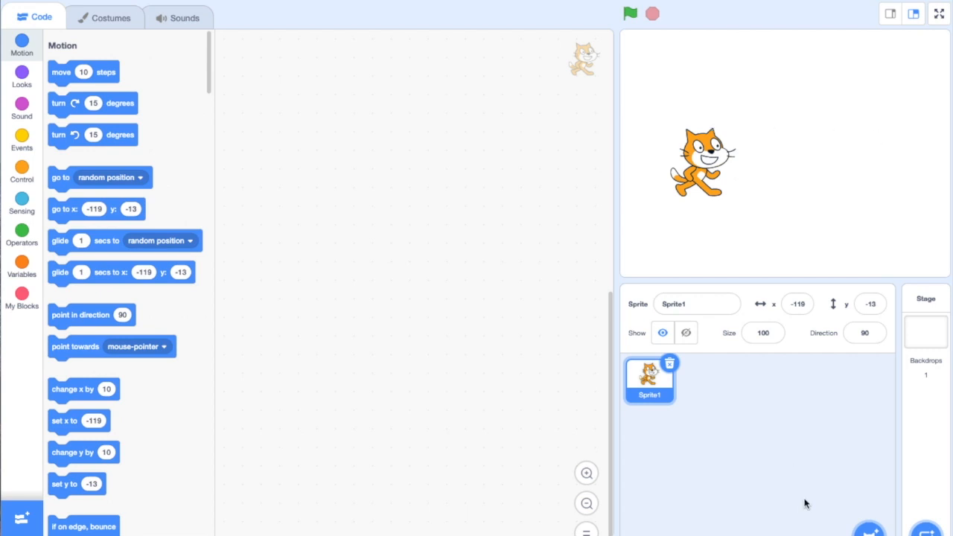
mouse_move(848, 527)
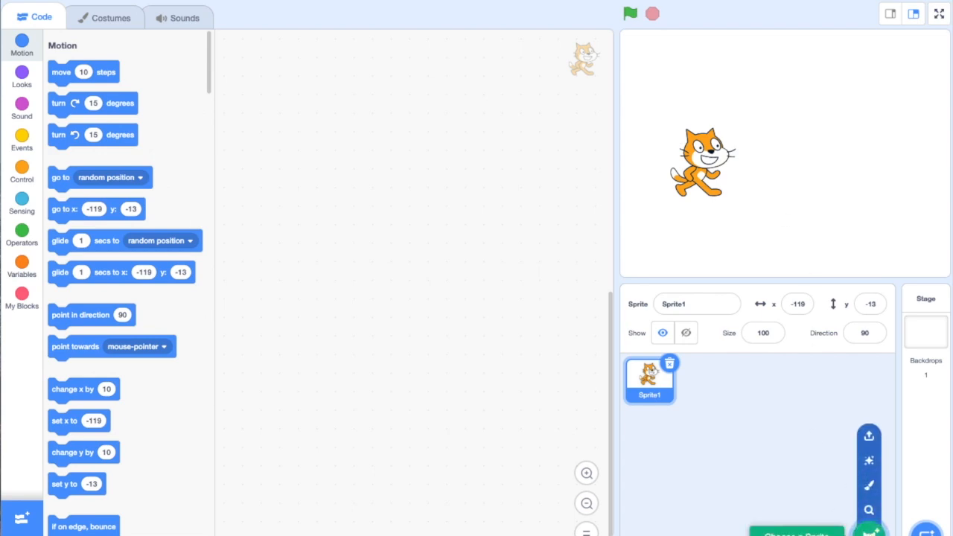
left_click(869, 531)
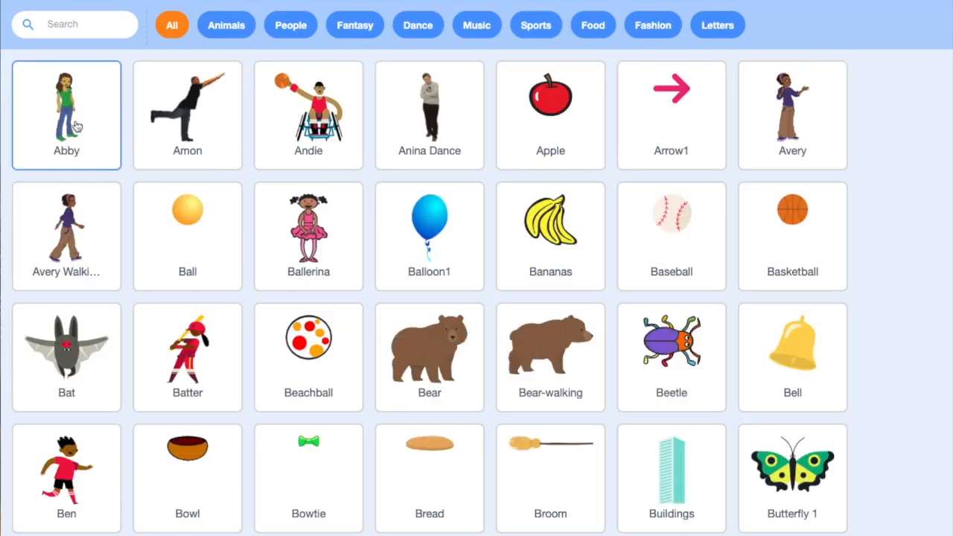
left_click(77, 127)
left_click_drag(849, 178, 858, 148)
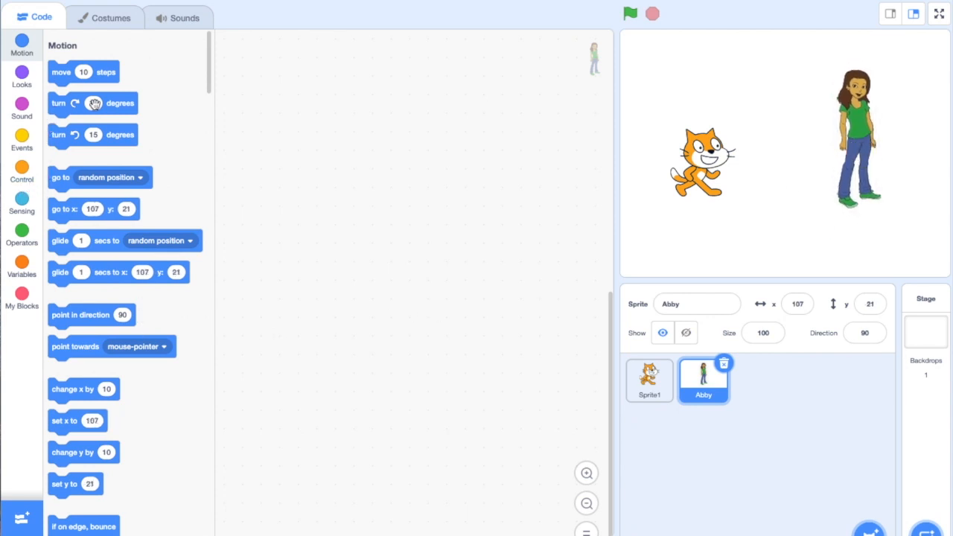
Build a script for Sprite1 that says "Hello!" for 2 seconds when the green flag is clicked
left_click(652, 386)
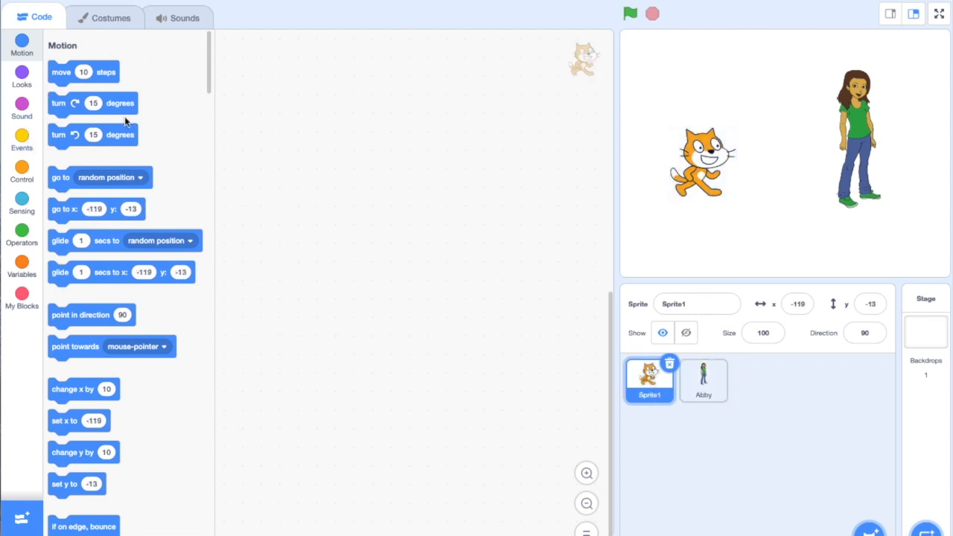
left_click(24, 78)
left_click_drag(63, 69, 307, 154)
left_click(22, 138)
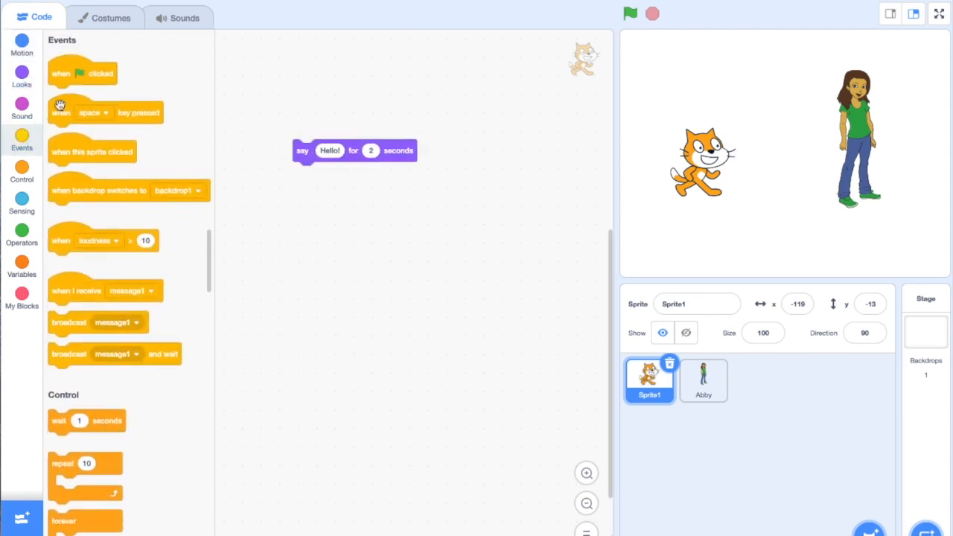
left_click_drag(62, 72, 306, 124)
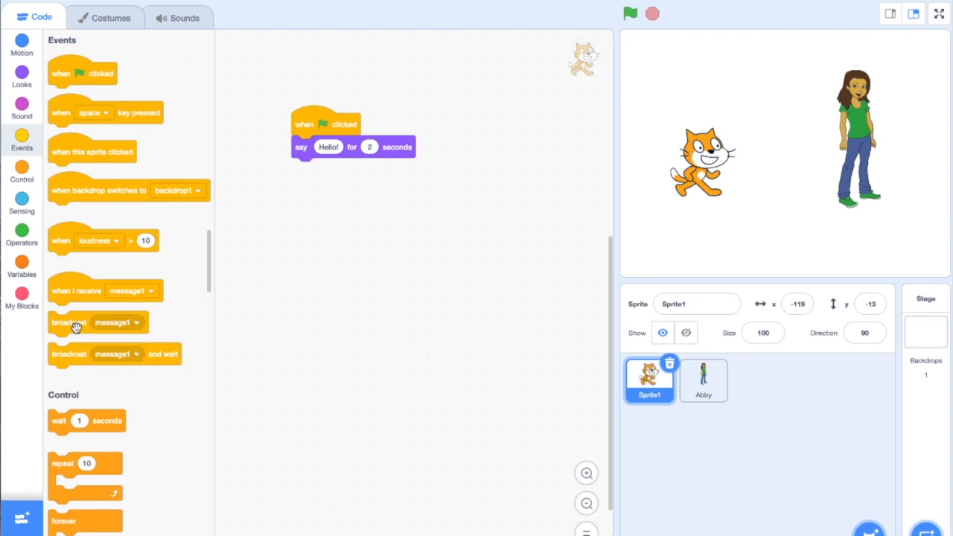
Add a broadcast block to the end of Sprite1's script, keeping message1 as the message
left_click_drag(70, 327, 310, 170)
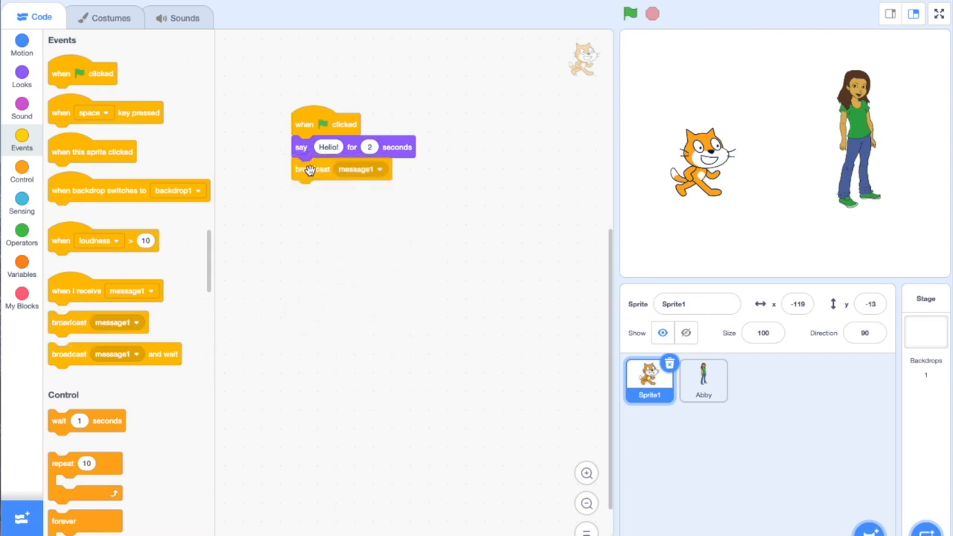
left_click(379, 170)
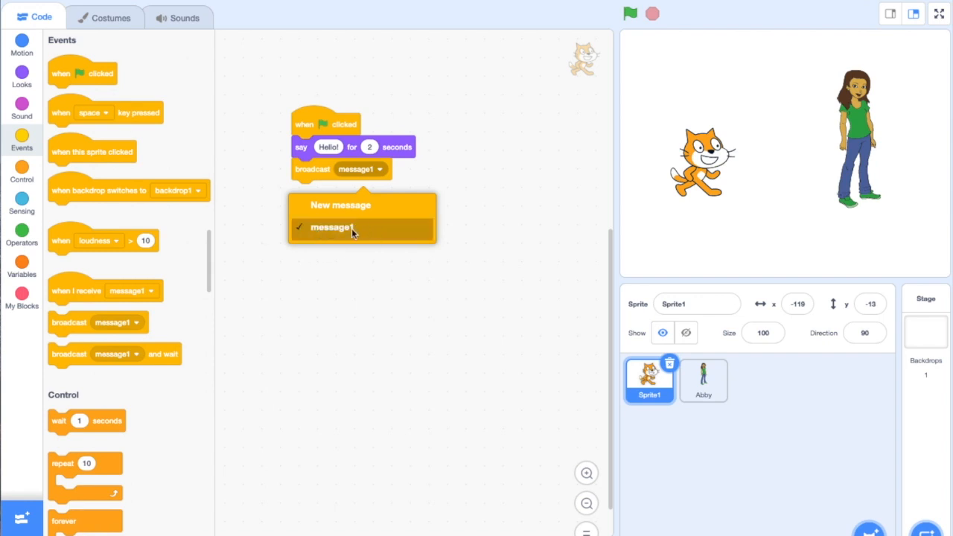
left_click(366, 291)
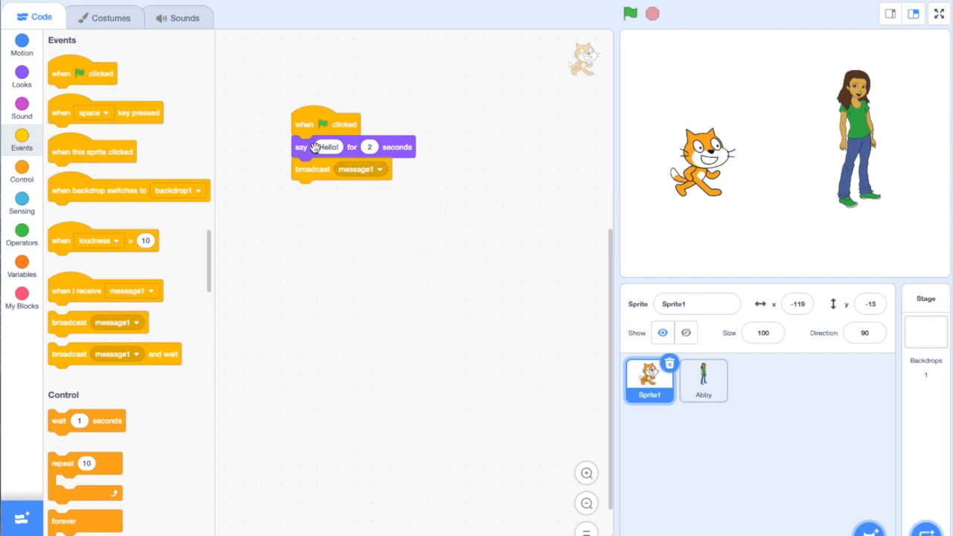
Build a script for Abby that says "Hello!" for 2 seconds when message1 is received
left_click(715, 382)
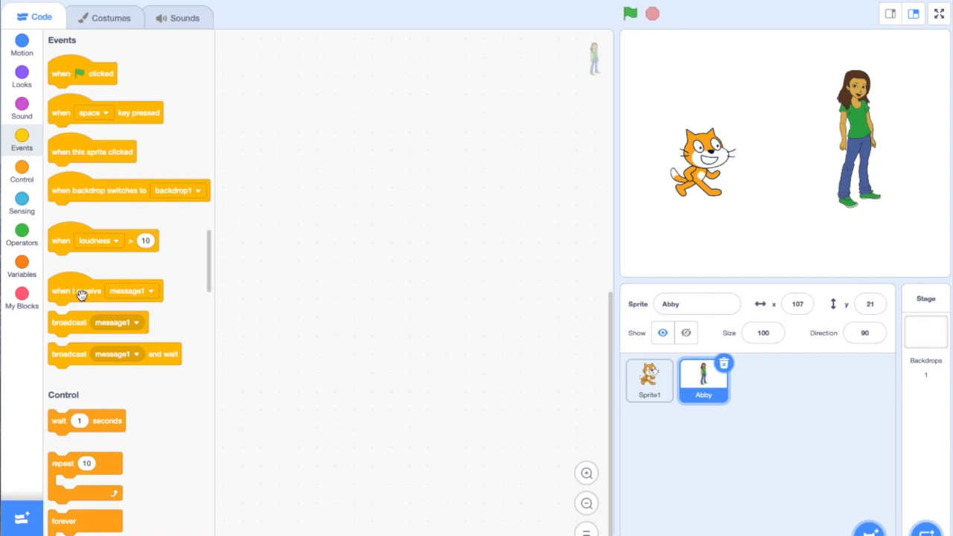
left_click_drag(72, 293, 295, 132)
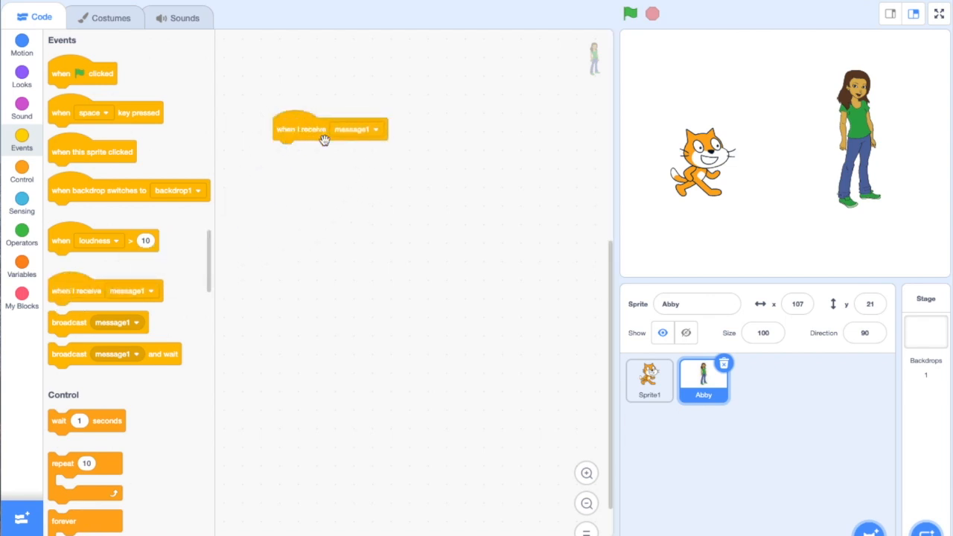
left_click(23, 76)
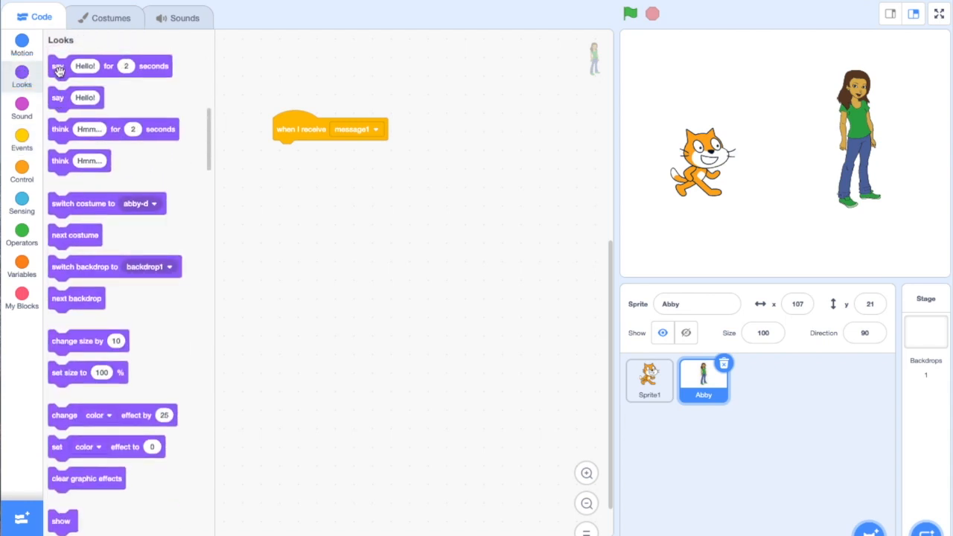
left_click_drag(59, 72, 286, 162)
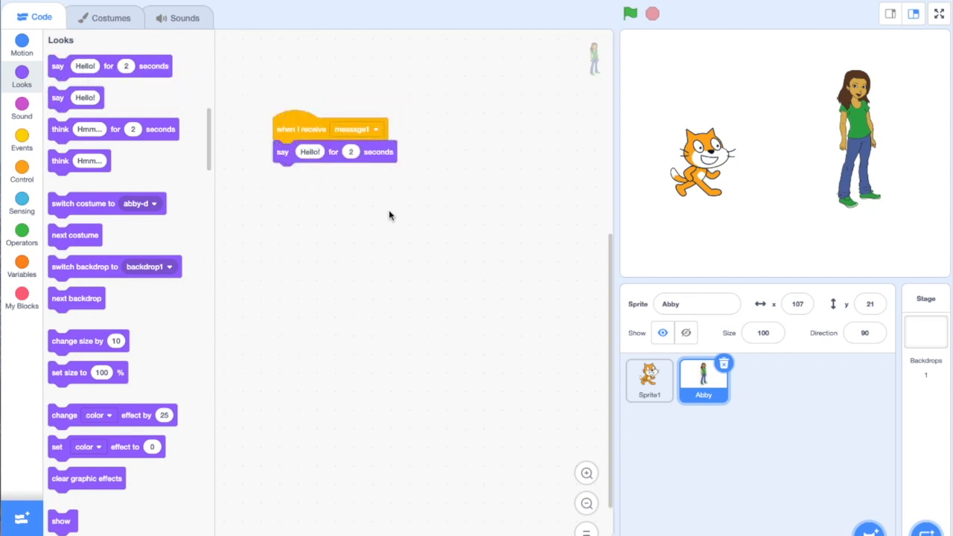
Run the project with the green flag while viewing Sprite1's script, and reselect Abby to review her script
left_click(662, 388)
left_click(630, 13)
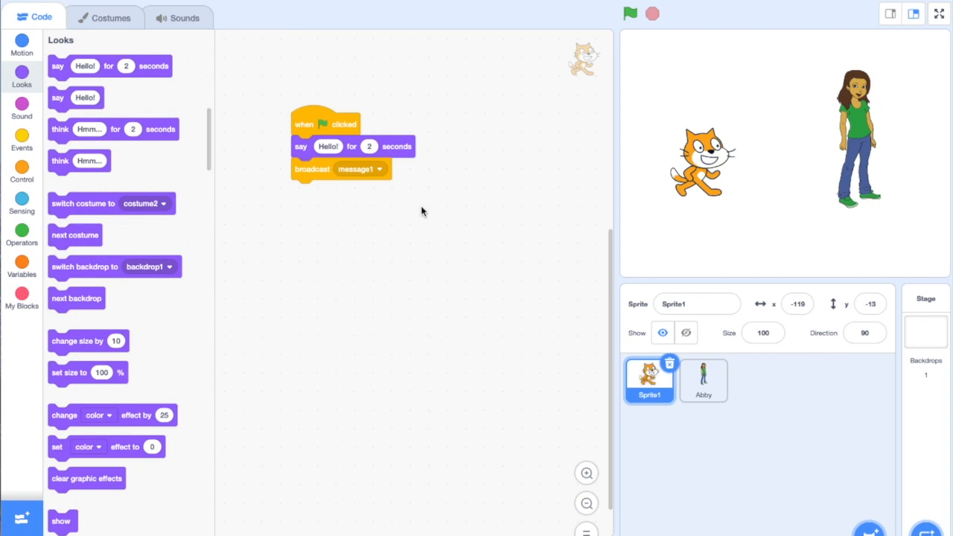
left_click(707, 383)
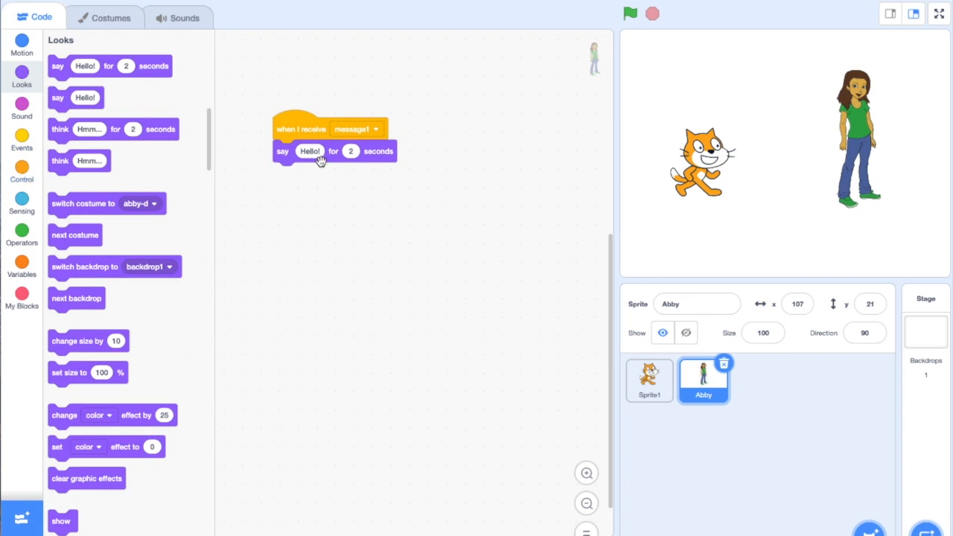
Add a broadcast block to the end of Abby's script and set it to a new message named Message2
left_click(22, 140)
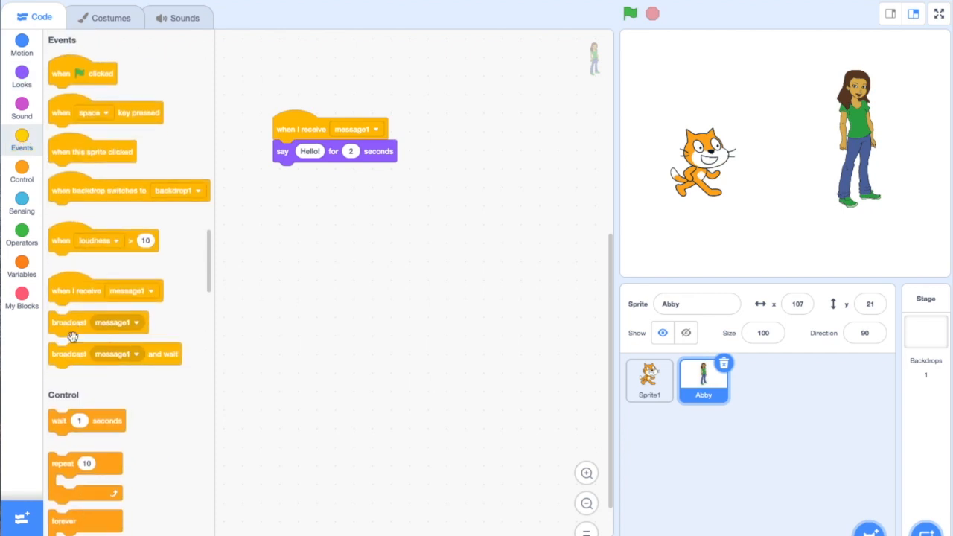
left_click_drag(68, 323, 375, 176)
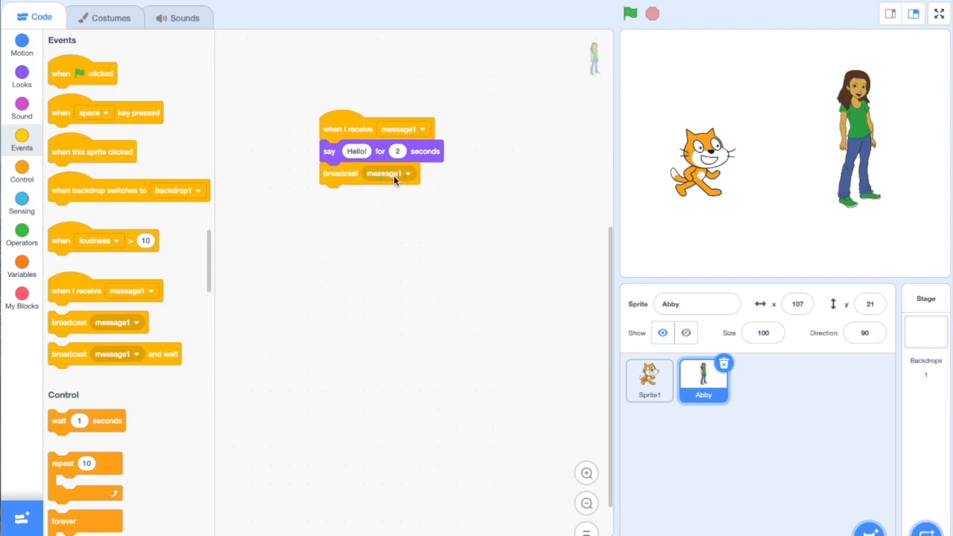
left_click_drag(410, 175, 417, 173)
left_click(420, 175)
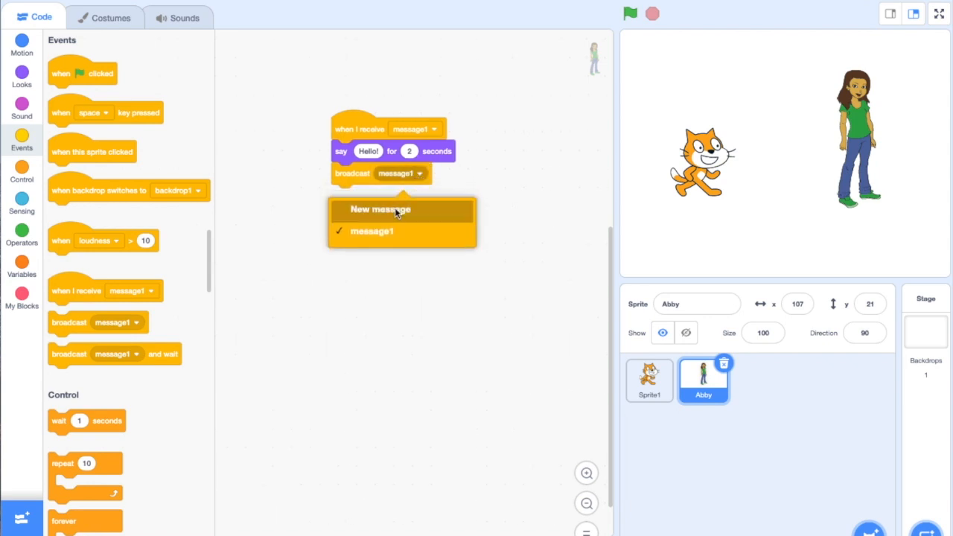
left_click(395, 208)
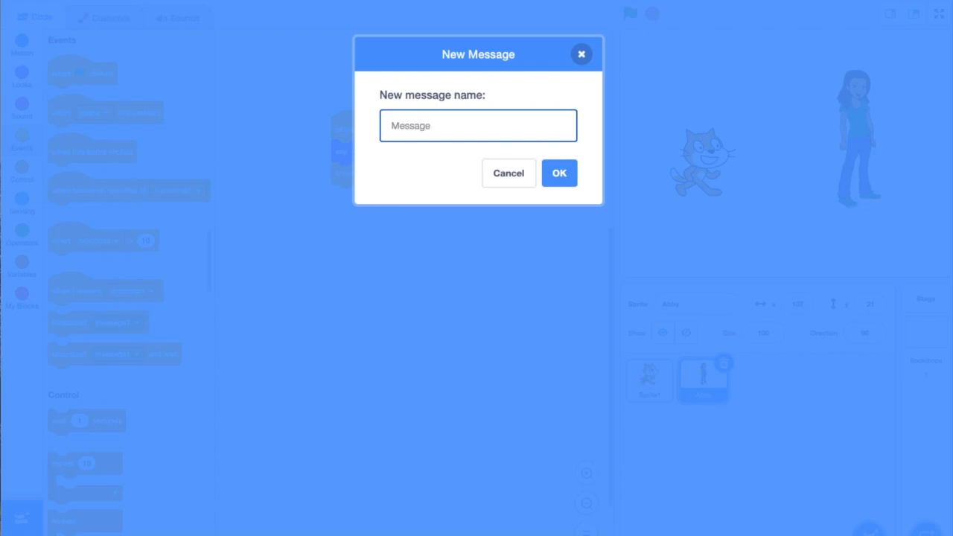
left_click(557, 178)
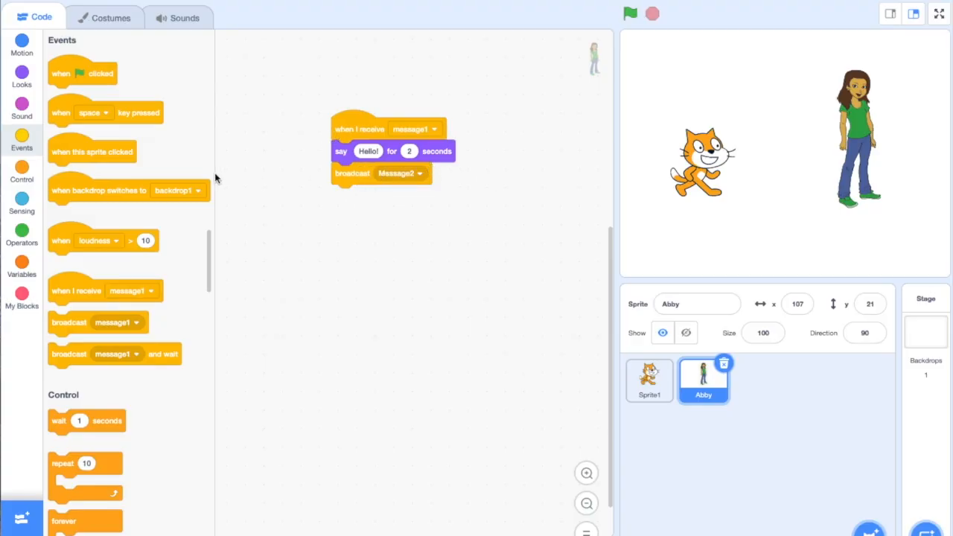
Start a second script for Sprite1 with a "when I receive" block set to Message2
left_click(649, 380)
left_click_drag(299, 170, 289, 171)
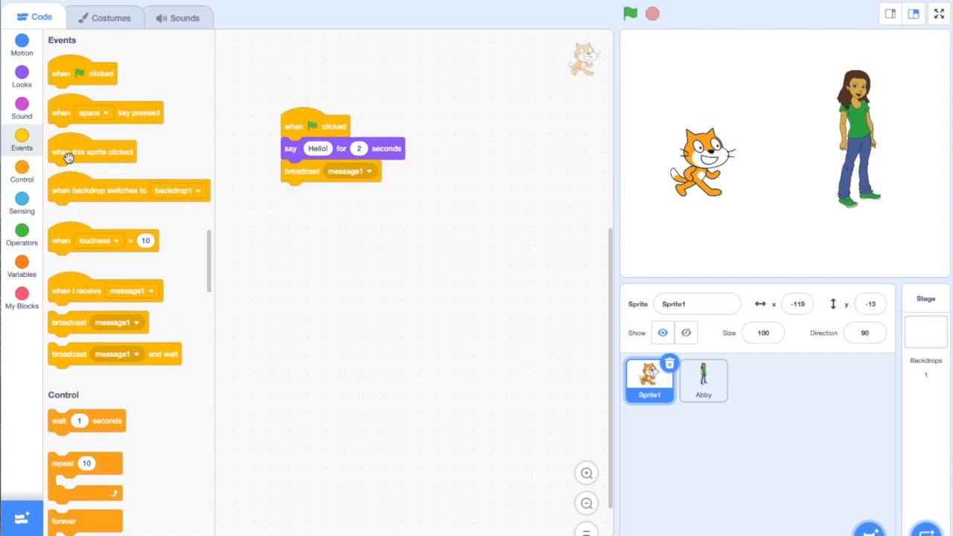
left_click_drag(74, 292, 288, 248)
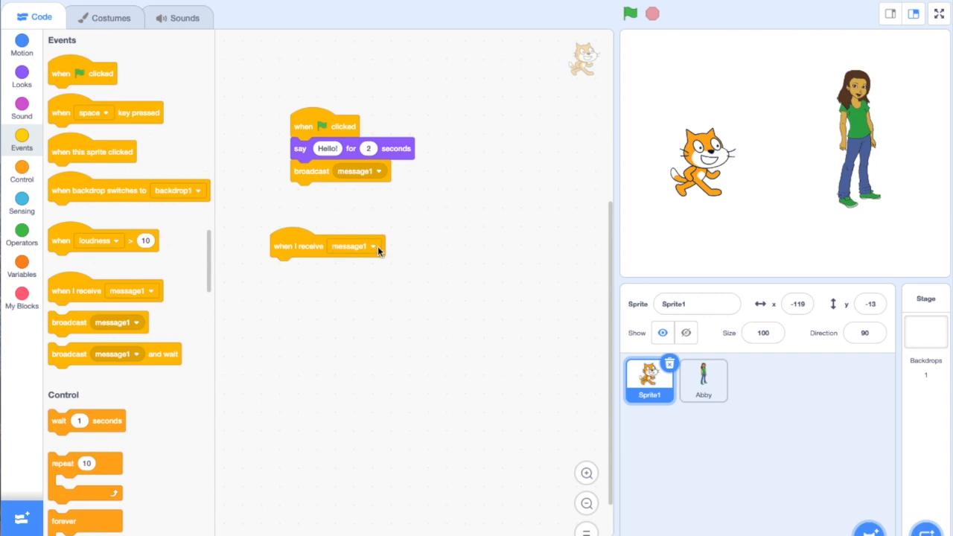
left_click(378, 248)
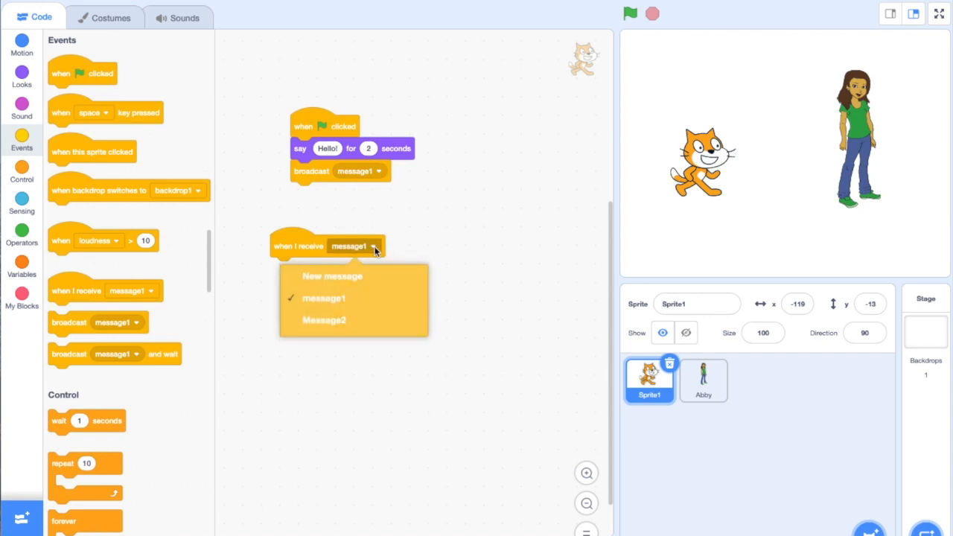
left_click(335, 324)
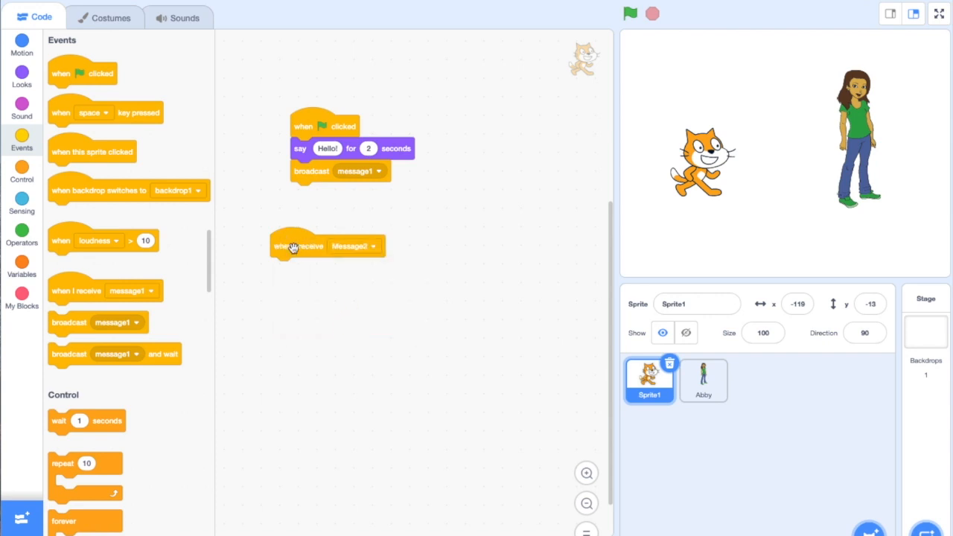
Make Sprite1 say "Nice to meet you!" for 2 seconds when Message2 is received, and run the project
left_click(22, 86)
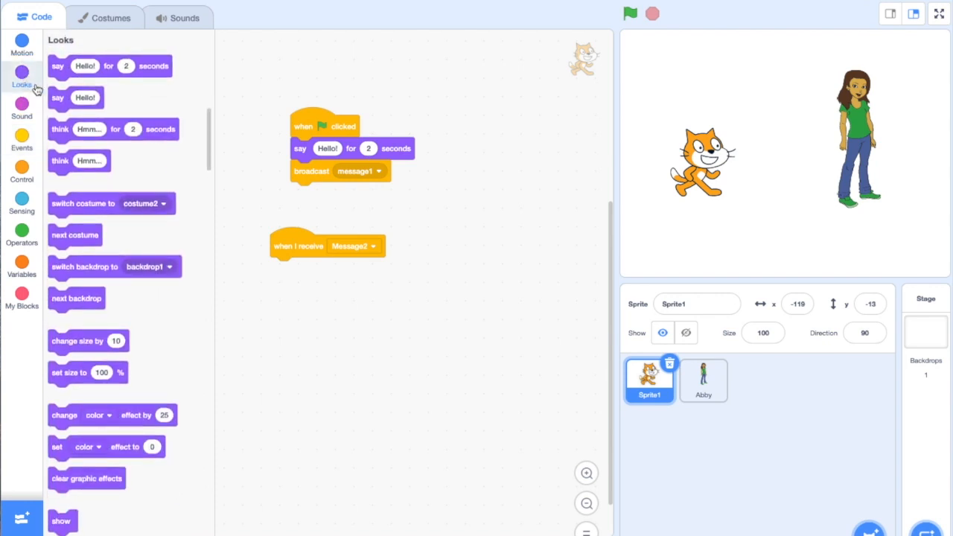
left_click_drag(63, 67, 310, 272)
left_click(310, 269)
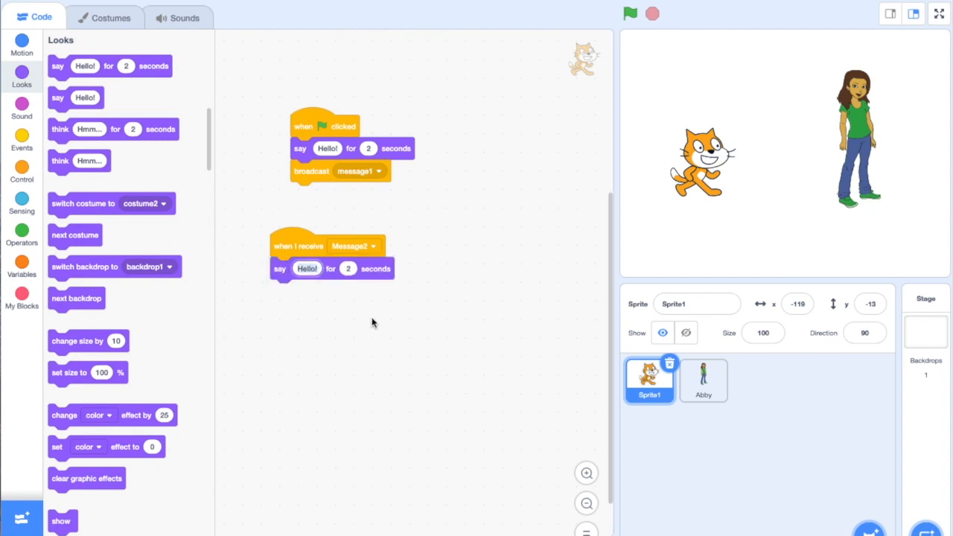
type("Nice")
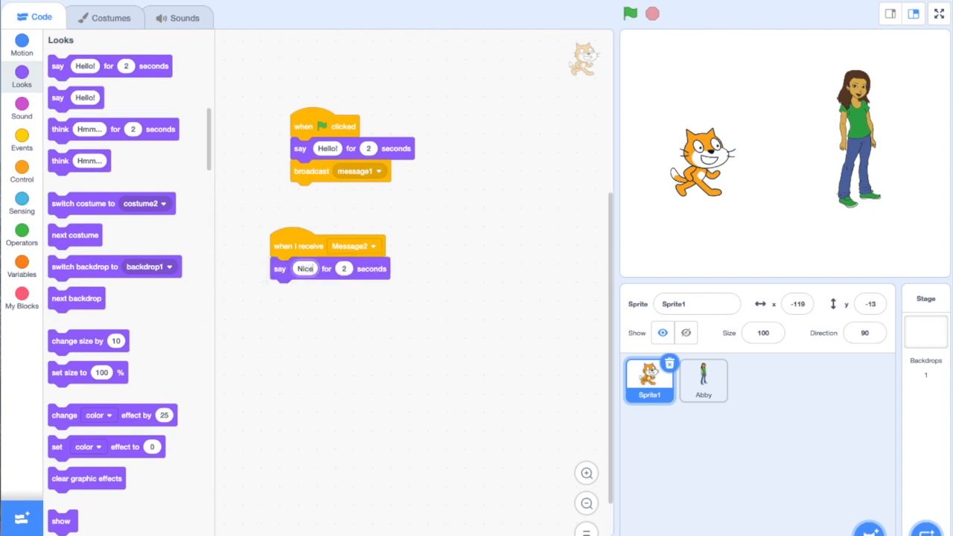
type(" to meet you!")
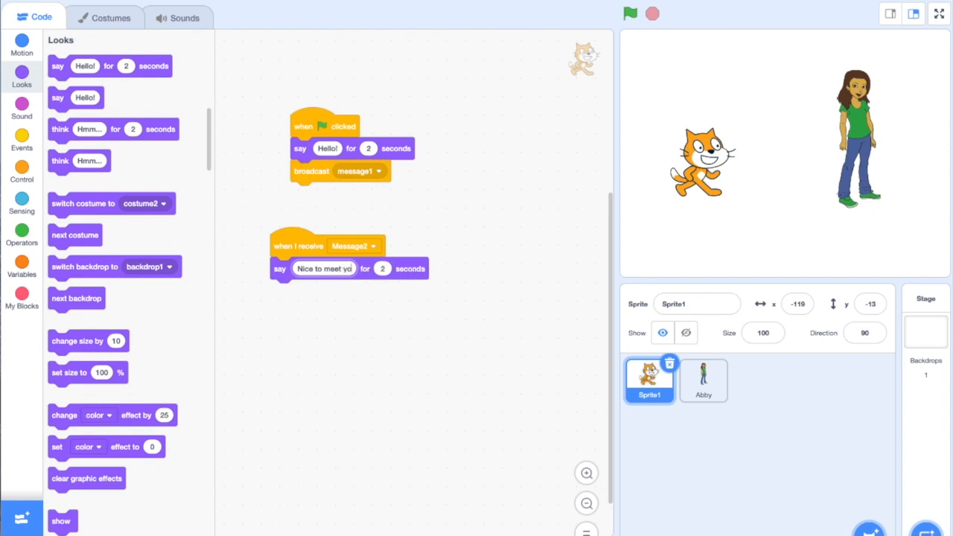
left_click(401, 314)
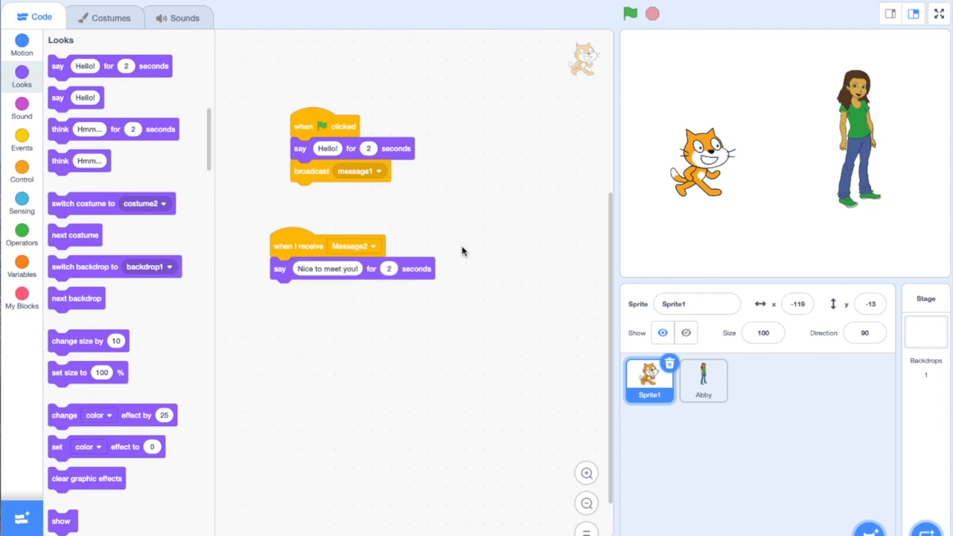
left_click(629, 15)
scroll(112, 198, "down", 5)
scroll(113, 197, "down", 5)
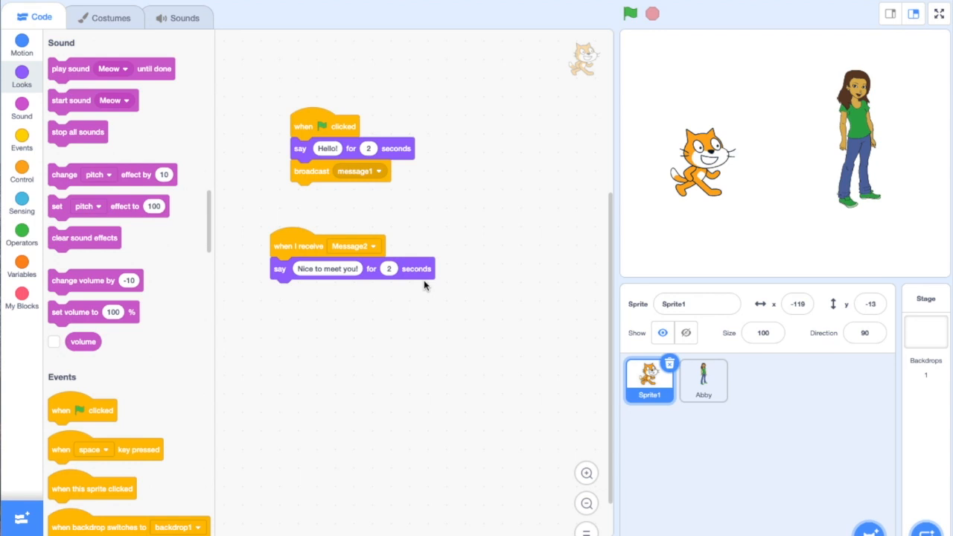
scroll(130, 261, "down", 1)
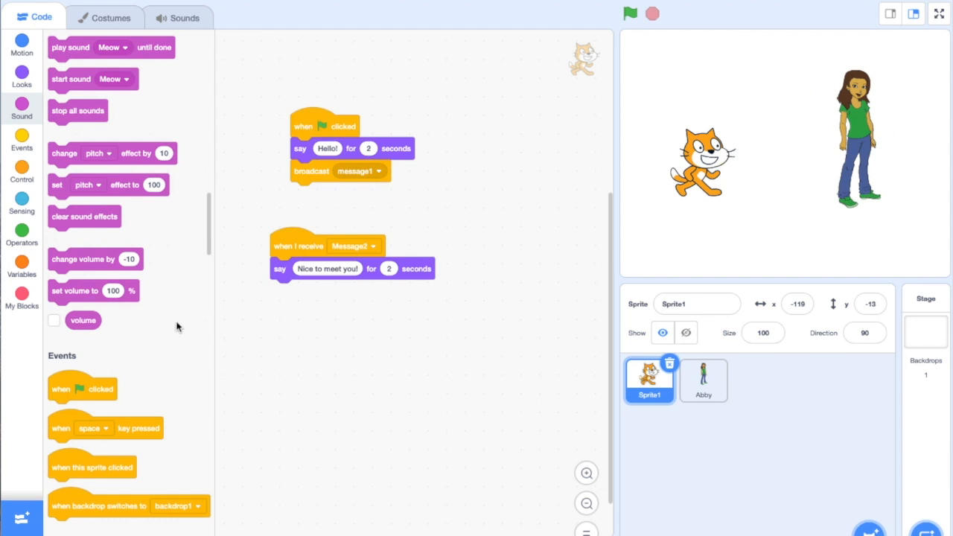
scroll(176, 326, "down", 10)
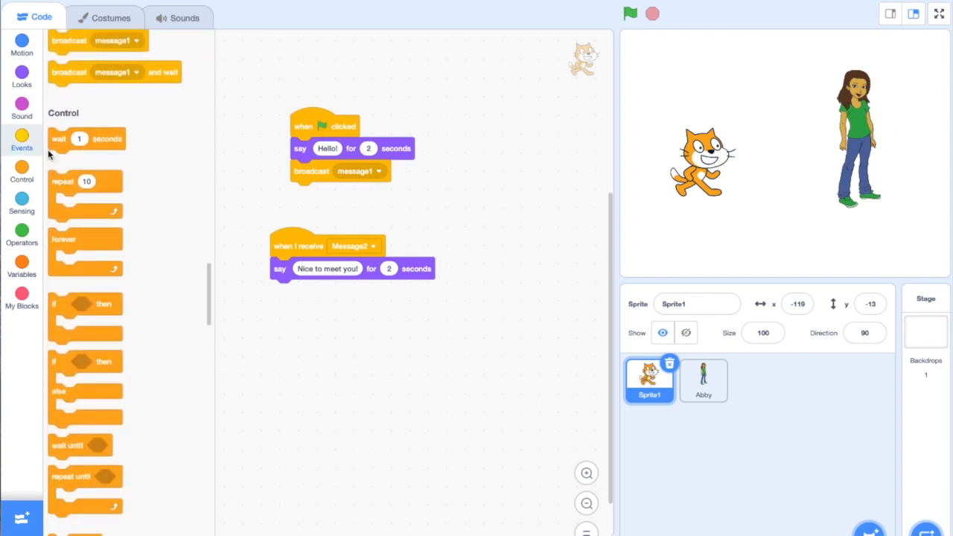
left_click_drag(63, 140, 493, 182)
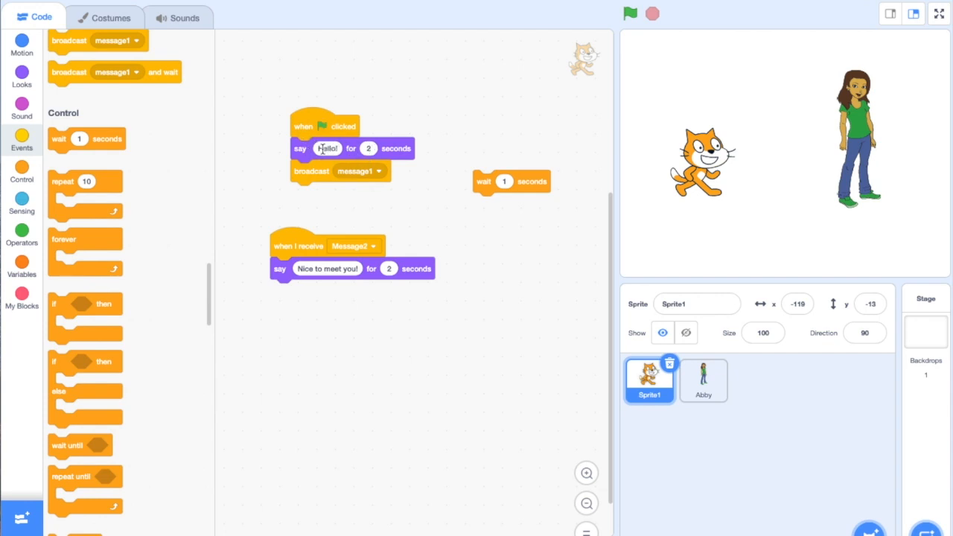
left_click(532, 182)
left_click_drag(531, 182, 160, 177)
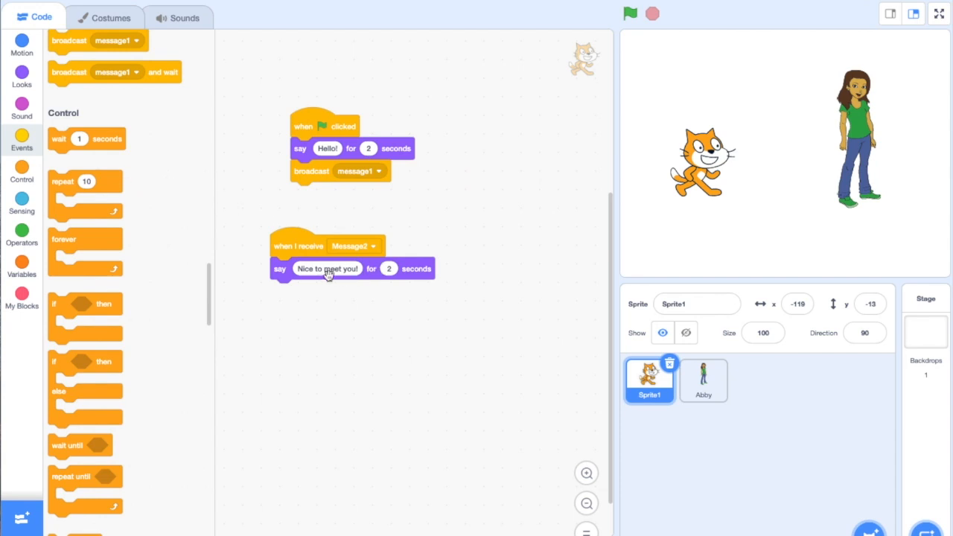